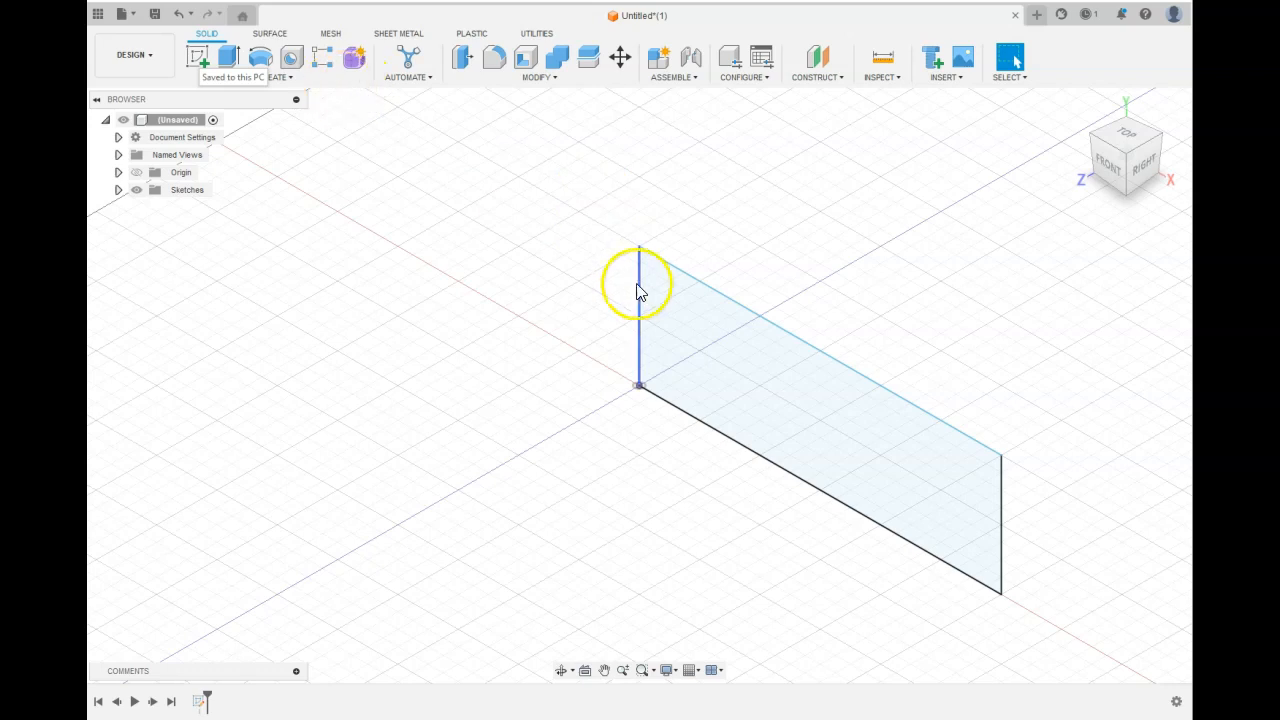
Extrude the rectangular sketch profile 0.60 in into a solid block.
{"action": "left_click", "coordinate": [678, 316]}
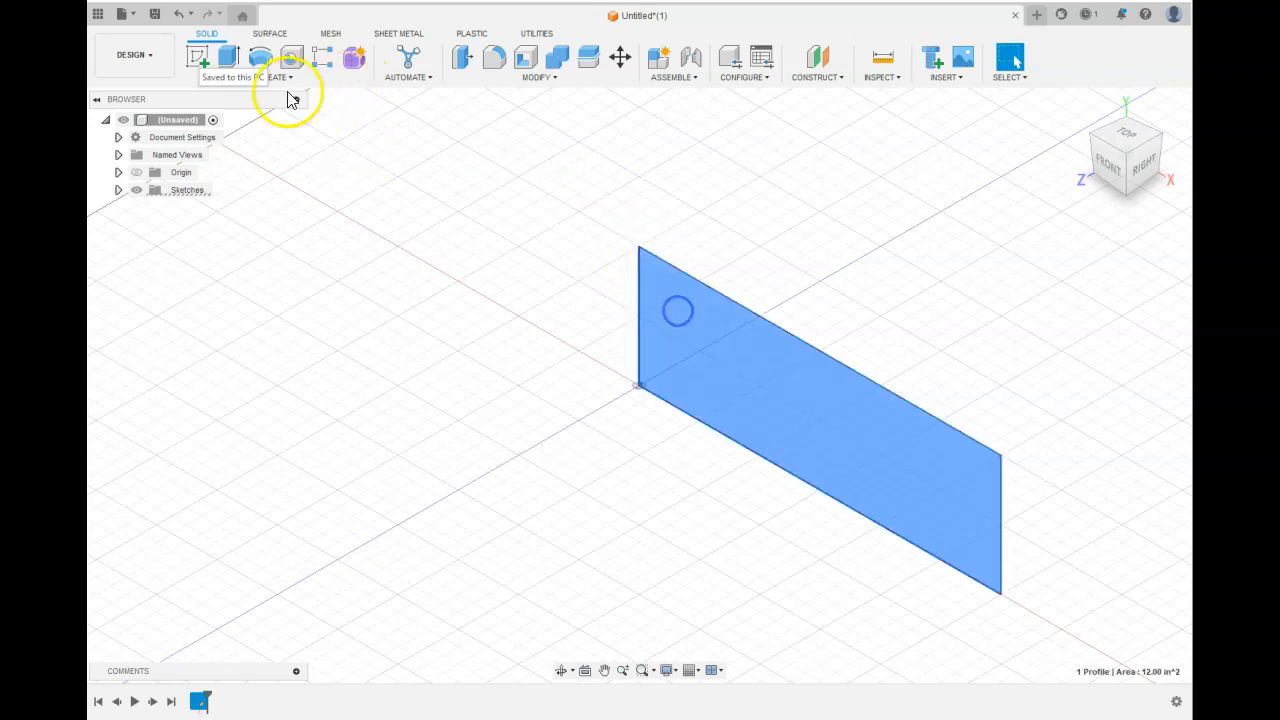
{"action": "left_click", "coordinate": [228, 56]}
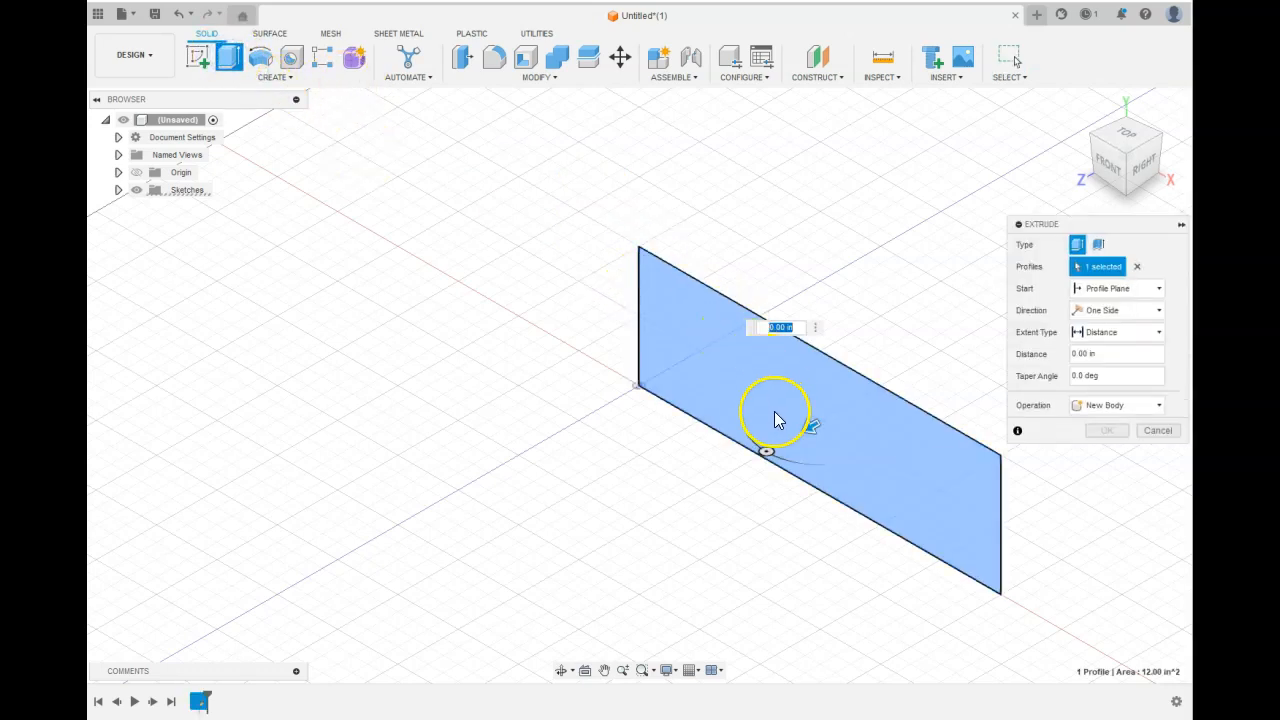
{"action": "left_click_drag", "start_coordinate": [808, 423], "coordinate": [847, 408]}
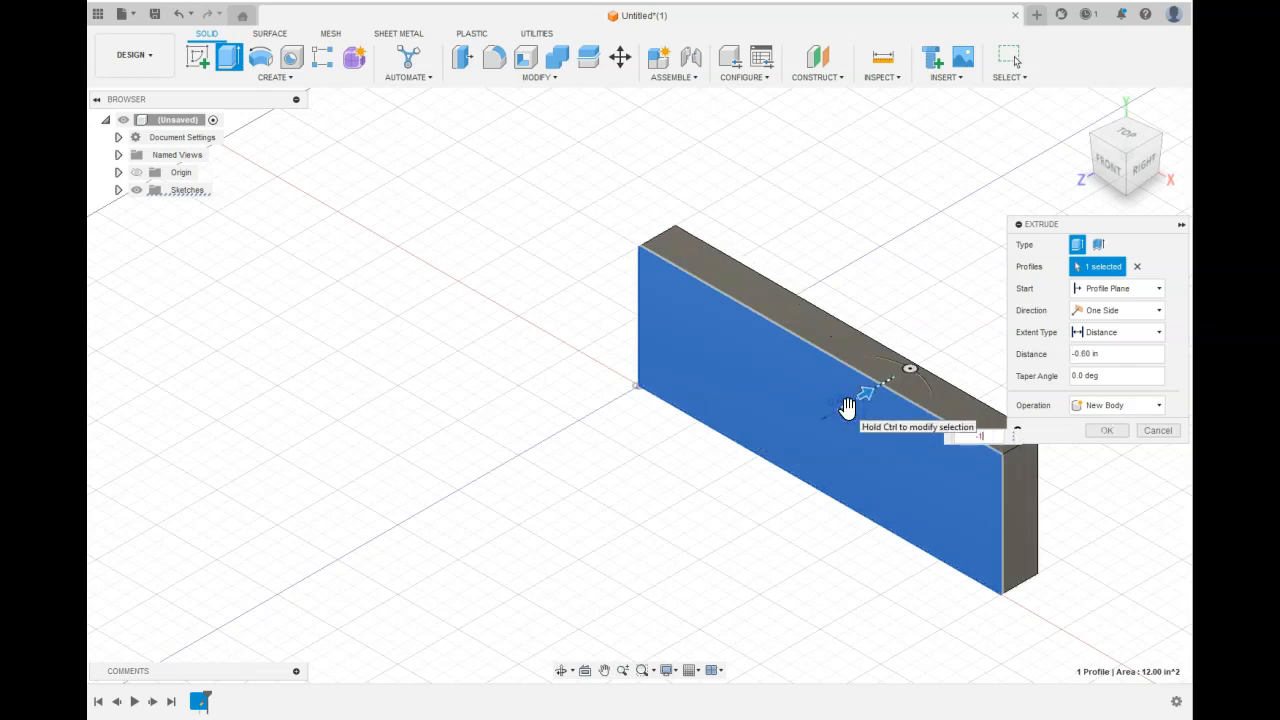
{"action": "left_click", "coordinate": [1107, 430]}
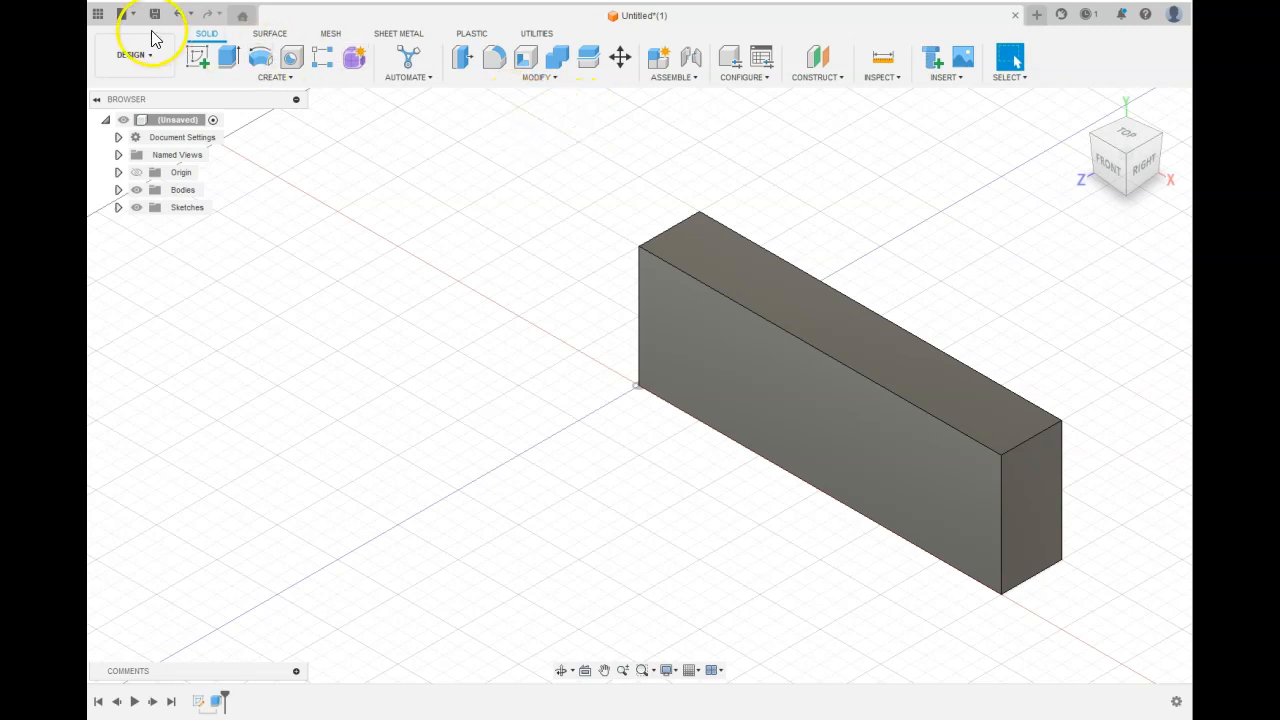
Create a sketch on the block's top face and place a sketch point on it.
{"action": "left_click", "coordinate": [199, 58]}
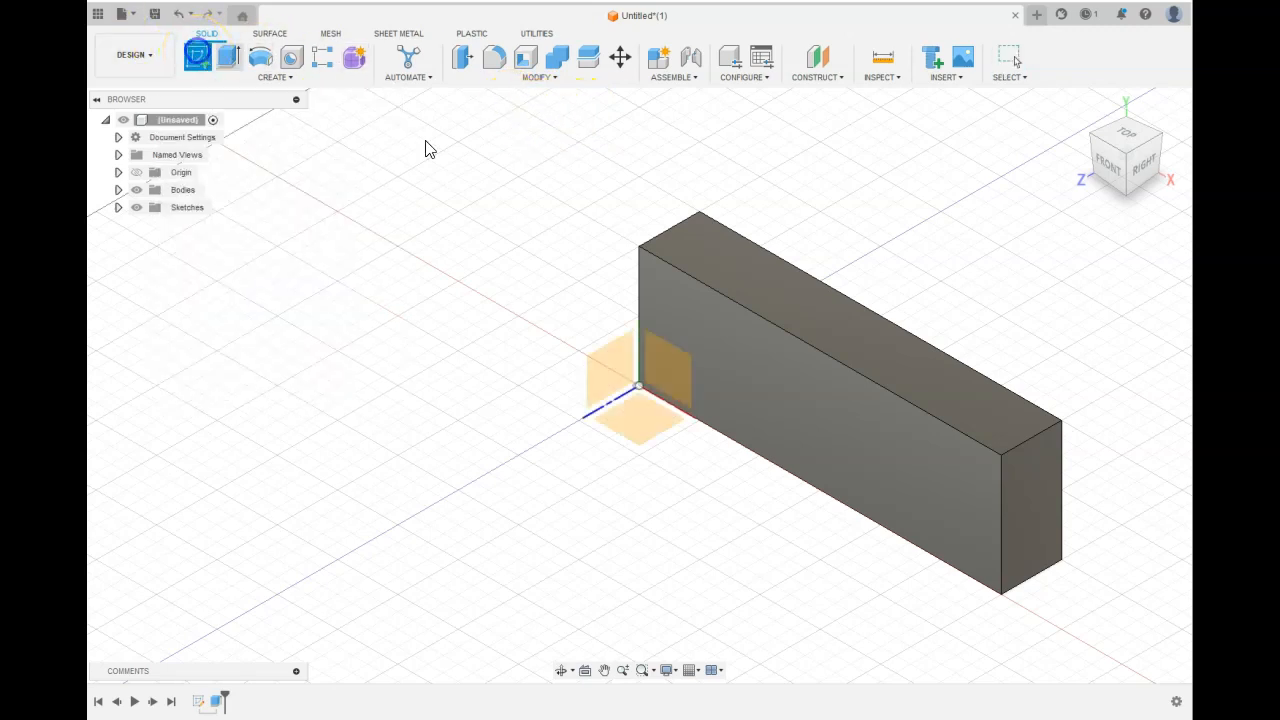
{"action": "left_click", "coordinate": [730, 250]}
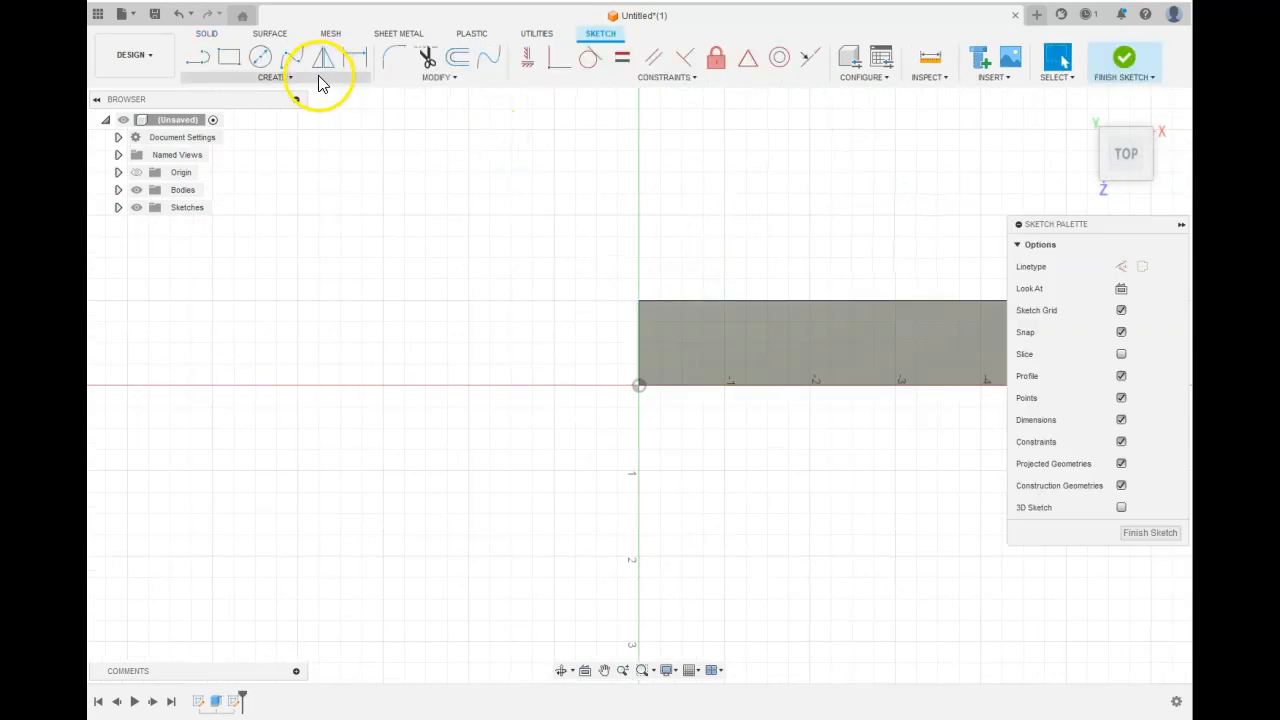
{"action": "left_click", "coordinate": [290, 77]}
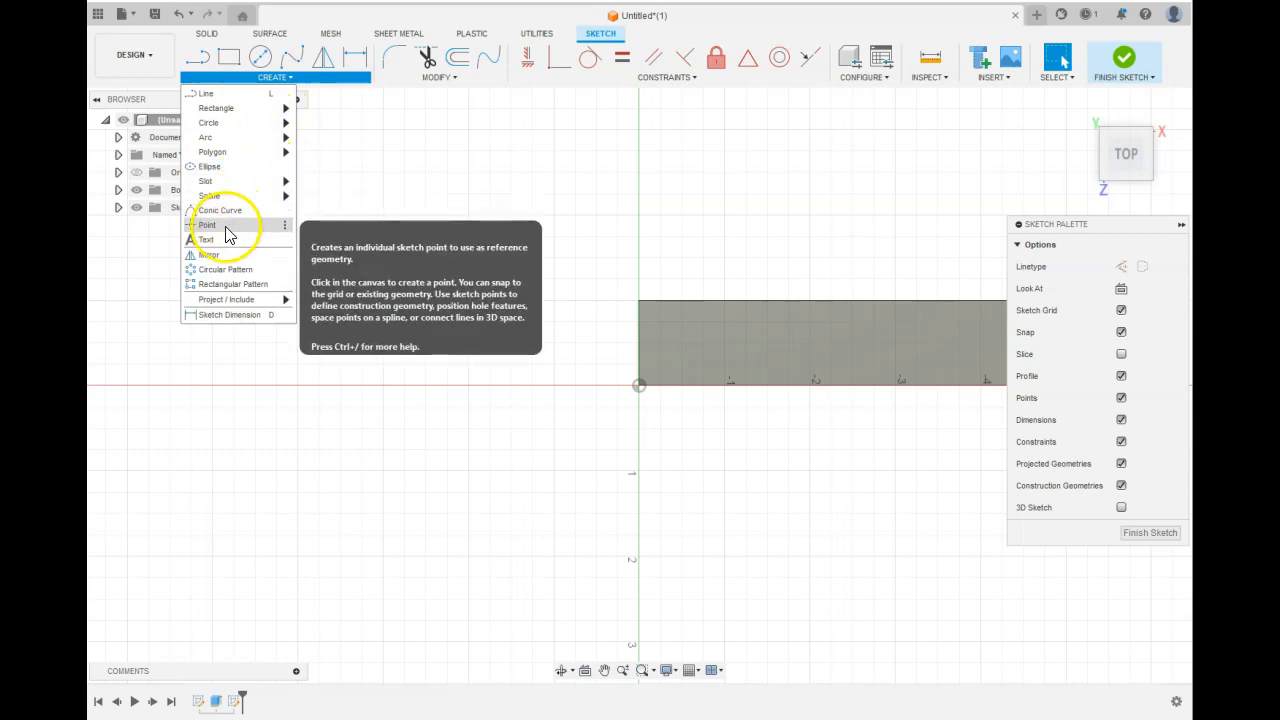
{"action": "left_click", "coordinate": [226, 227]}
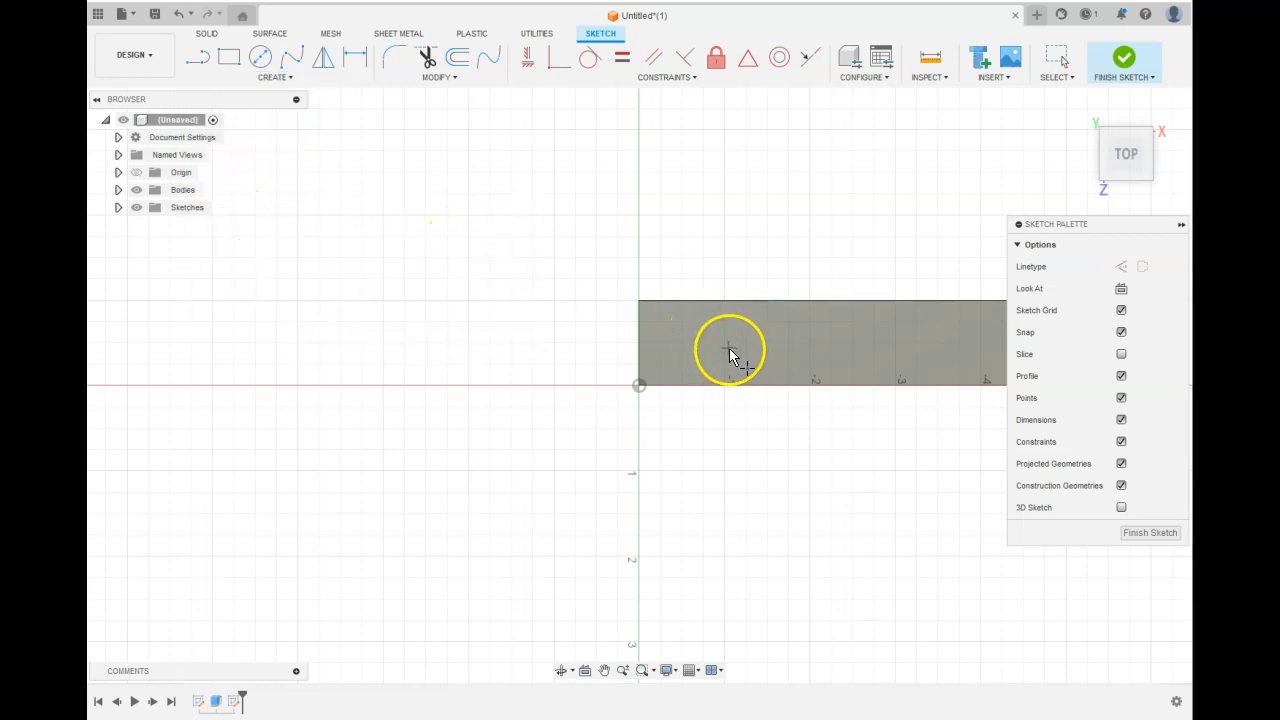
{"action": "left_click", "coordinate": [724, 343]}
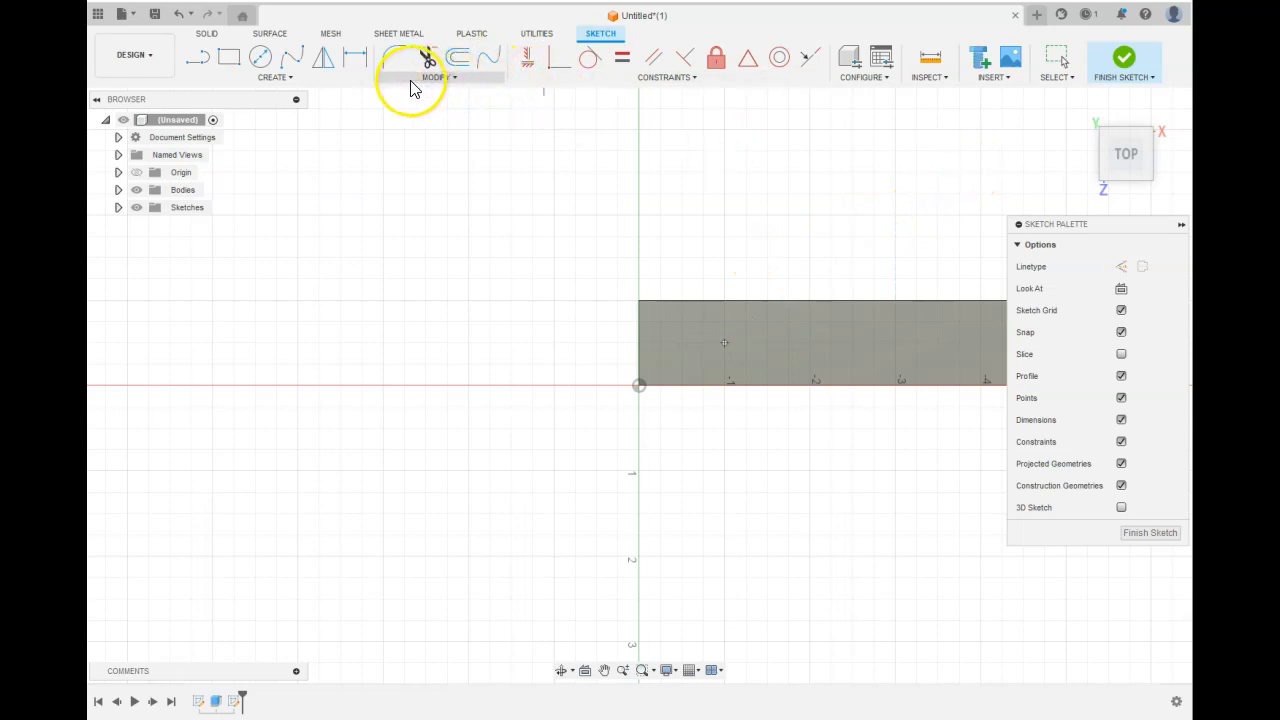
Dimension the point 0.5 in from the block's long edge.
{"action": "left_click", "coordinate": [350, 62]}
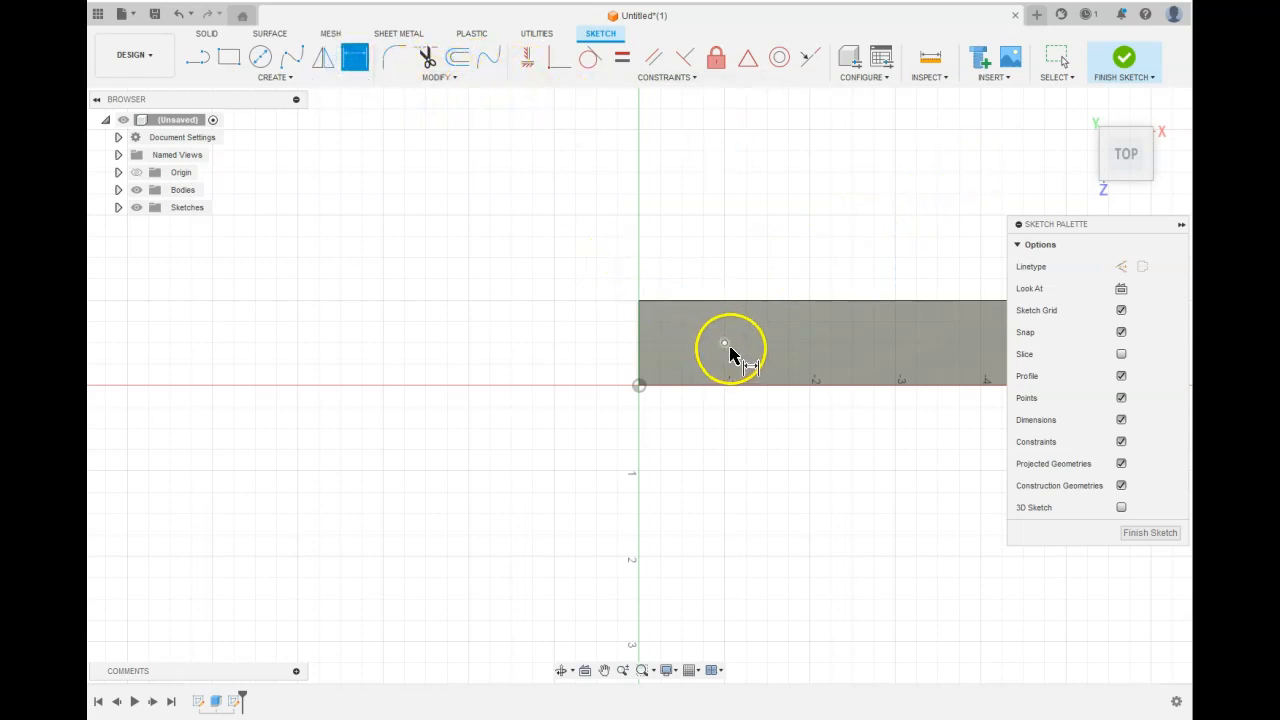
{"action": "left_click", "coordinate": [725, 344]}
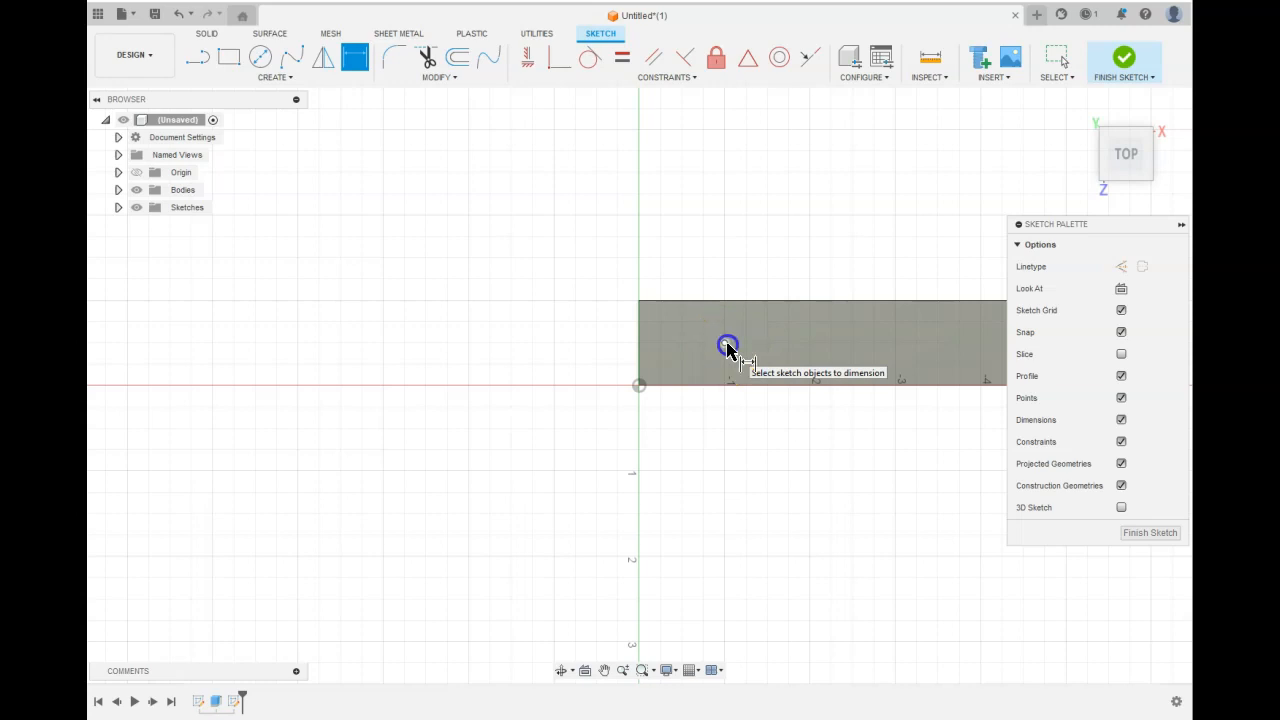
{"action": "left_click", "coordinate": [729, 301]}
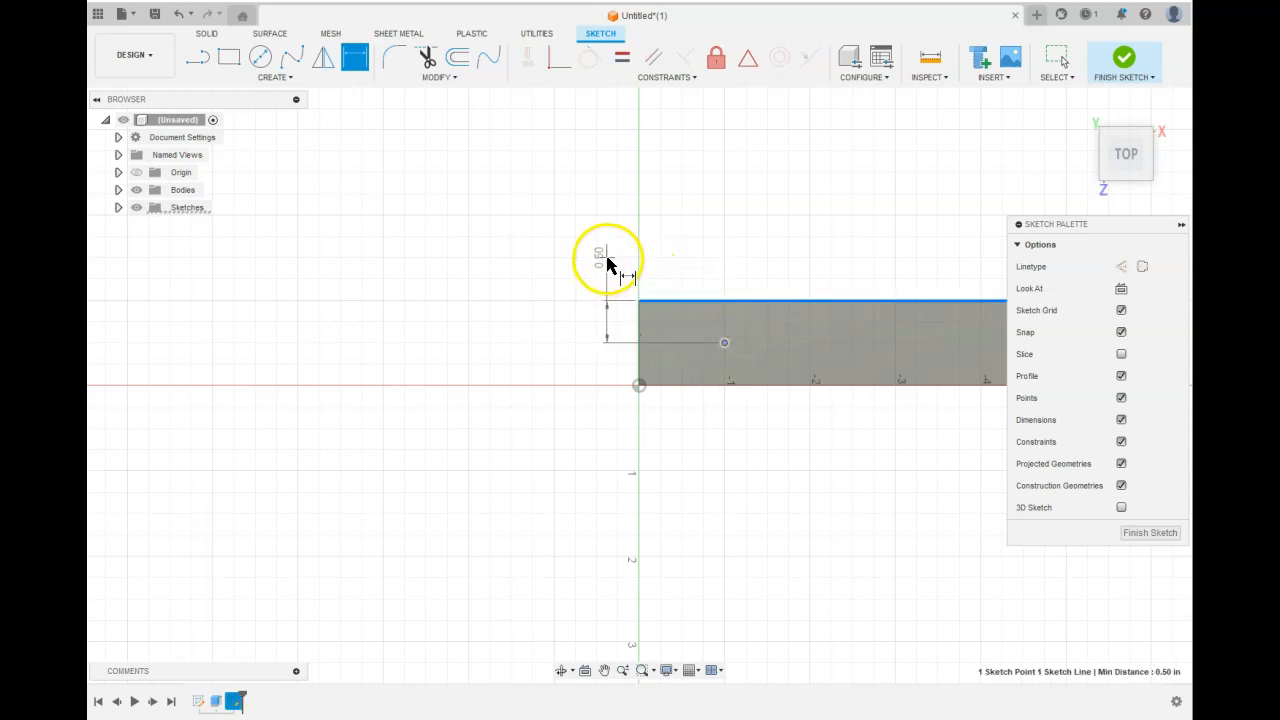
{"action": "left_click", "coordinate": [606, 251]}
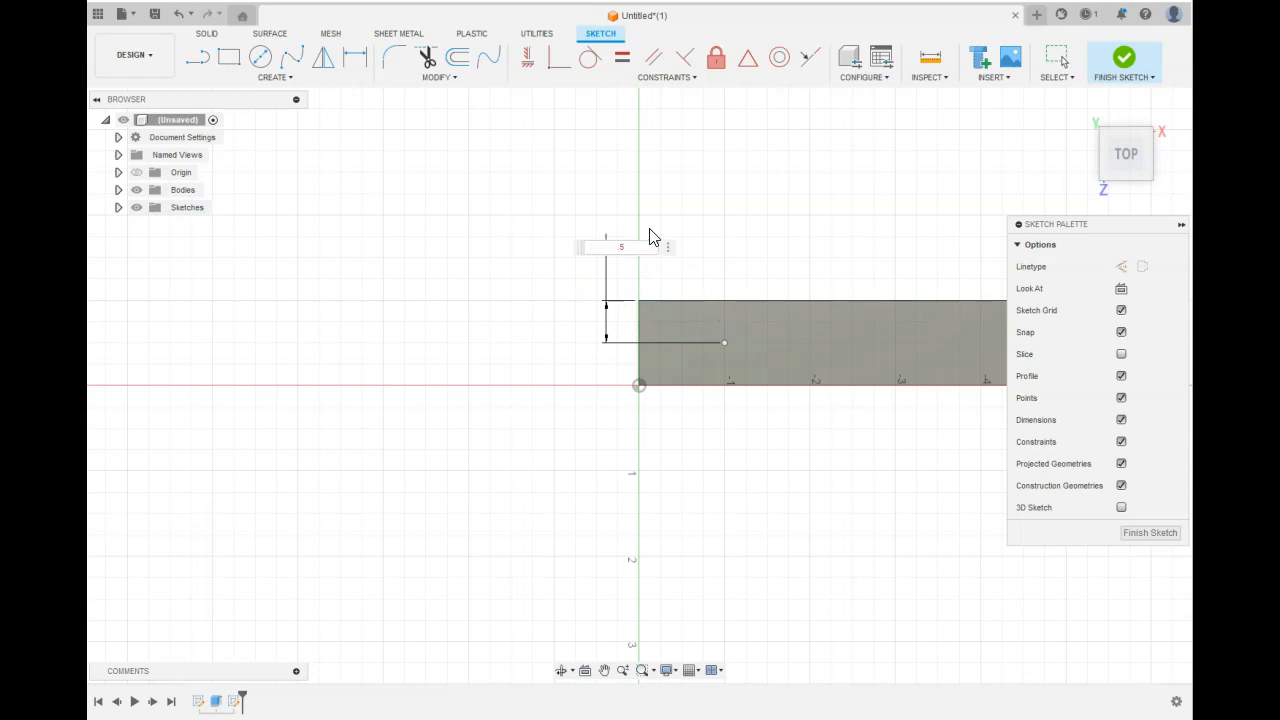
{"action": "type", "text": ".5"}
{"action": "key", "text": "Return"}
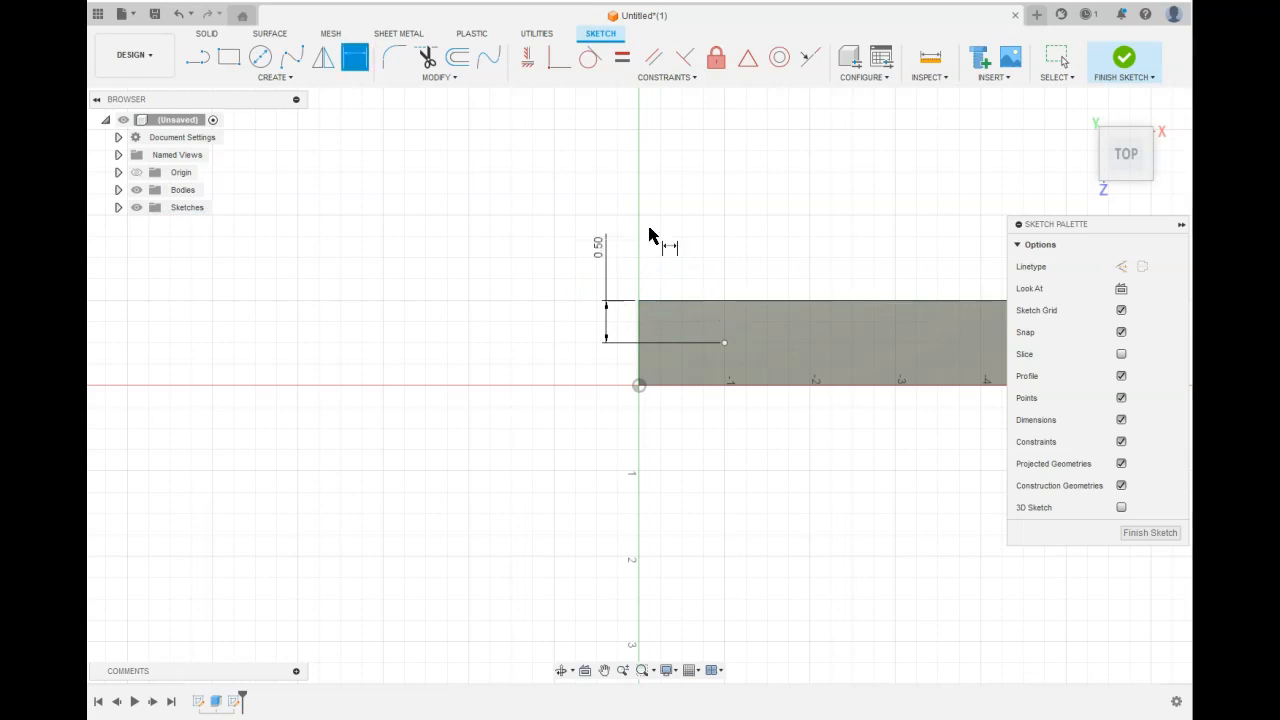
Dimension the point 1 in from the block's end edge and finish the sketch.
{"action": "left_click", "coordinate": [725, 342]}
{"action": "left_click", "coordinate": [640, 310]}
{"action": "left_click", "coordinate": [680, 223]}
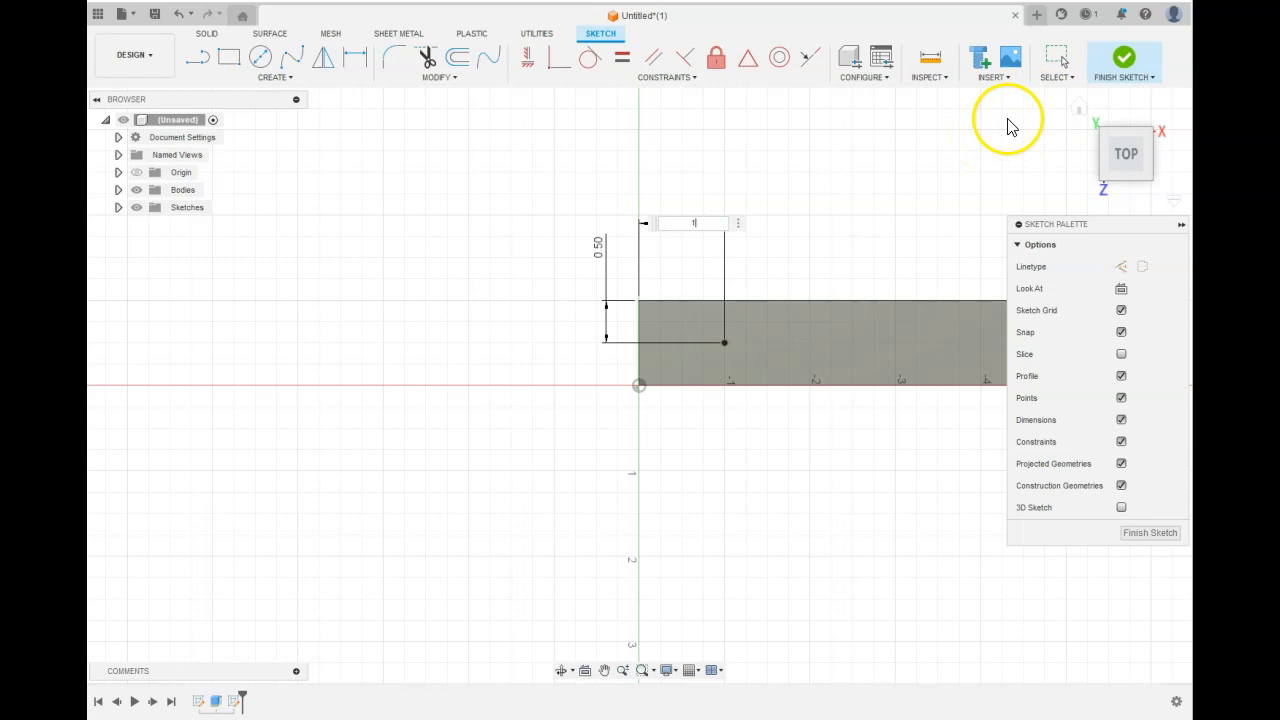
{"action": "type", "text": "1"}
{"action": "key", "text": "Return"}
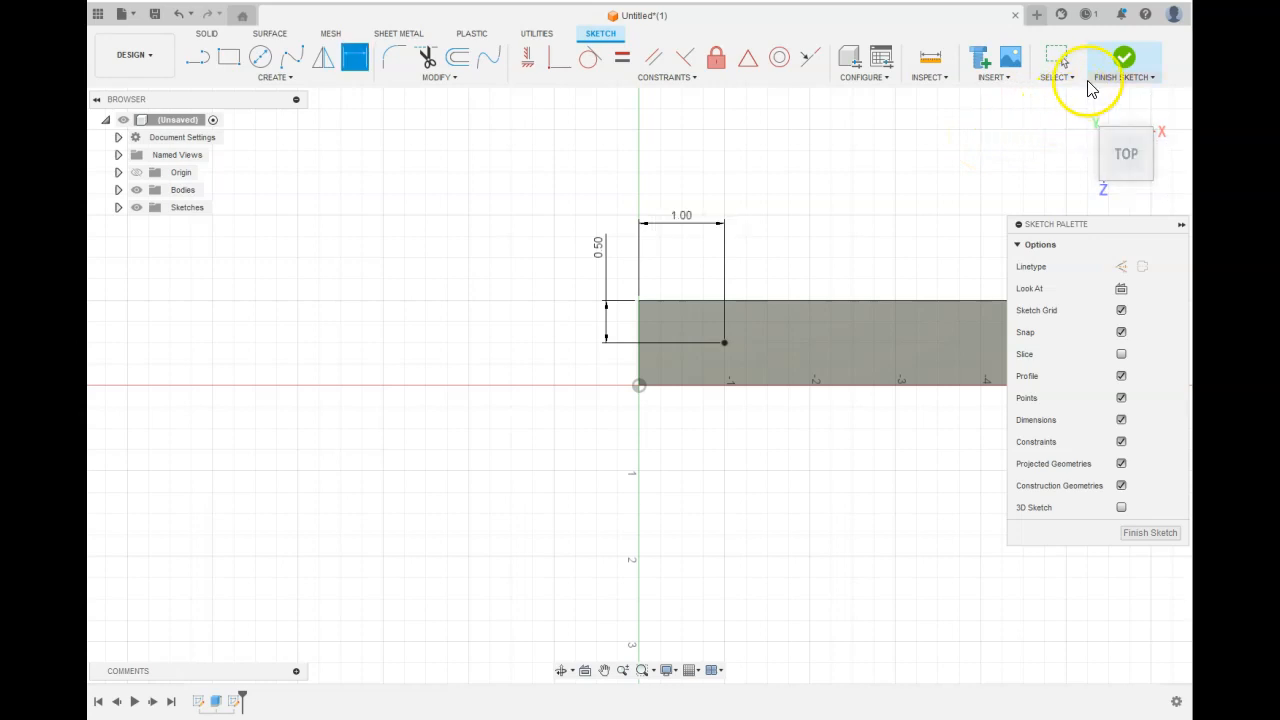
{"action": "left_click", "coordinate": [1120, 62]}
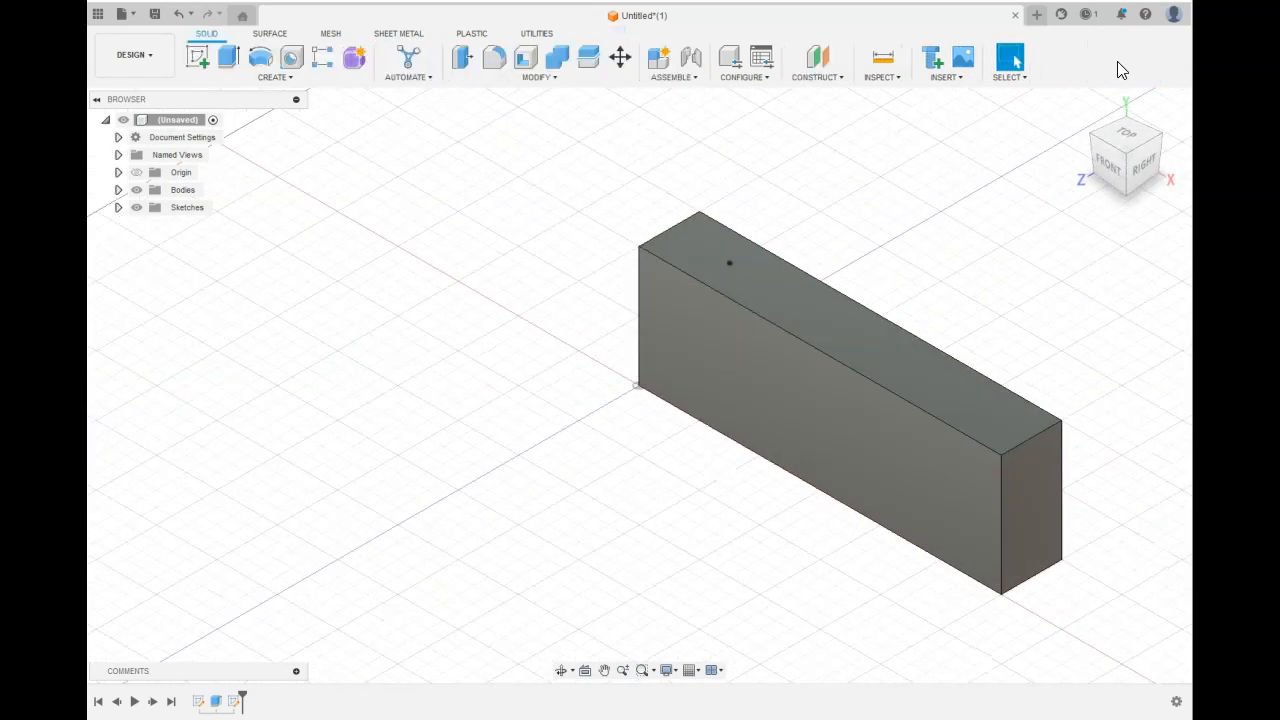
Start a single Hole placed at the sketched point on the top face.
{"action": "left_click", "coordinate": [292, 57]}
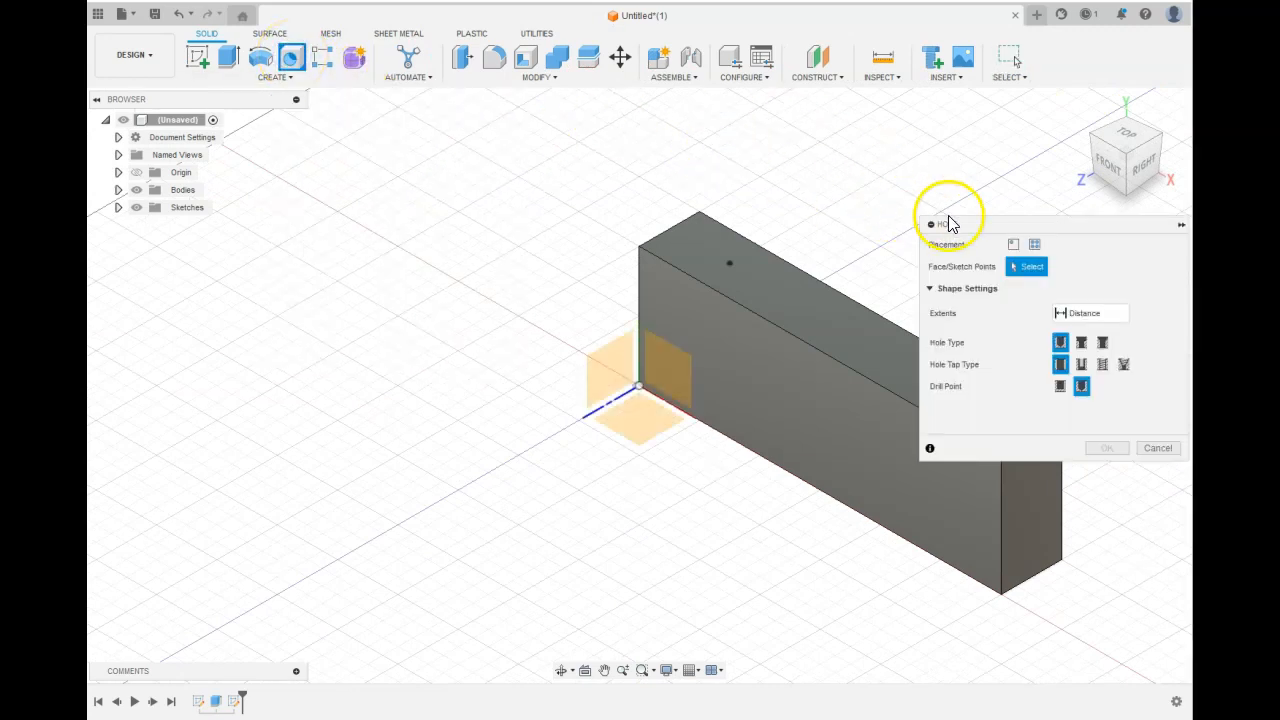
{"action": "left_click", "coordinate": [1013, 246]}
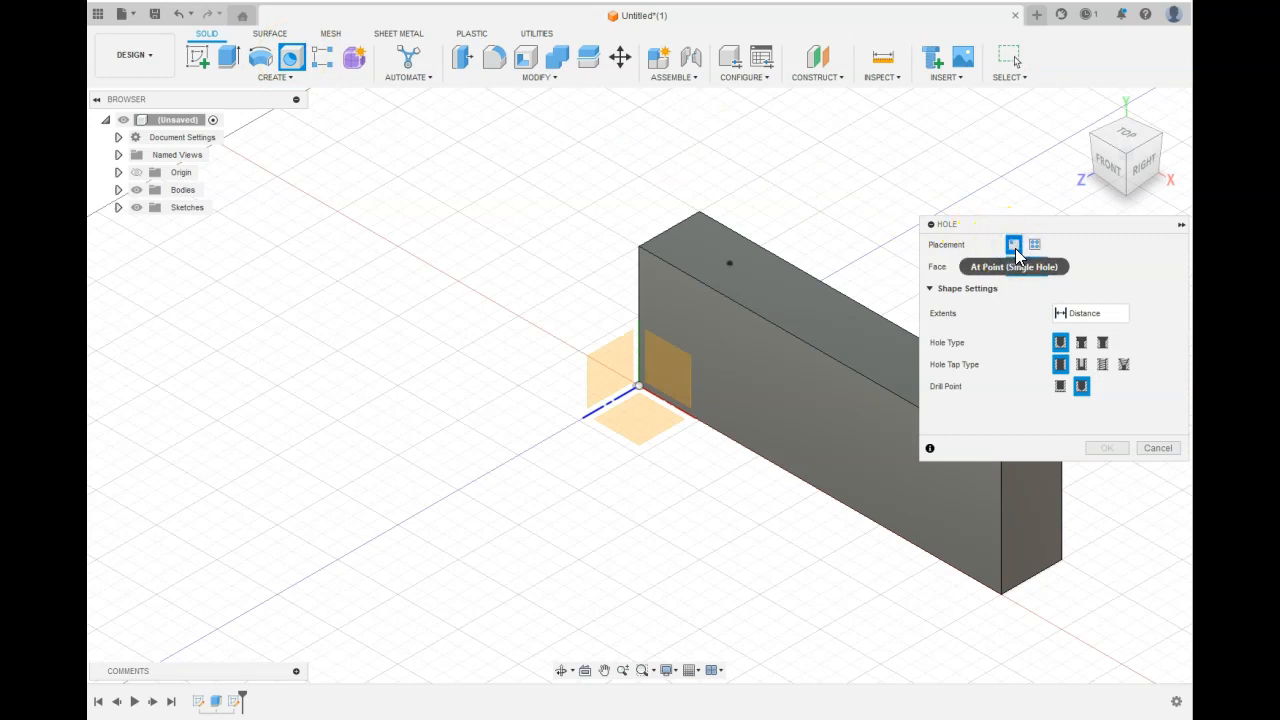
{"action": "left_click", "coordinate": [1035, 245]}
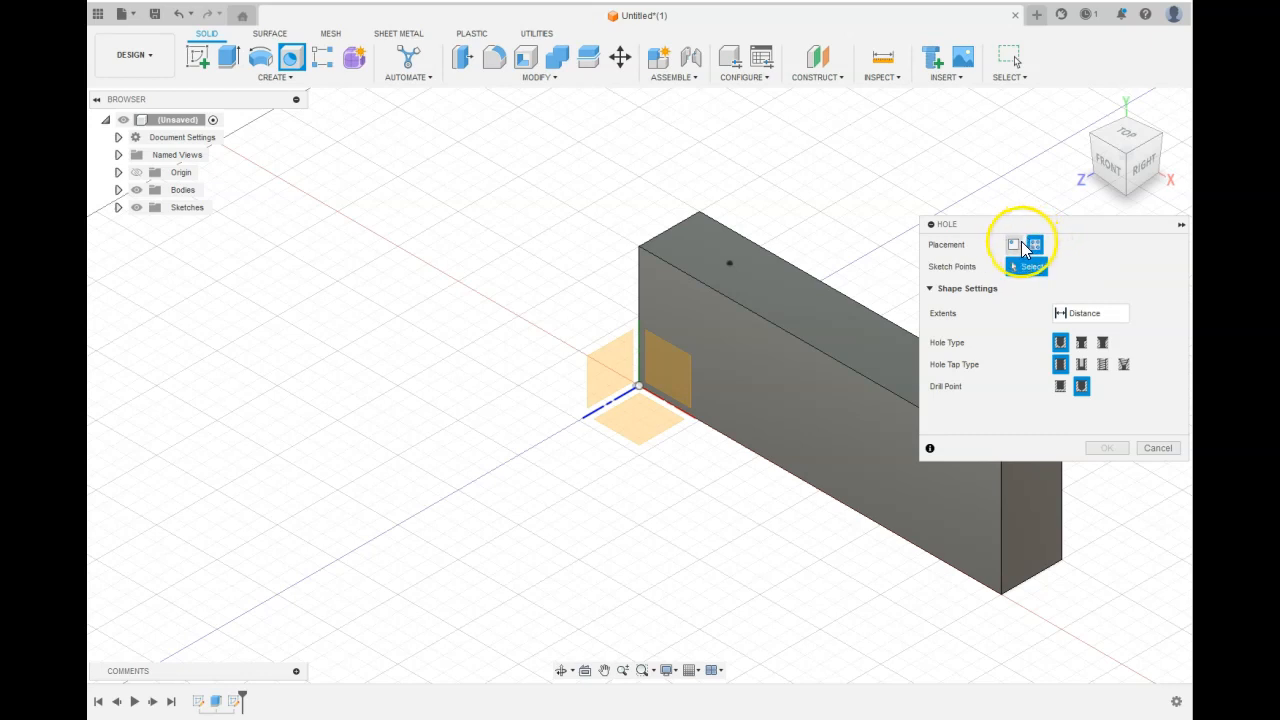
{"action": "left_click", "coordinate": [1014, 245]}
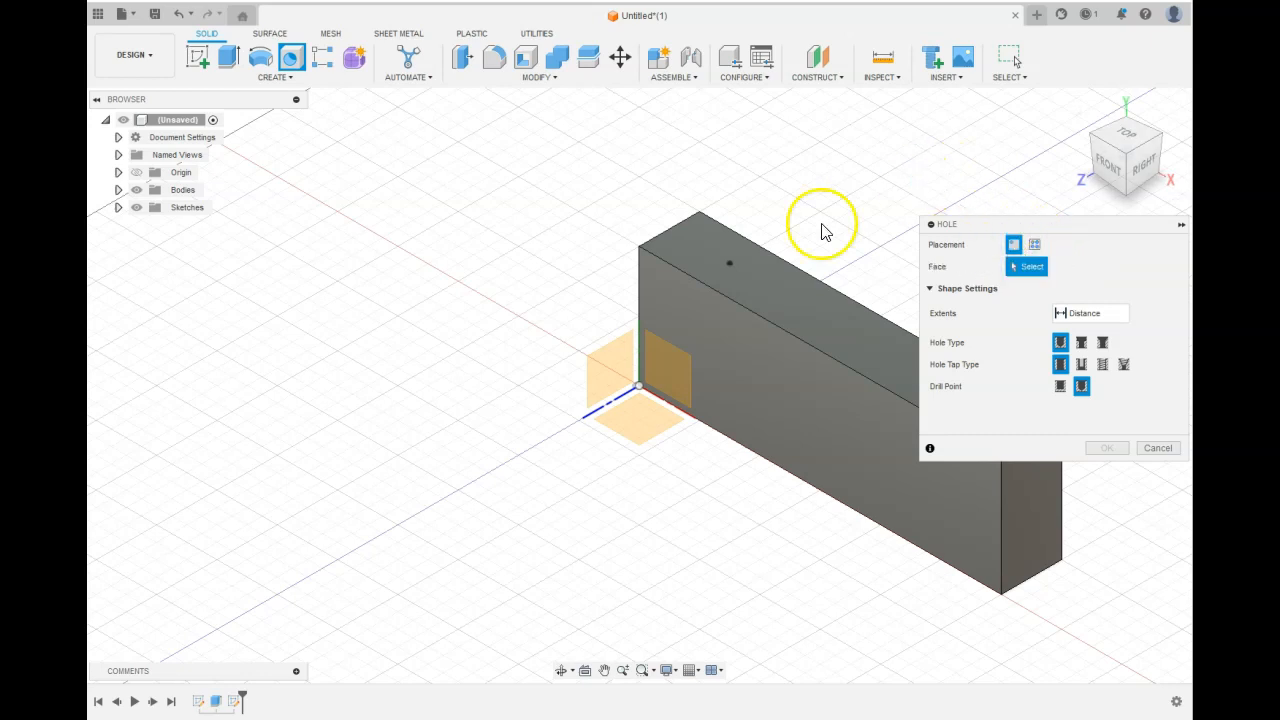
{"action": "left_click", "coordinate": [731, 263]}
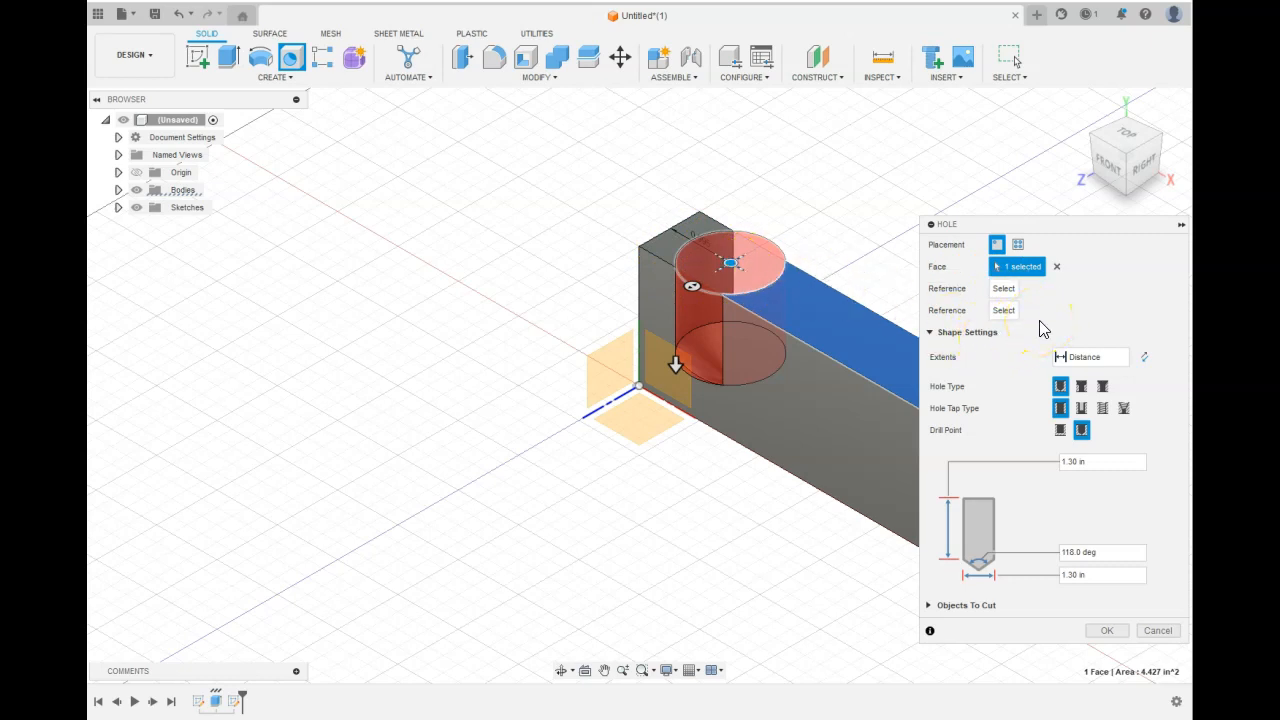
Set the hole's extent to All and its diameter to 0.5 in.
{"action": "left_click", "coordinate": [1122, 357]}
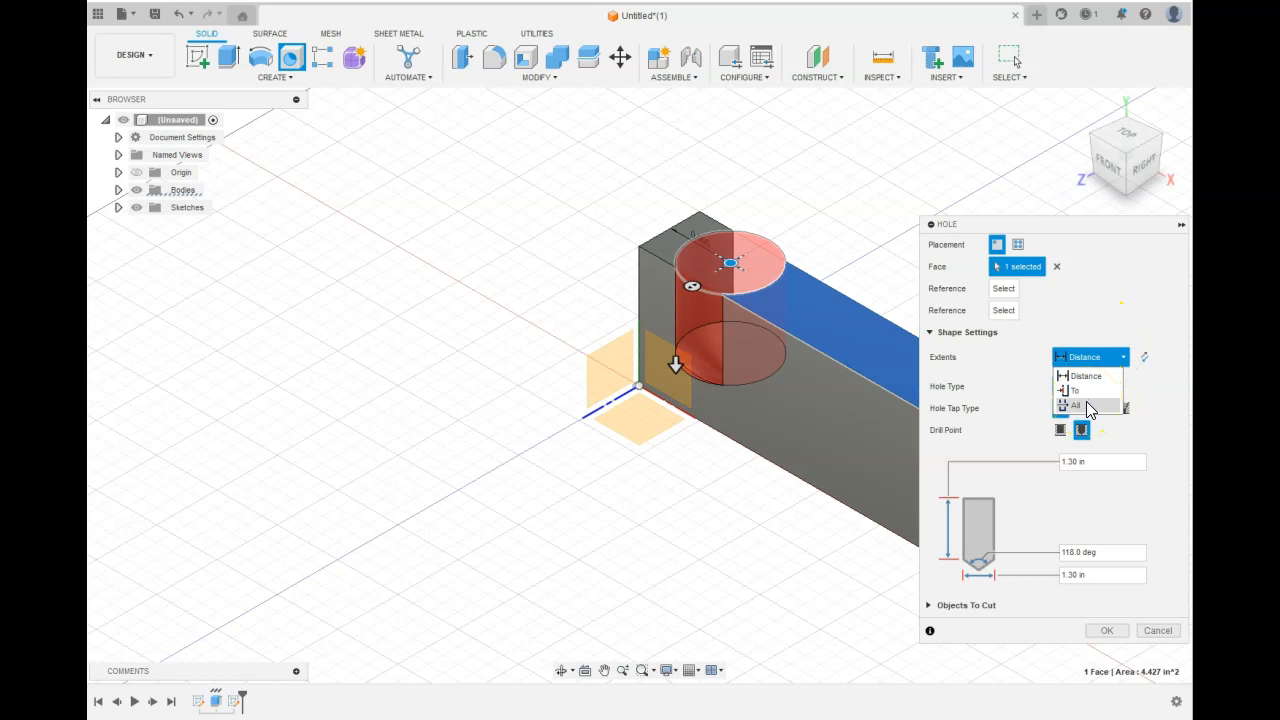
{"action": "left_click", "coordinate": [1088, 408]}
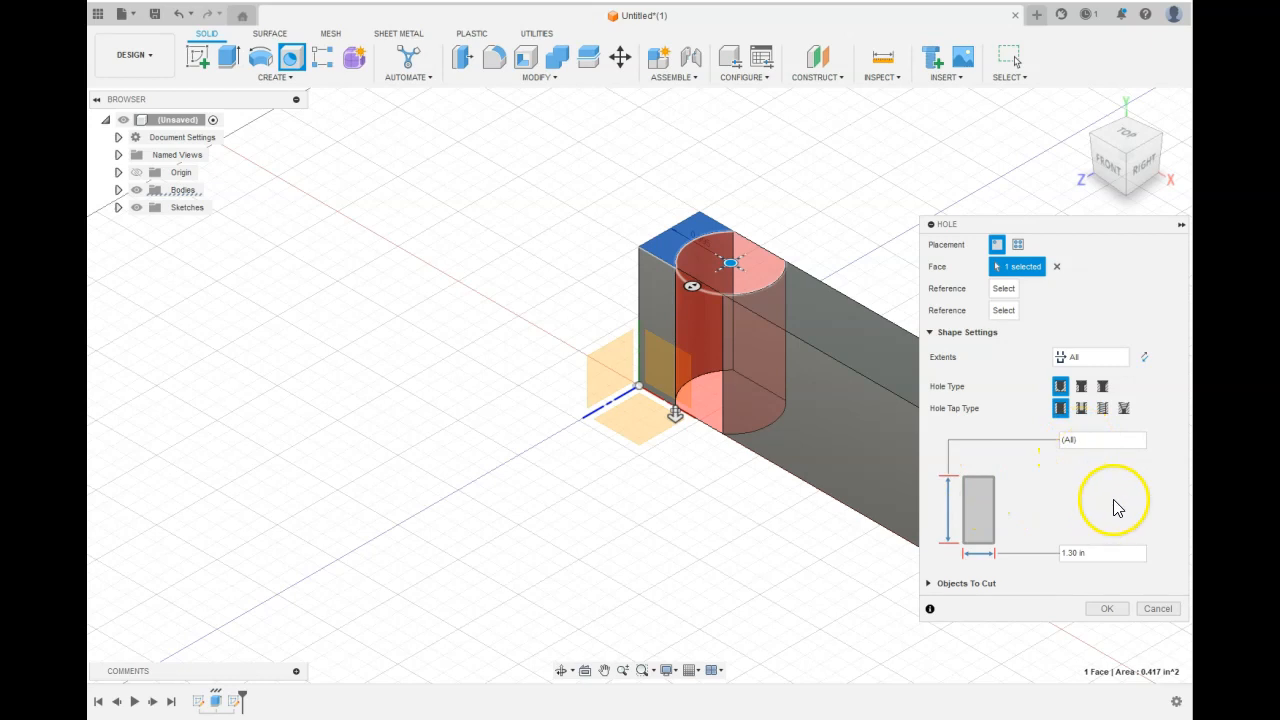
{"action": "left_click", "coordinate": [1078, 553]}
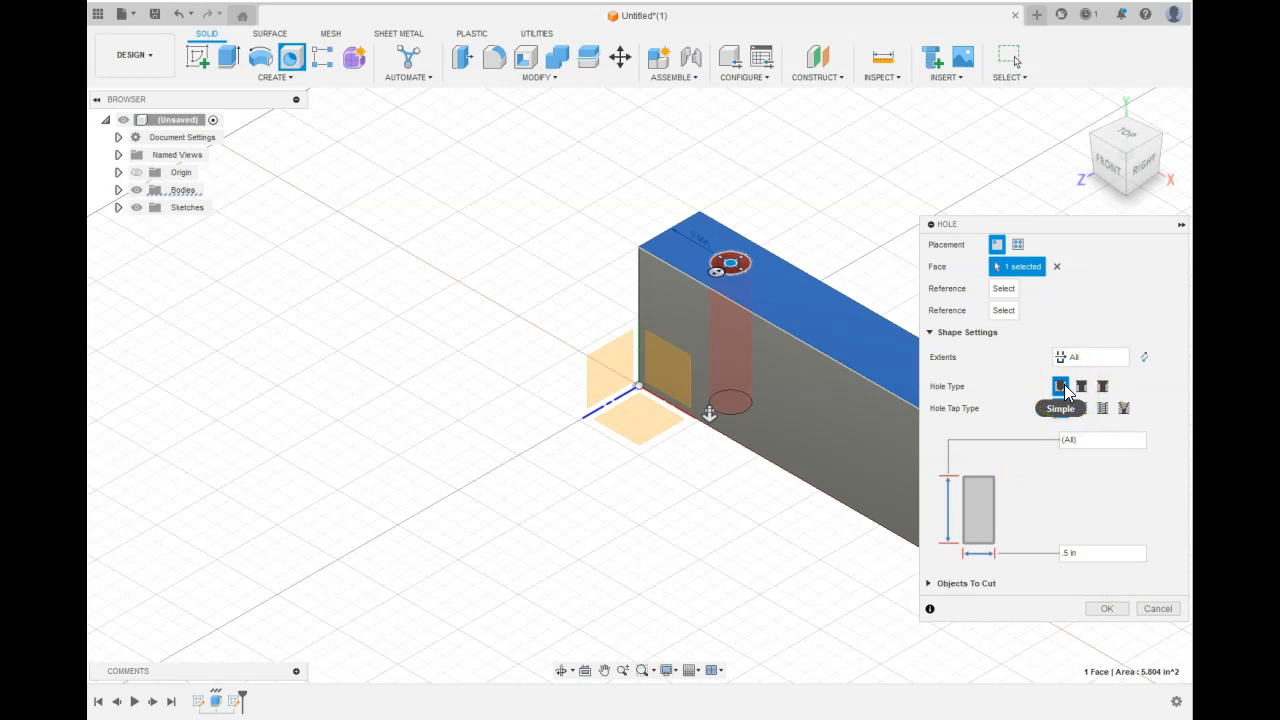
Change the hole to a counterbore with a 0.6 in counterbore diameter.
{"action": "scroll", "coordinate": [795, 287], "scroll_direction": "up", "scroll_amount": 8}
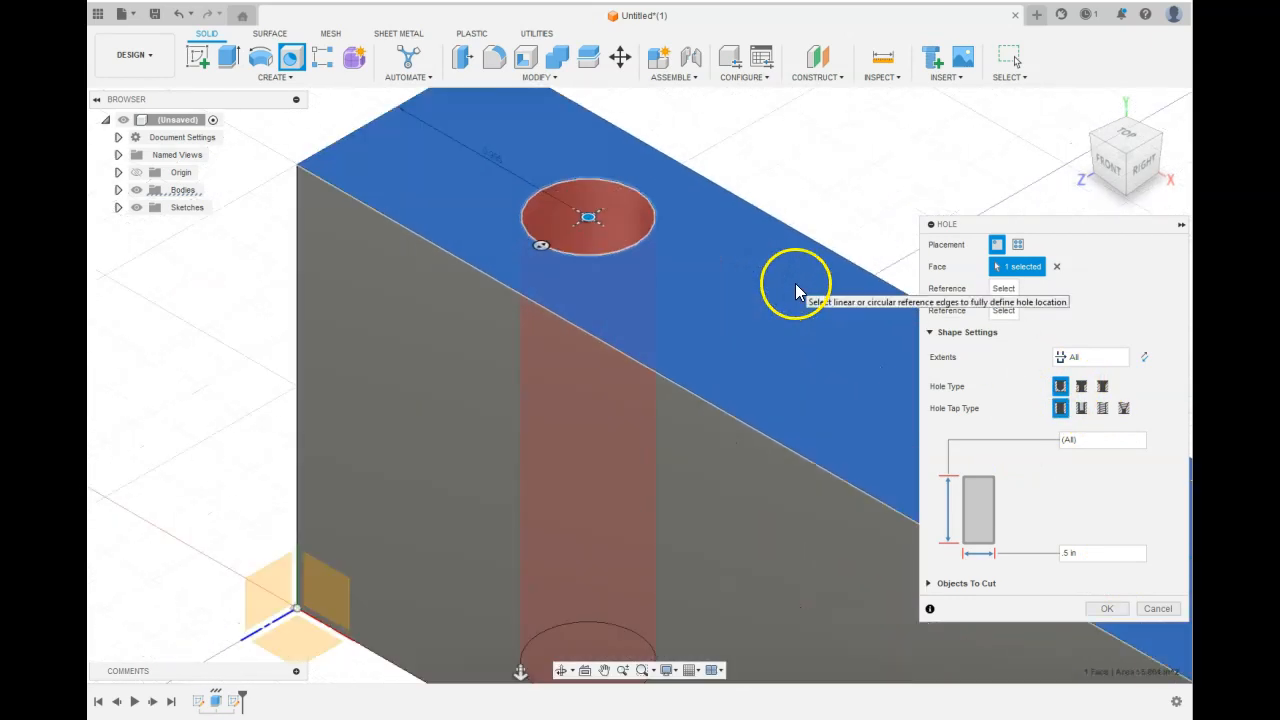
{"action": "left_click", "coordinate": [1082, 387]}
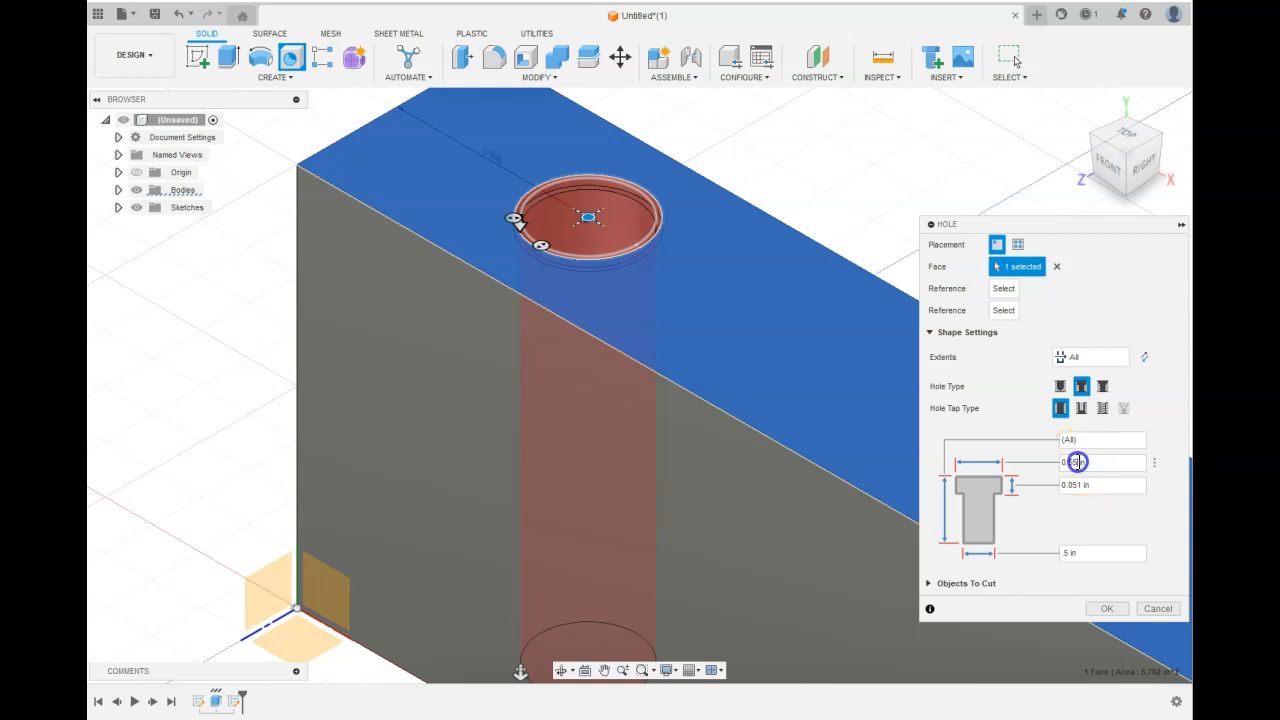
{"action": "key", "text": "BackSpace"}
{"action": "key", "text": "BackSpace"}
{"action": "type", "text": "6"}
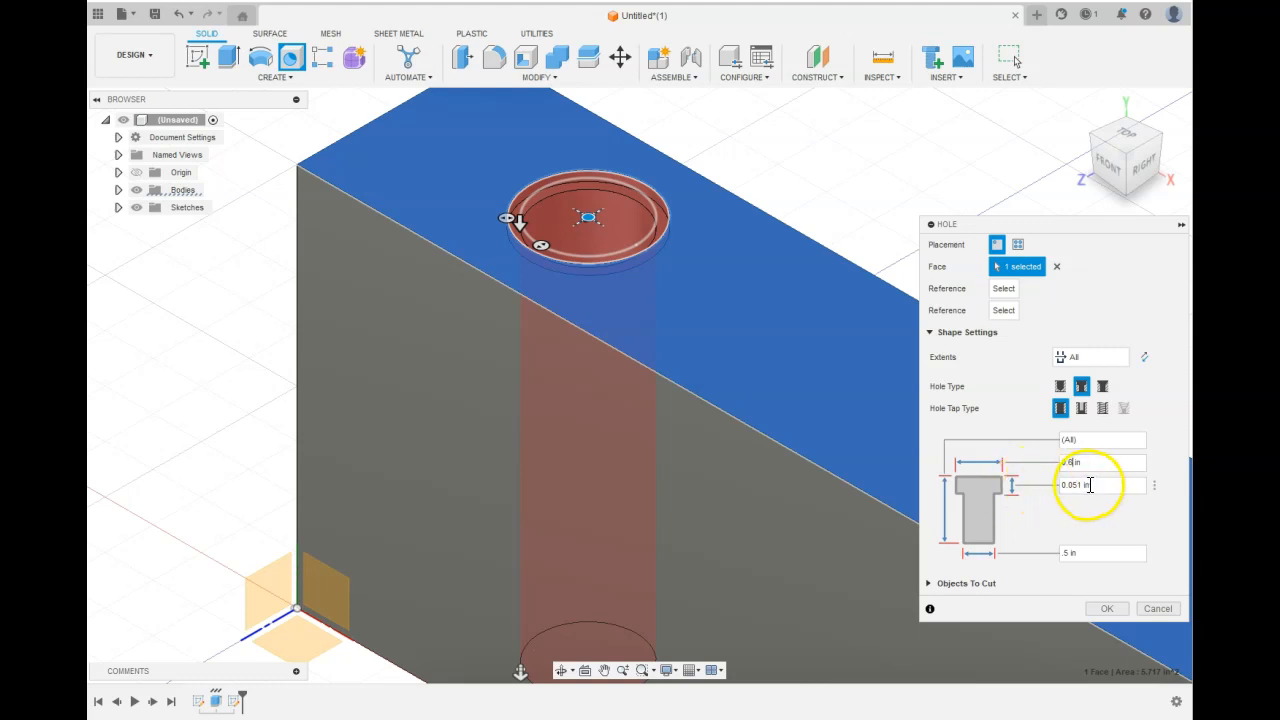
Set the counterbore depth to 0.3 in and confirm the hole.
{"action": "left_click", "coordinate": [1088, 485]}
{"action": "key", "text": "BackSpace"}
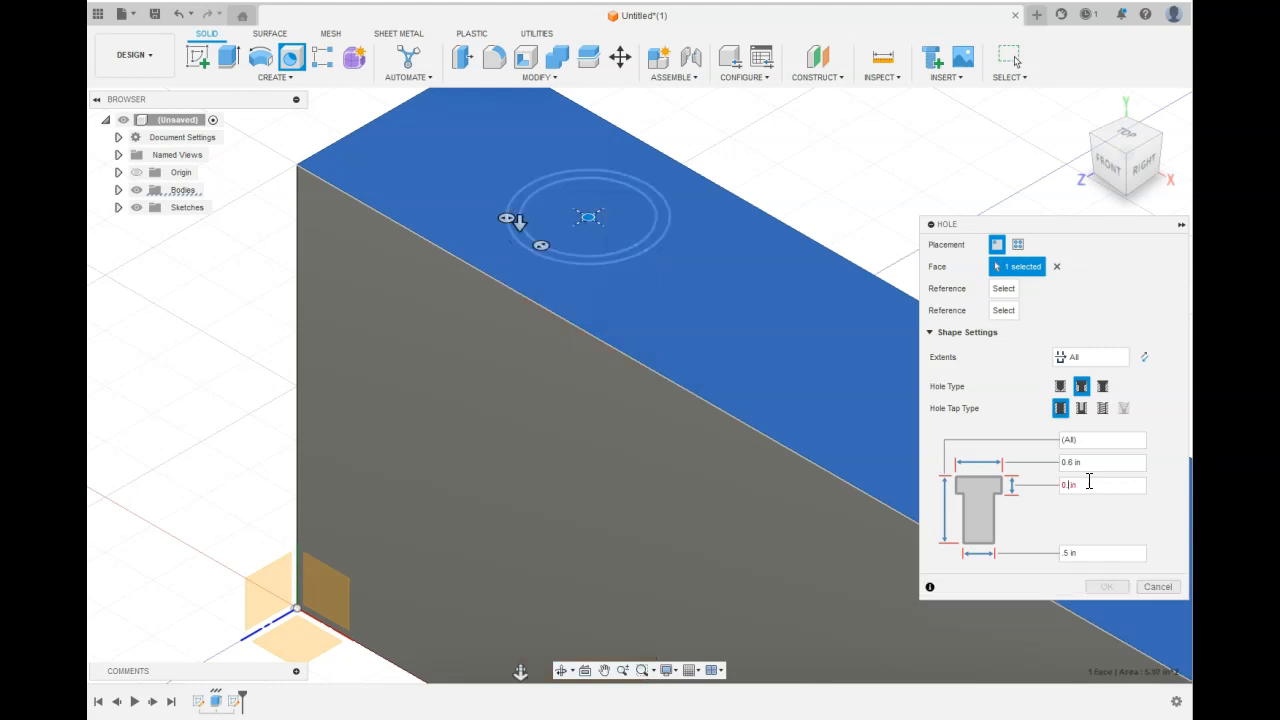
{"action": "type", "text": "6"}
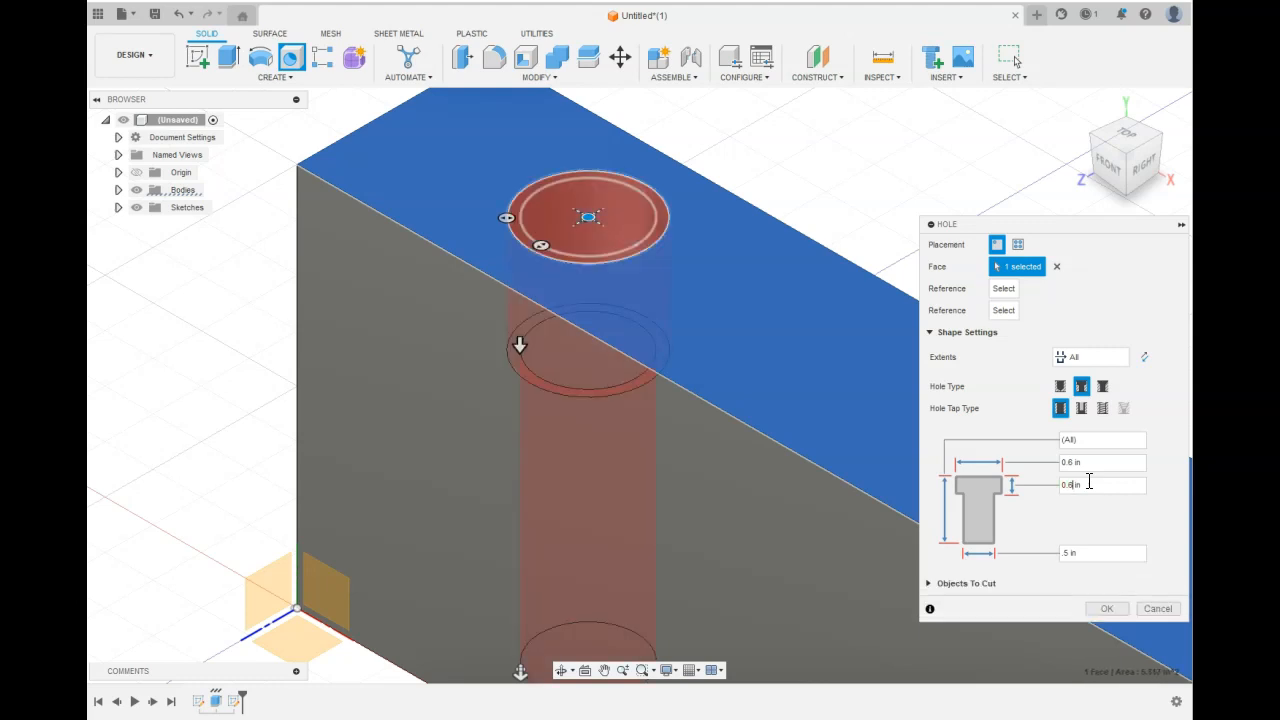
{"action": "left_click", "coordinate": [786, 322]}
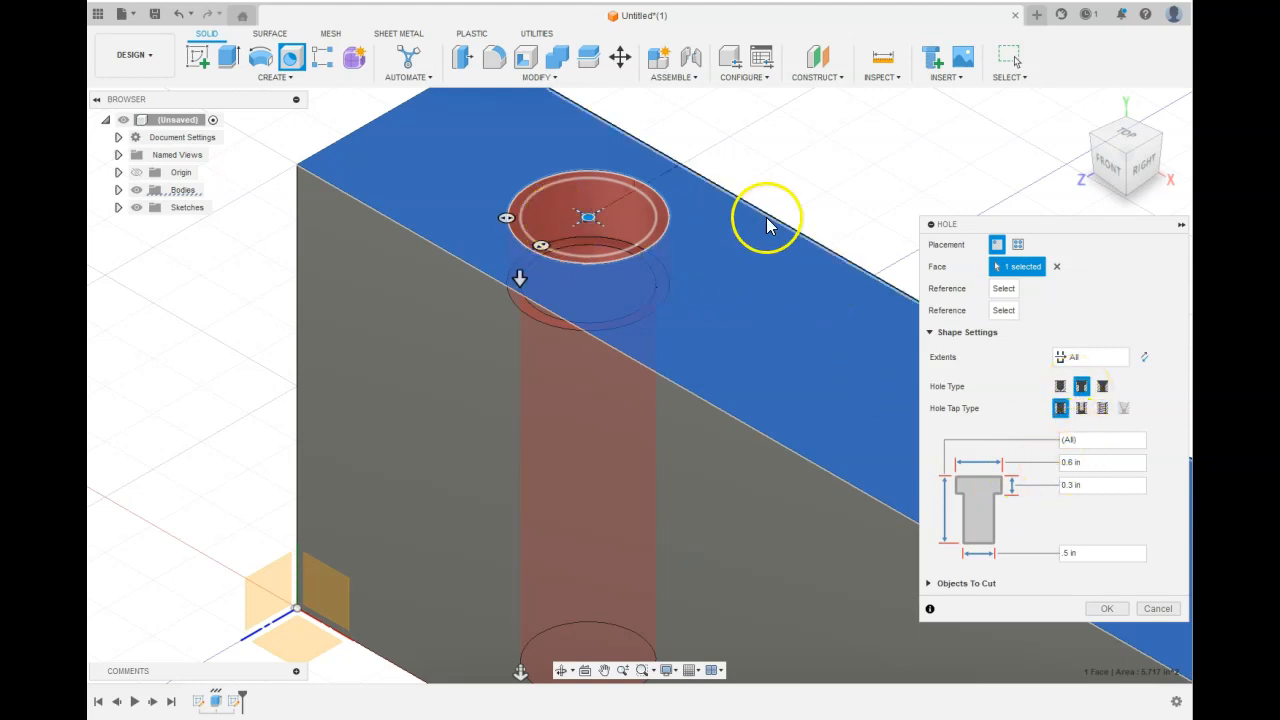
{"action": "left_click", "coordinate": [1107, 609]}
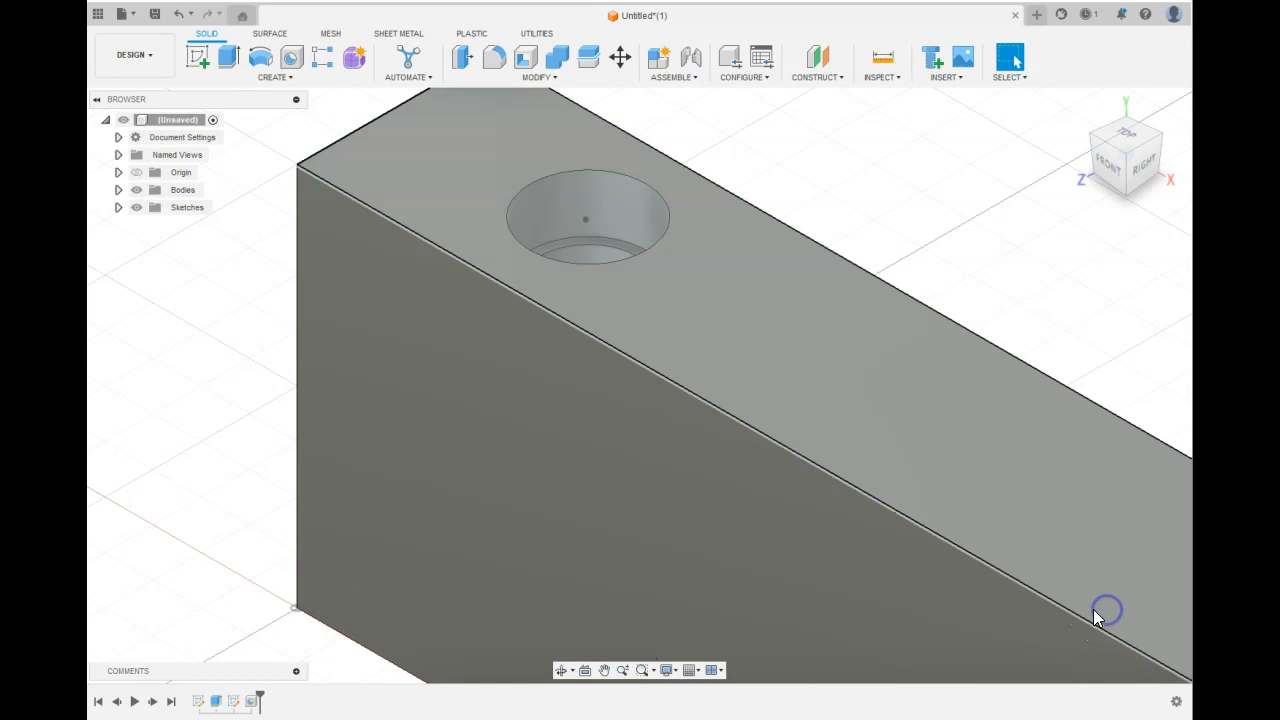
Start a new sketch on the block's top face.
{"action": "left_click_drag", "start_coordinate": [1140, 170], "coordinate": [1112, 172]}
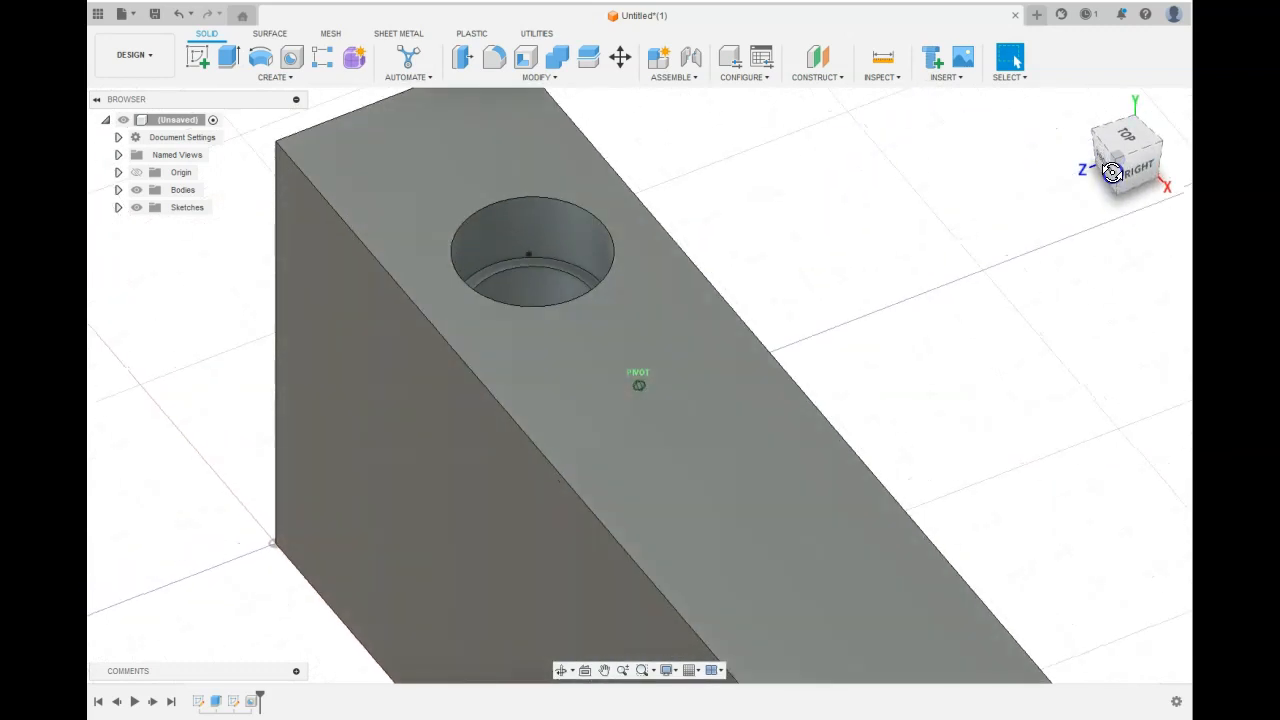
{"action": "left_click", "coordinate": [1080, 106]}
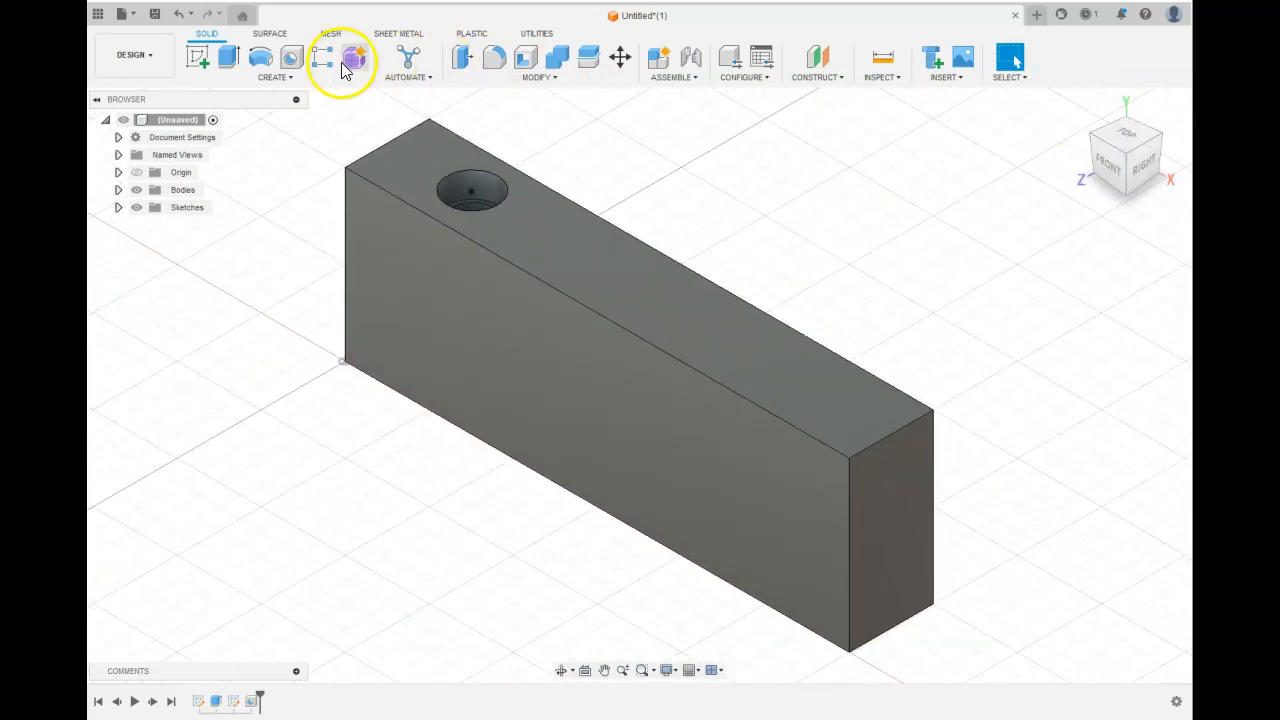
{"action": "left_click", "coordinate": [198, 57]}
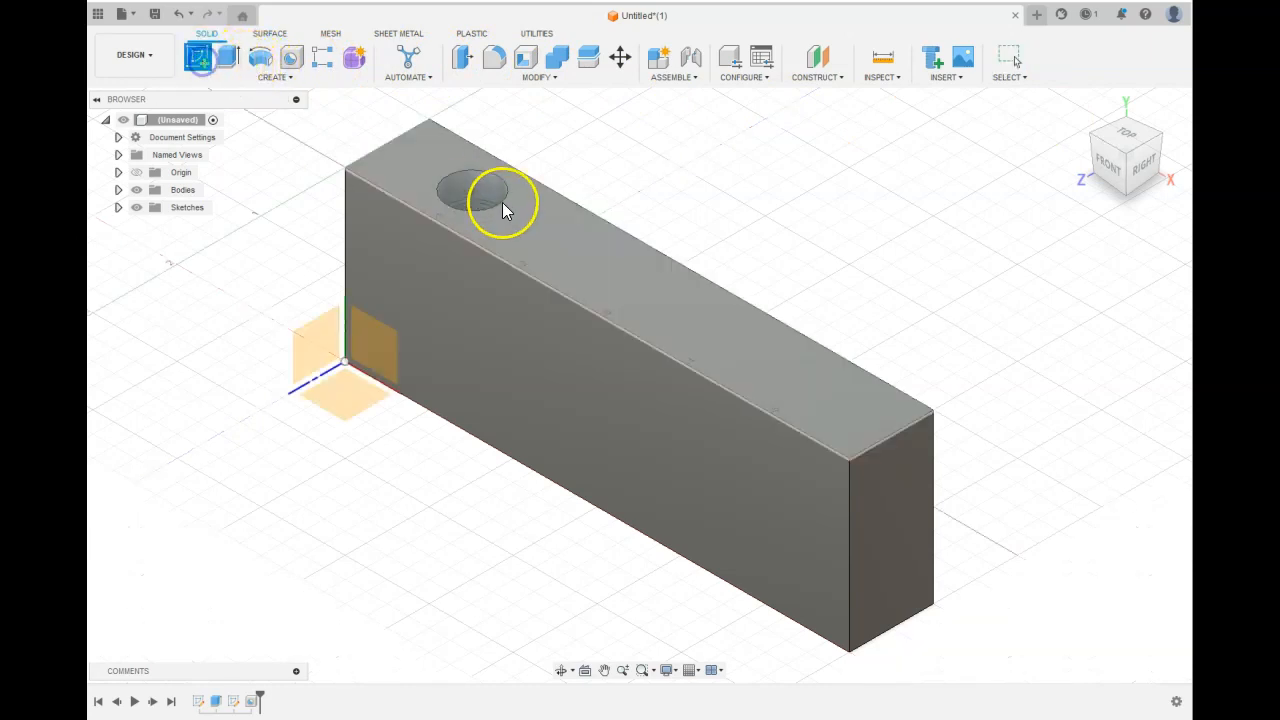
{"action": "left_click", "coordinate": [537, 229]}
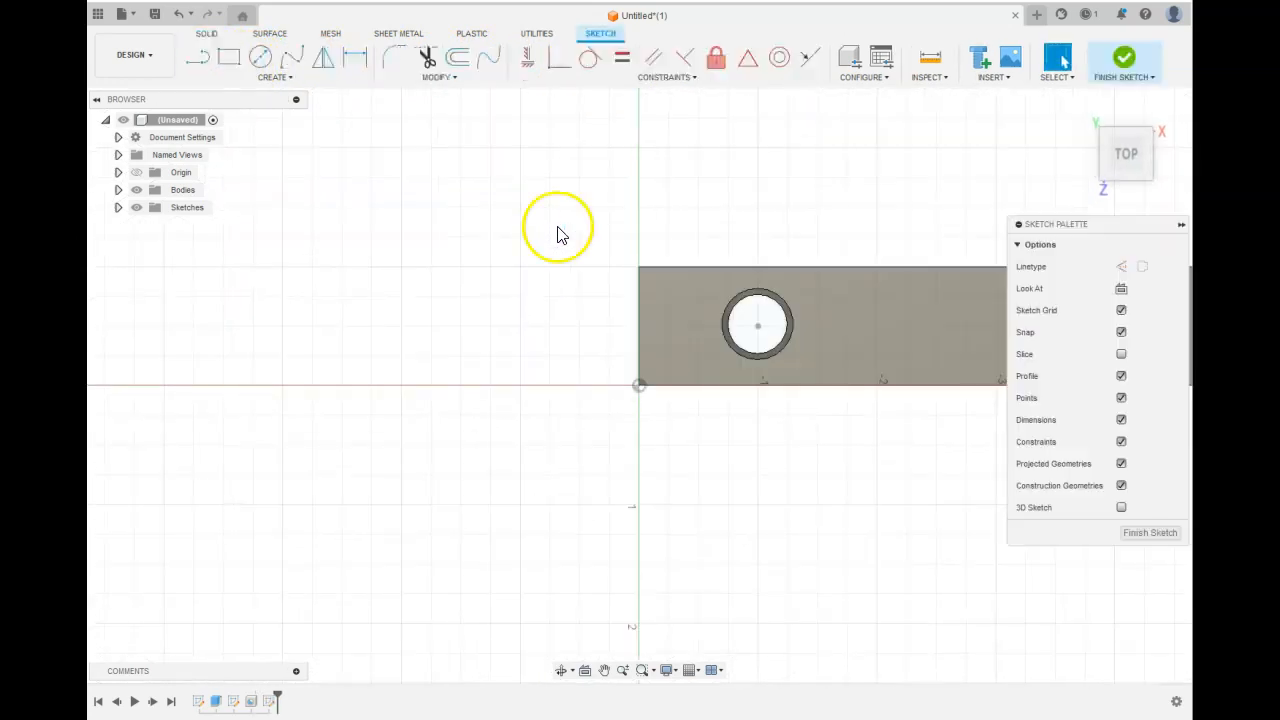
Place three sketch points in a row on the top face to the right of the existing hole.
{"action": "middle_click_drag", "start_coordinate": [770, 202], "coordinate": [346, 220]}
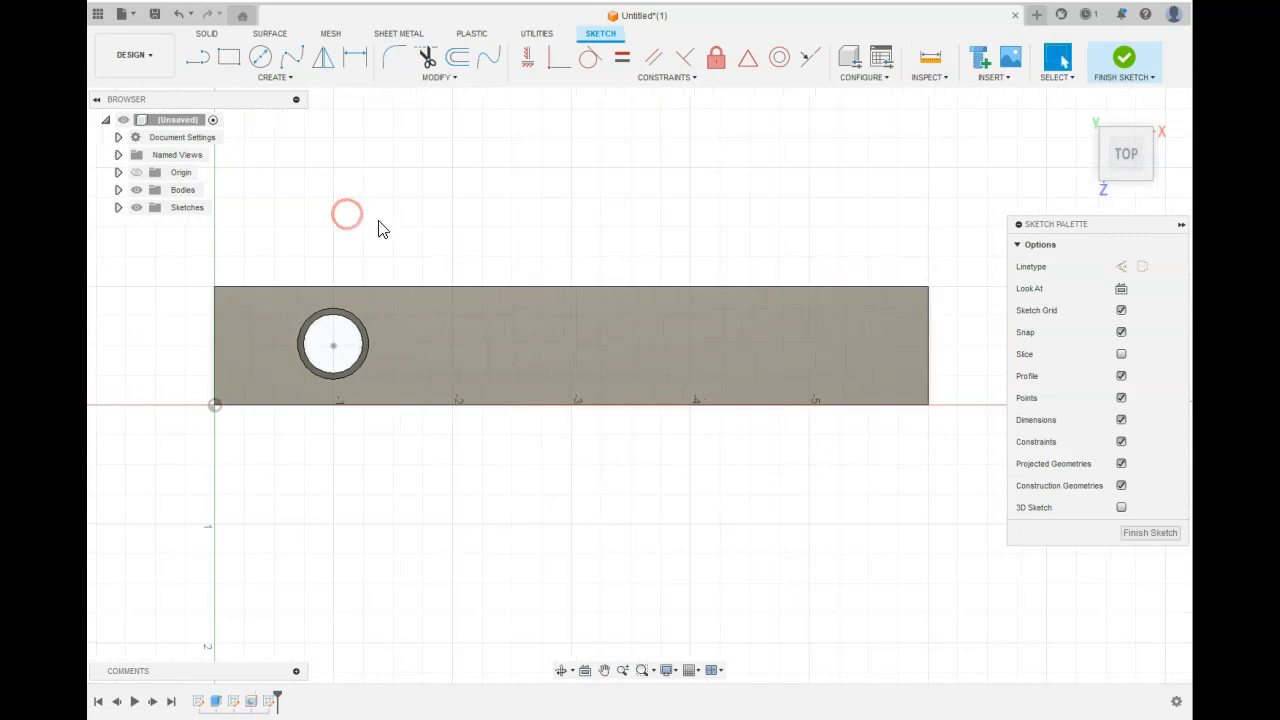
{"action": "left_click", "coordinate": [279, 77]}
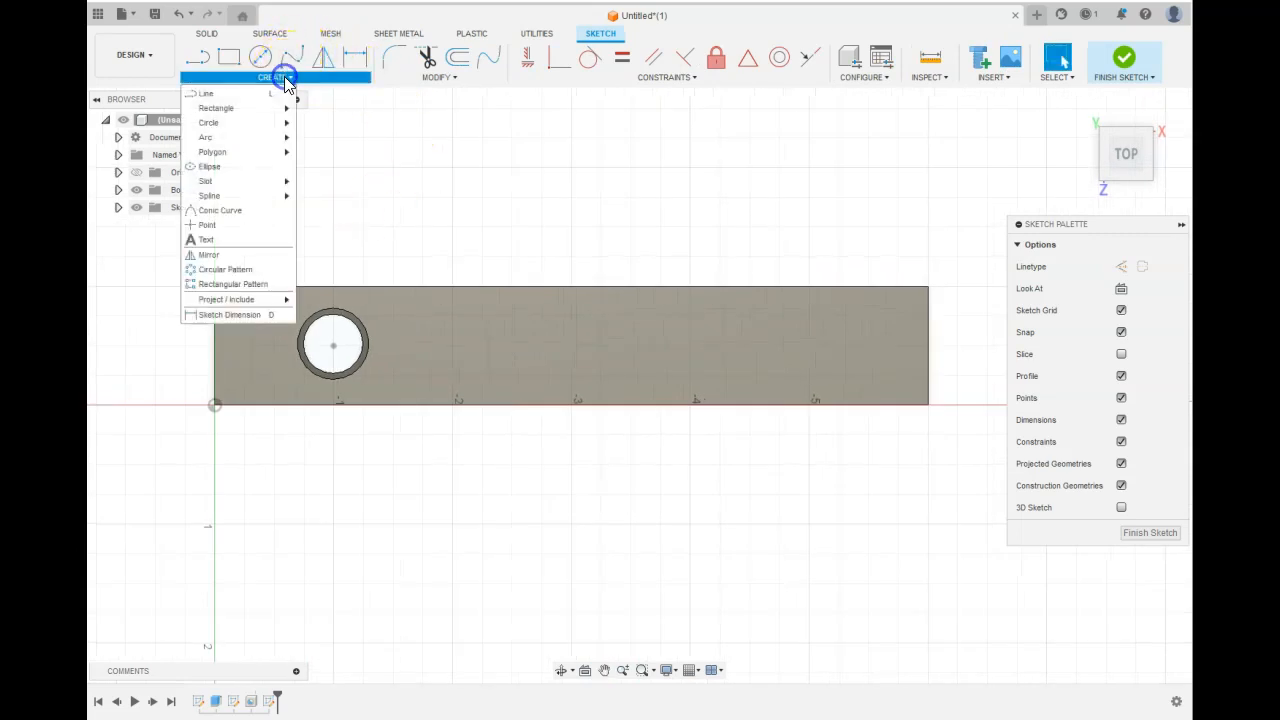
{"action": "left_click", "coordinate": [243, 224]}
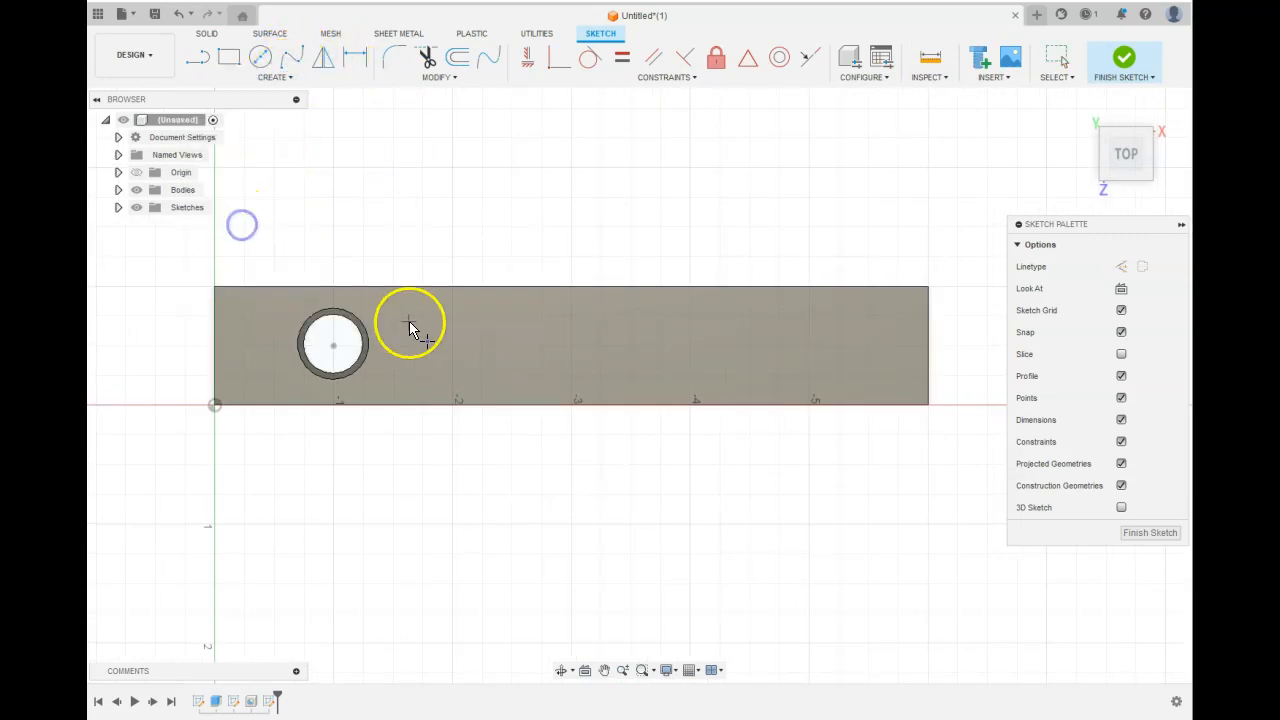
{"action": "left_click", "coordinate": [540, 347]}
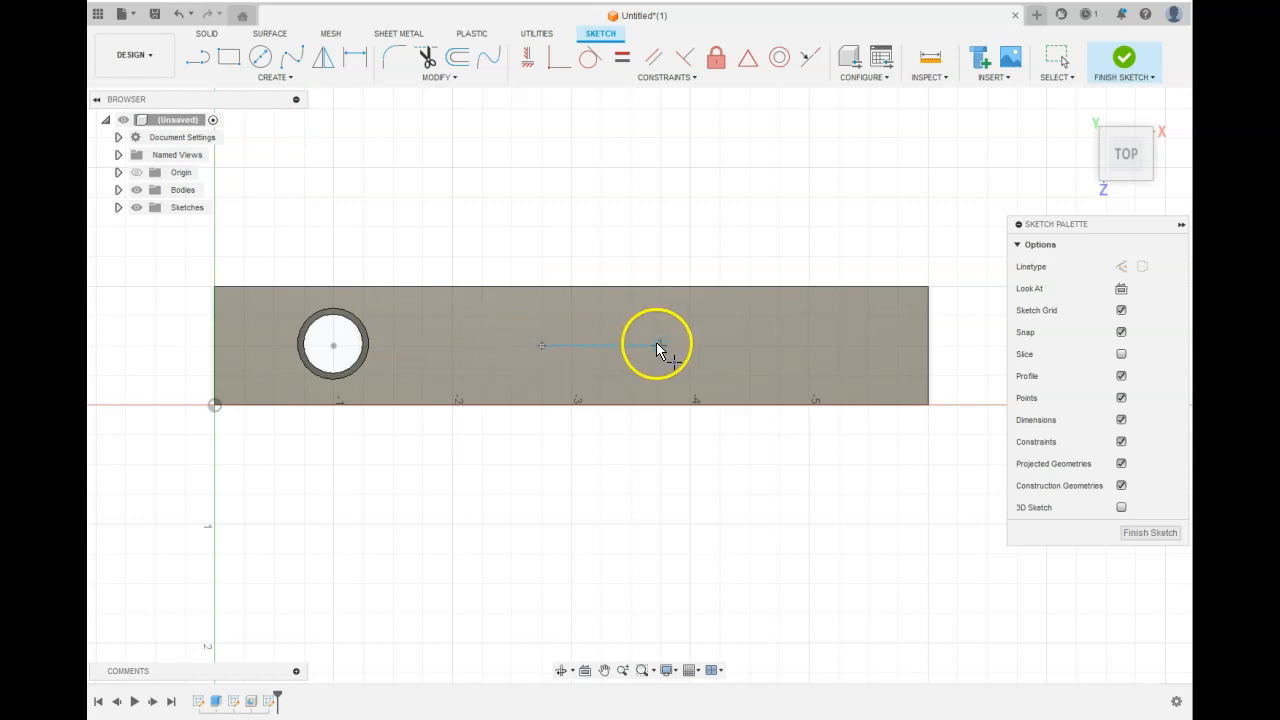
{"action": "left_click", "coordinate": [661, 346]}
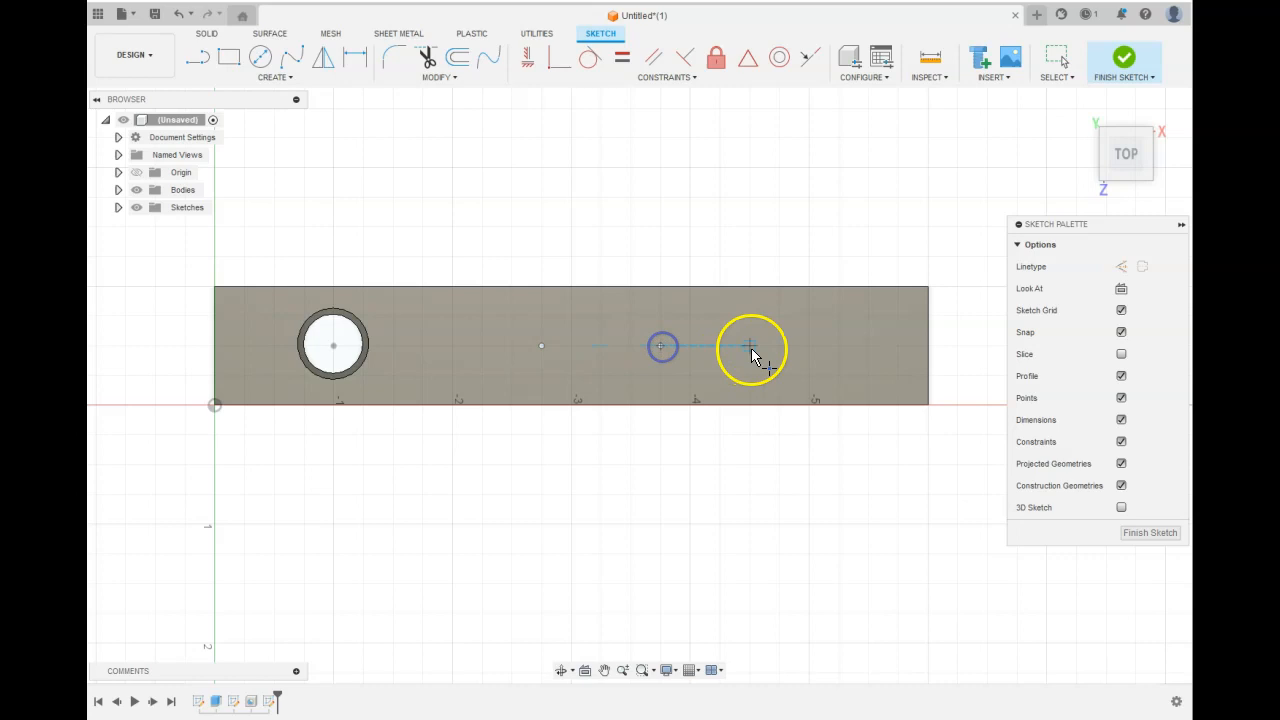
{"action": "left_click", "coordinate": [807, 348]}
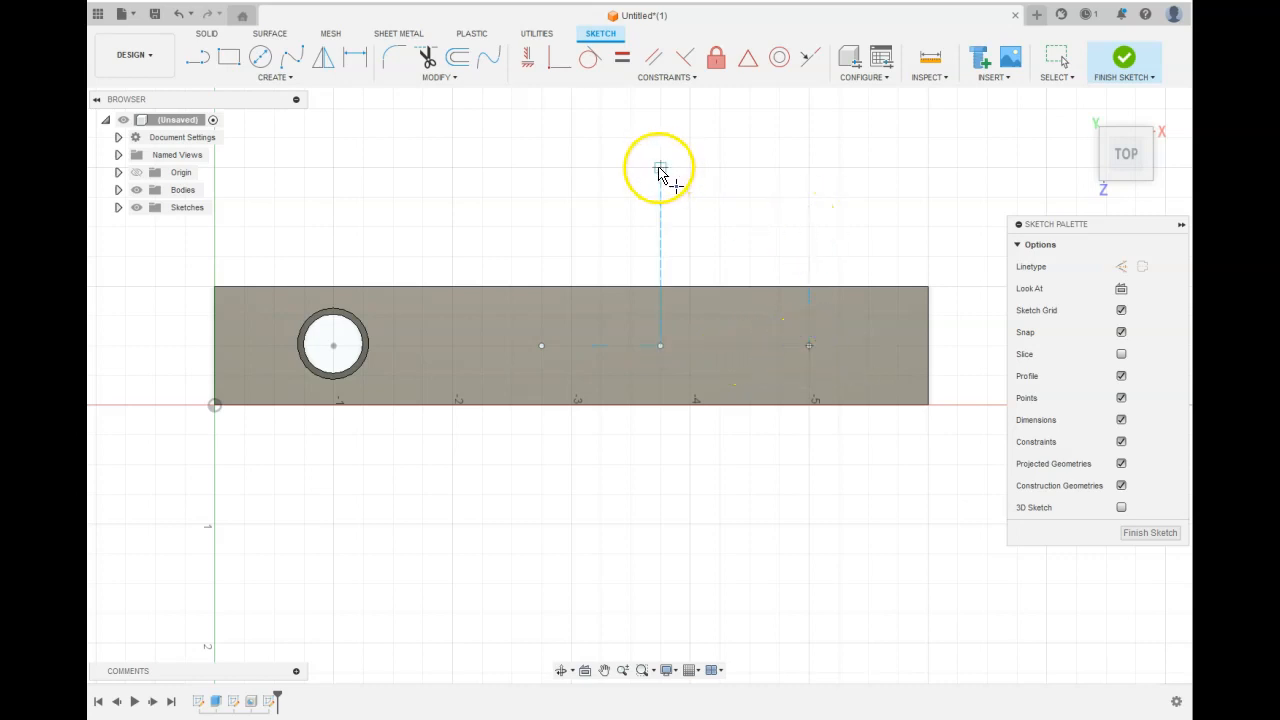
Dimension the first new point 0.5 in from the top face's long edge.
{"action": "left_click", "coordinate": [355, 58]}
{"action": "left_click", "coordinate": [541, 346]}
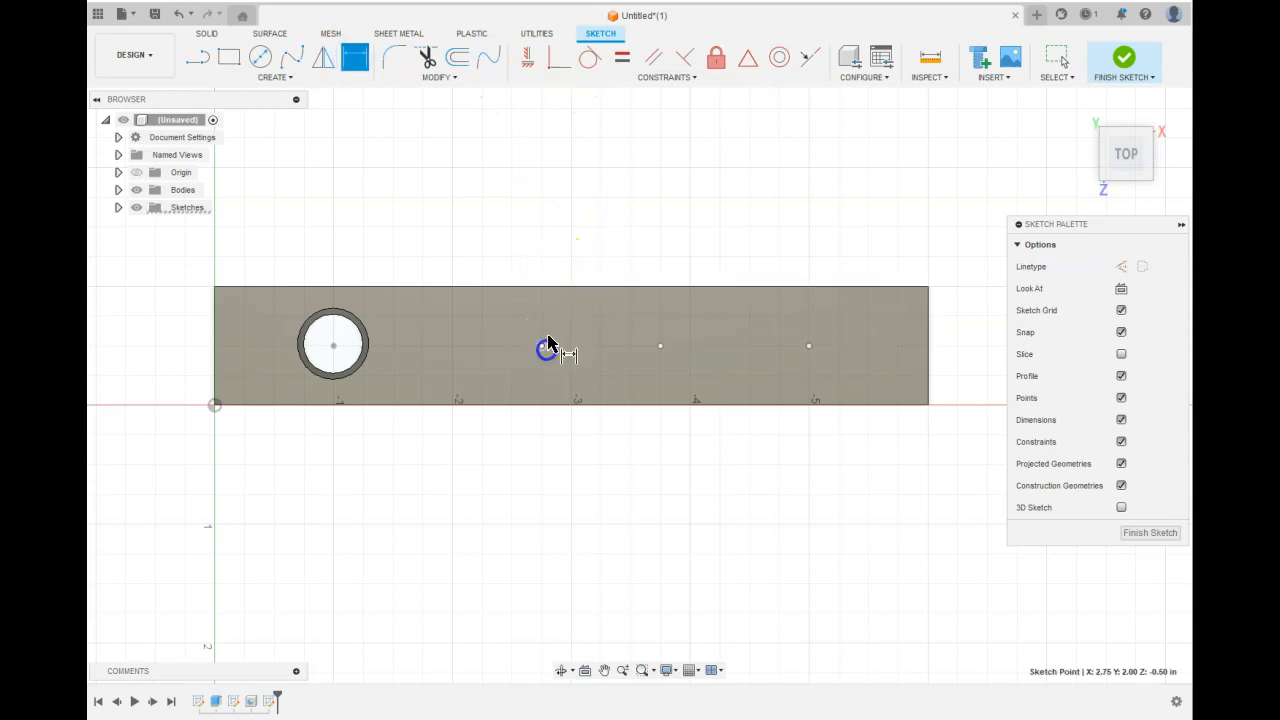
{"action": "left_click", "coordinate": [546, 288]}
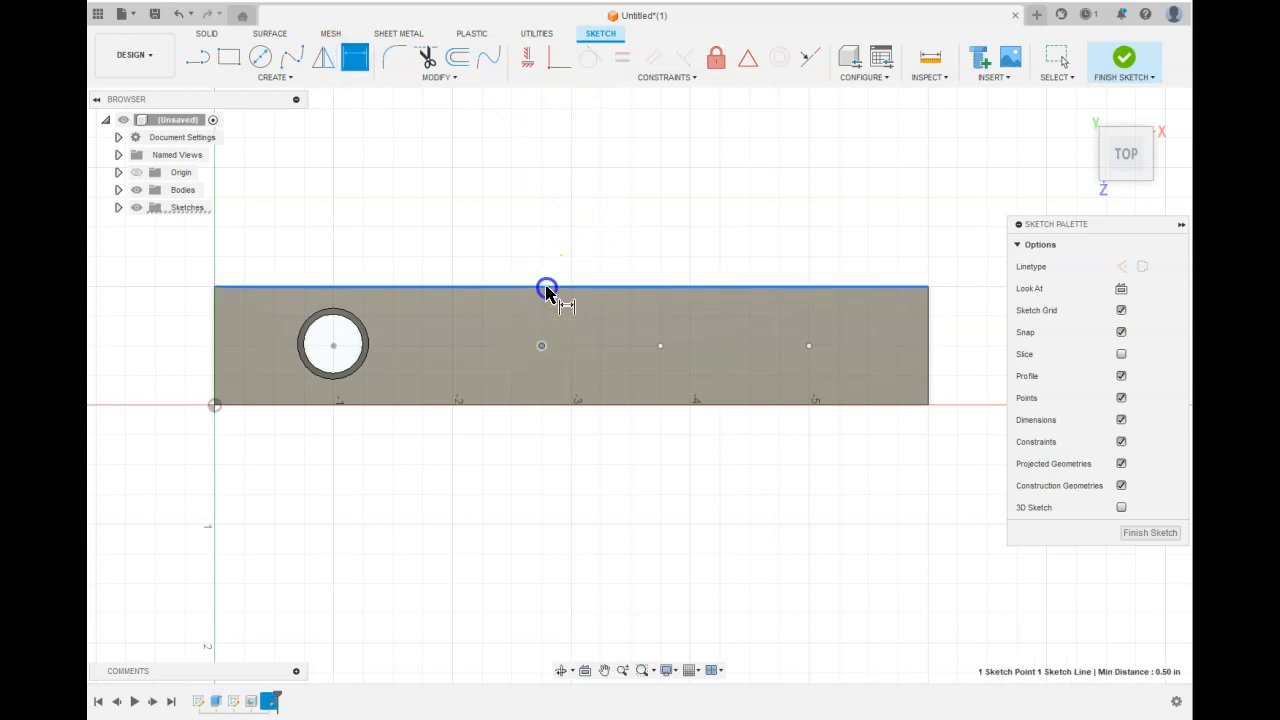
{"action": "left_click", "coordinate": [528, 257]}
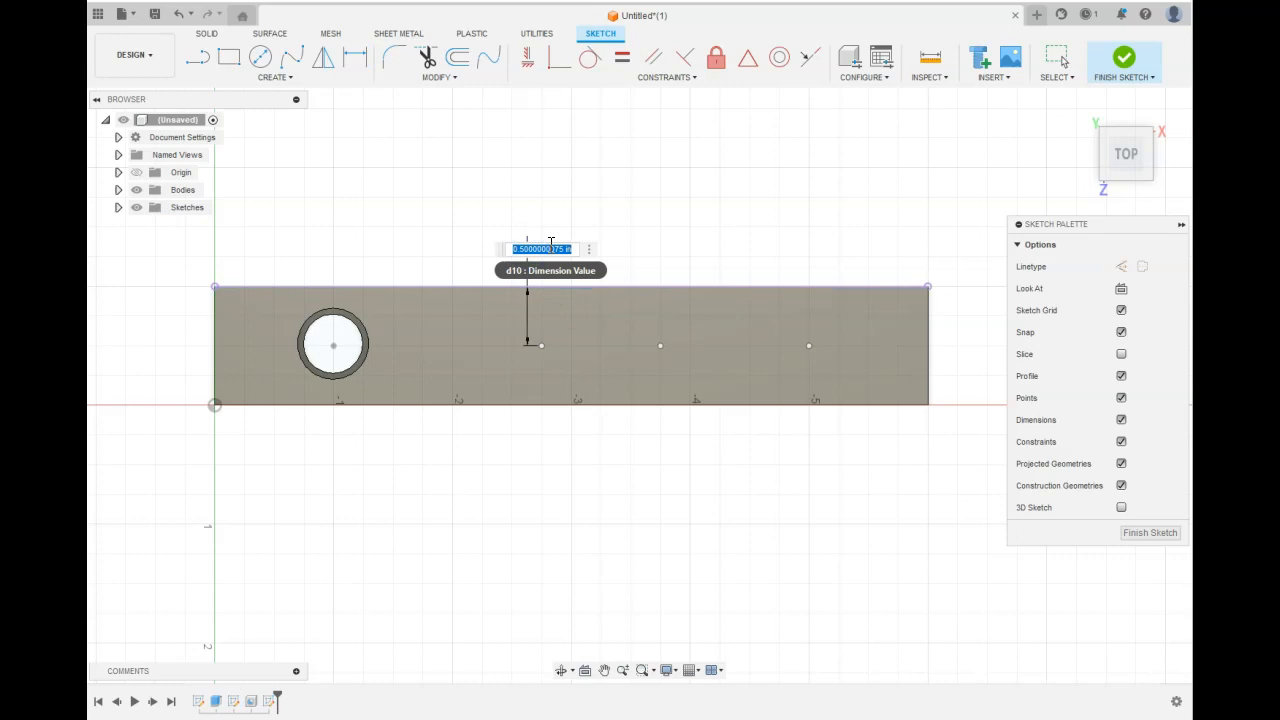
{"action": "type", "text": ".5"}
{"action": "key", "text": "Return"}
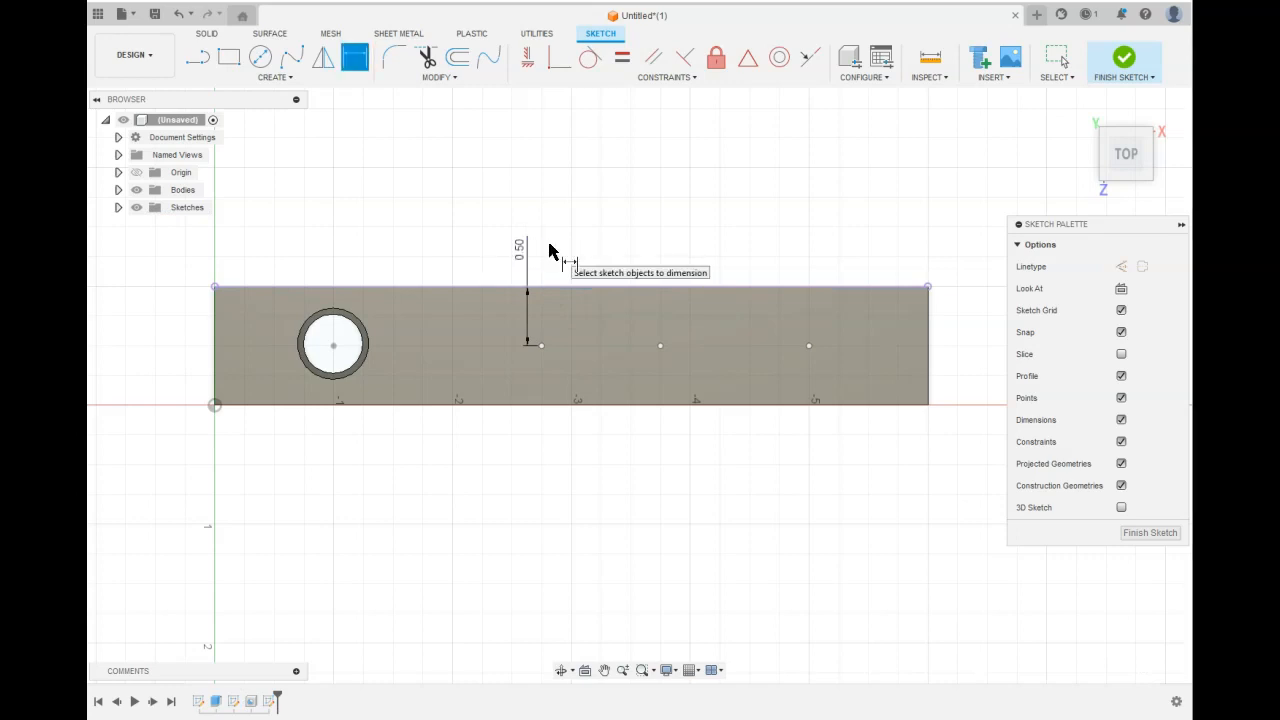
Dimension the second and third points 0.5 in from the same long edge.
{"action": "left_click", "coordinate": [662, 345]}
{"action": "left_click", "coordinate": [662, 291]}
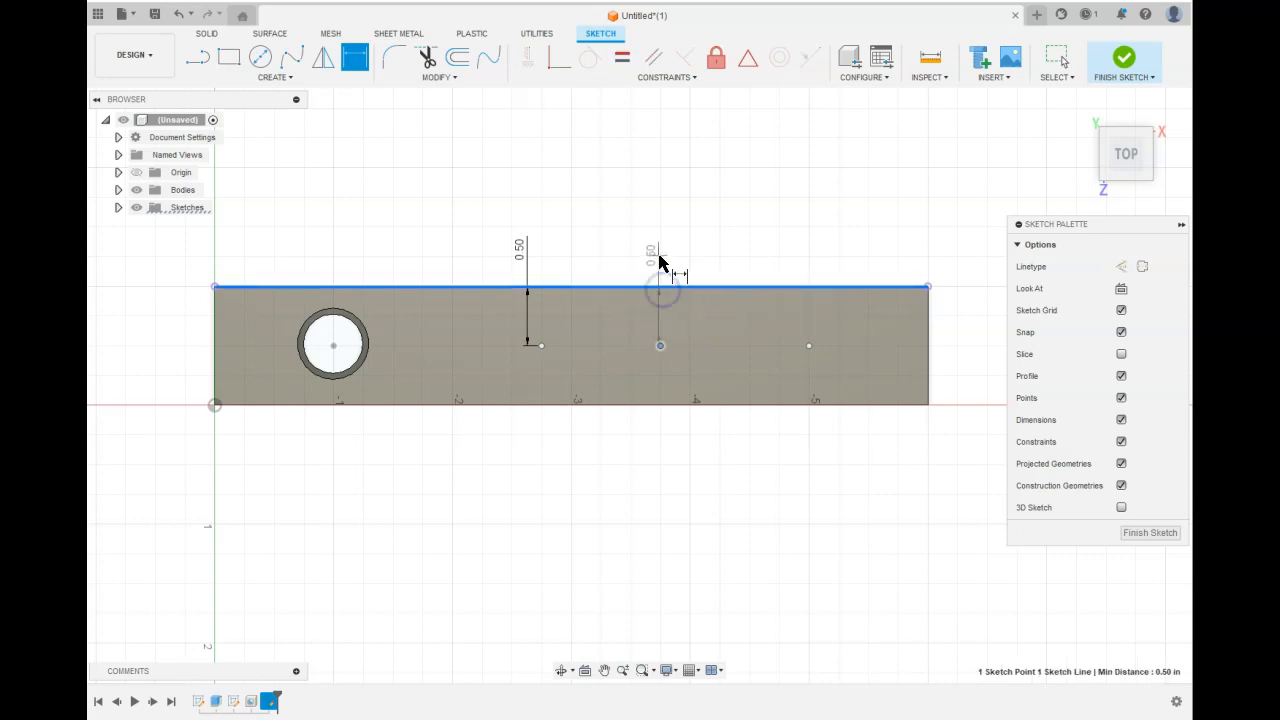
{"action": "left_click", "coordinate": [660, 256]}
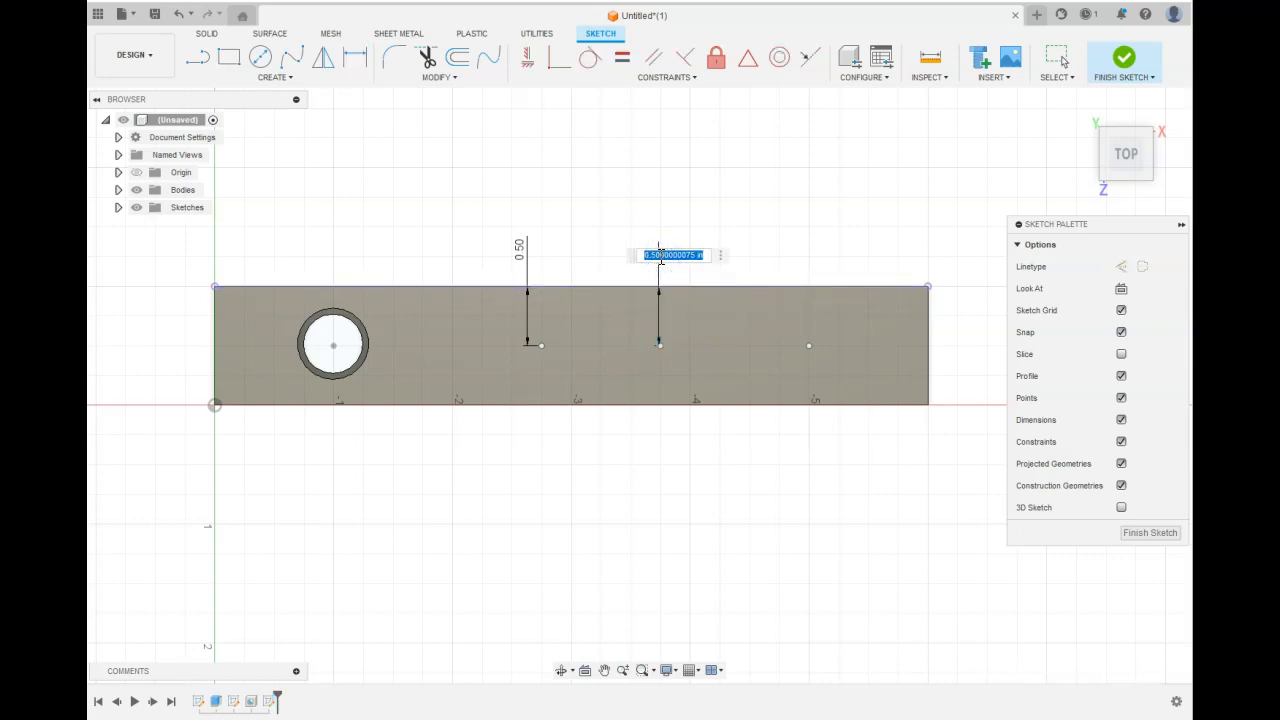
{"action": "key", "text": "Return"}
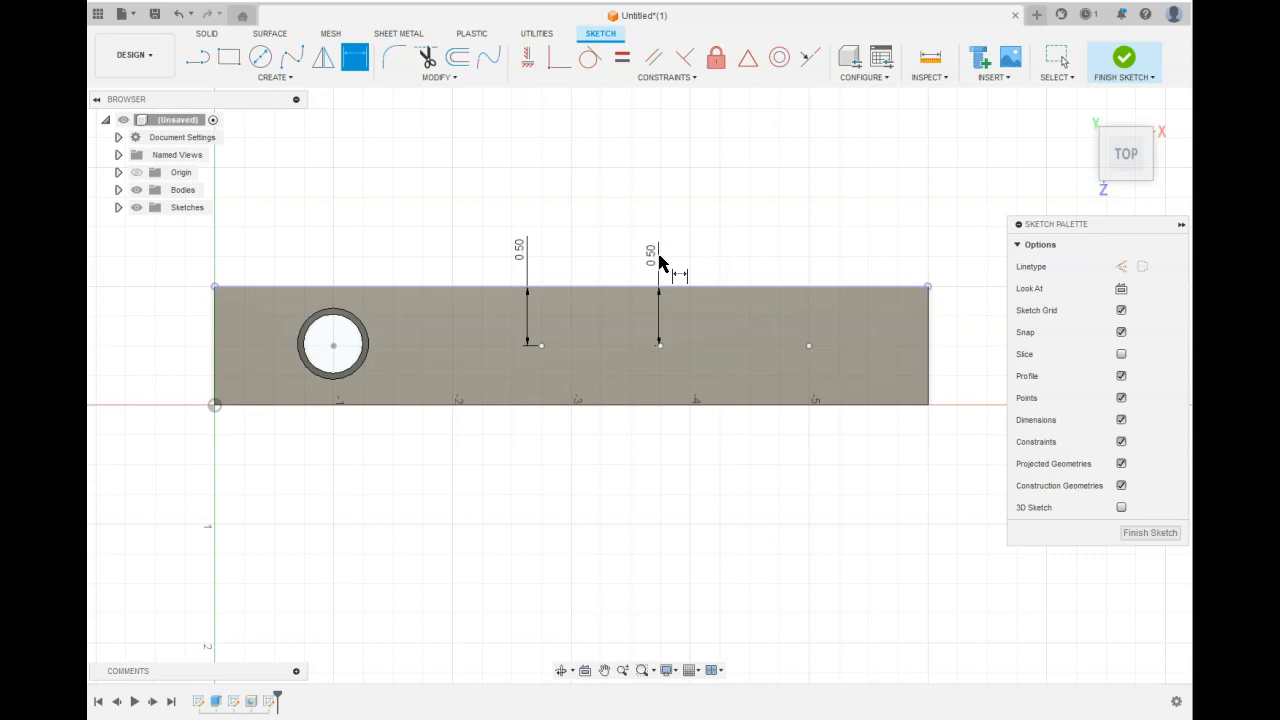
{"action": "left_click", "coordinate": [808, 345]}
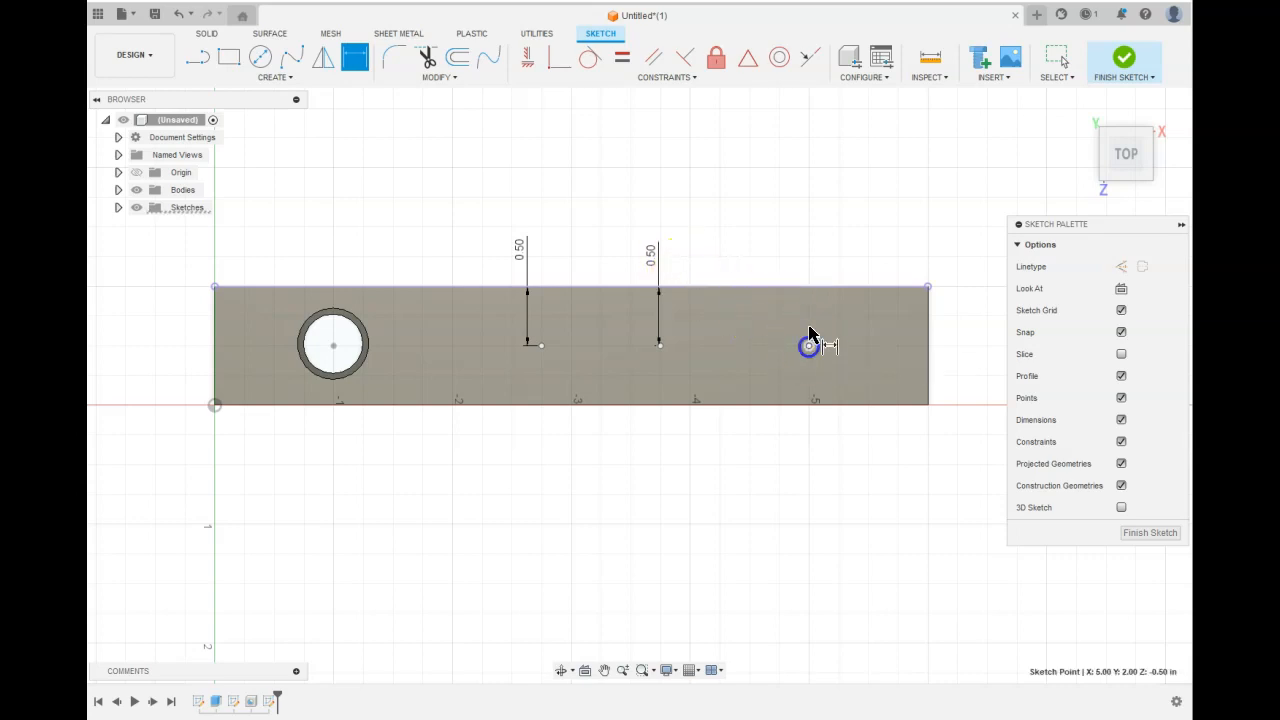
{"action": "left_click", "coordinate": [803, 288]}
{"action": "left_click", "coordinate": [770, 245]}
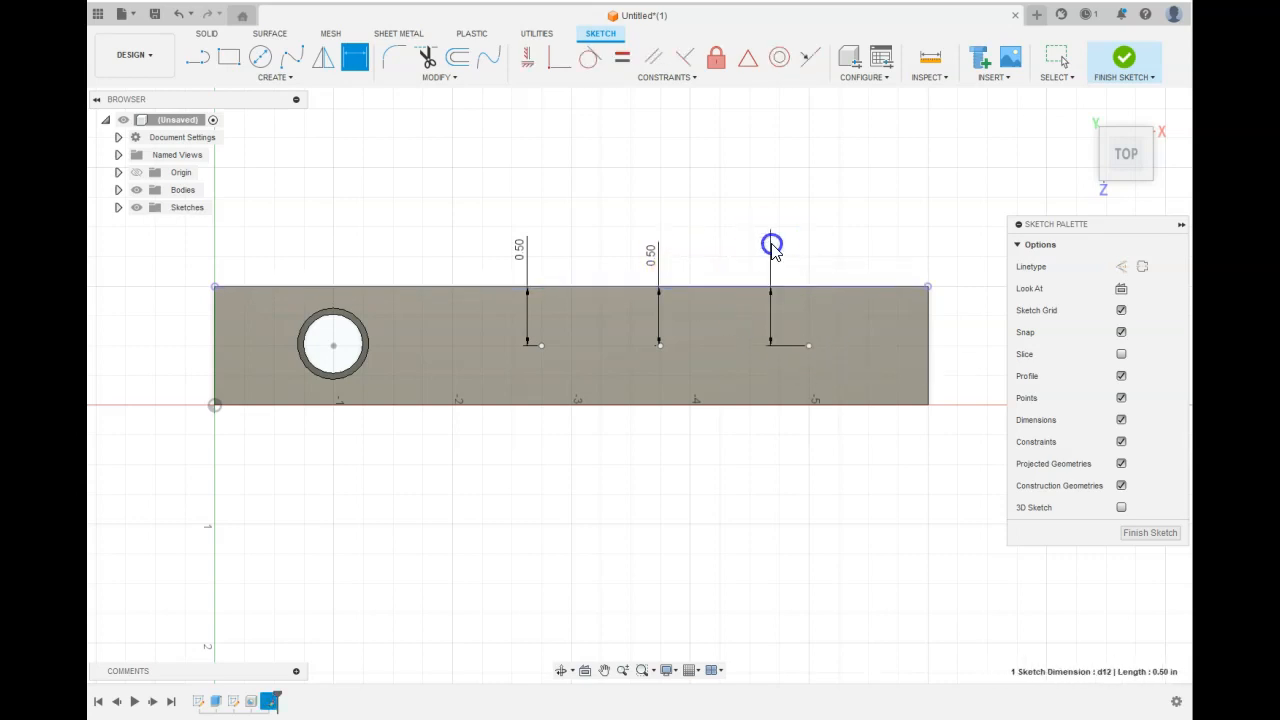
{"action": "key", "text": "Return"}
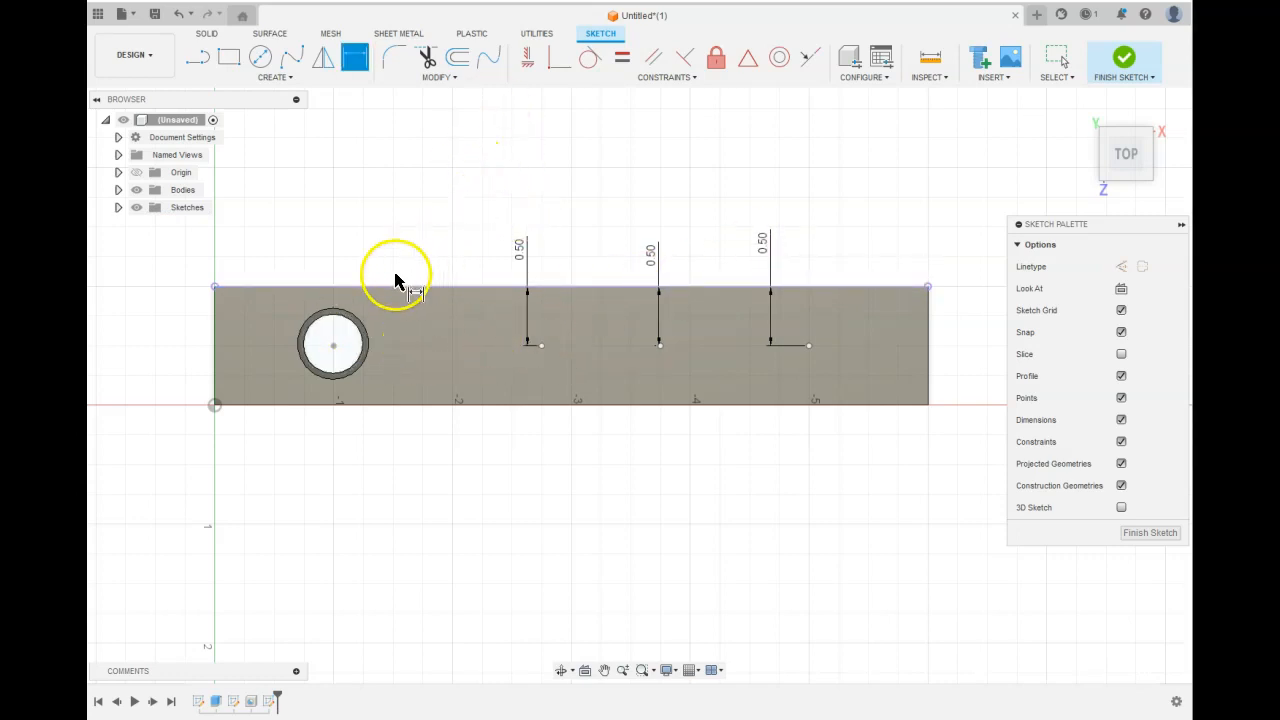
Dimension the first new point 1.25 in horizontally from the counterbored hole's centre.
{"action": "left_click", "coordinate": [334, 345]}
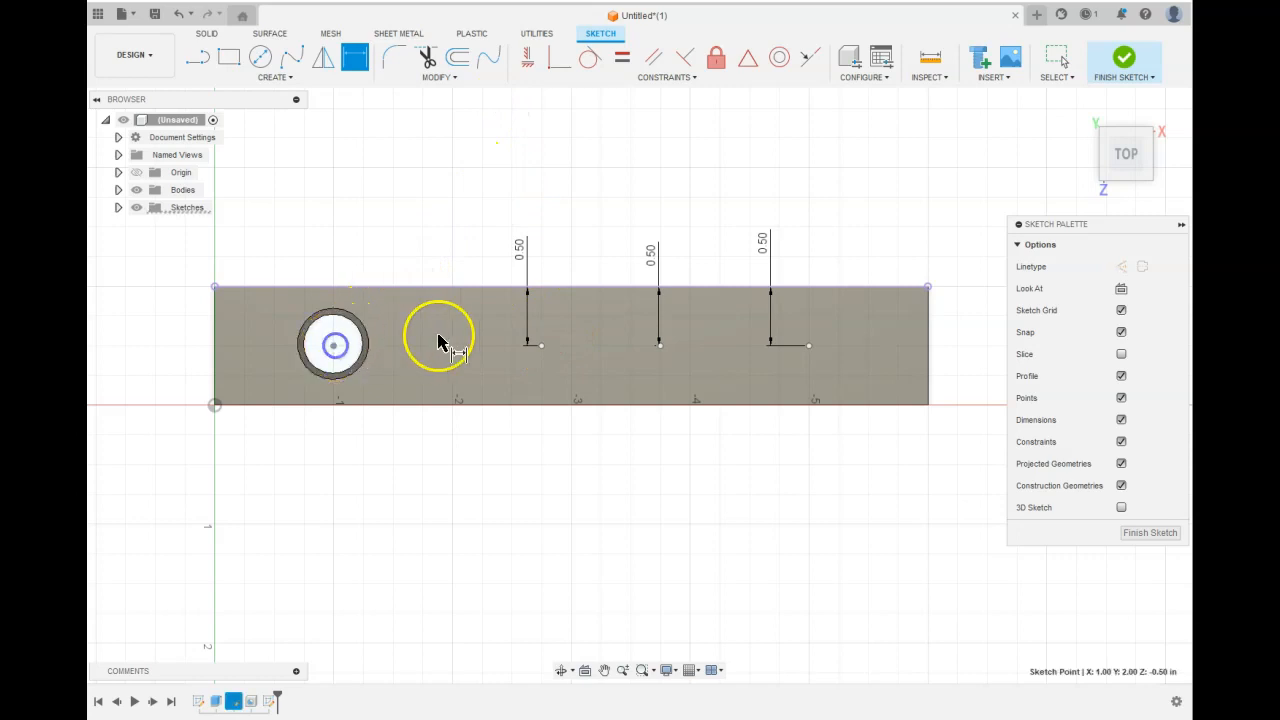
{"action": "left_click", "coordinate": [541, 345]}
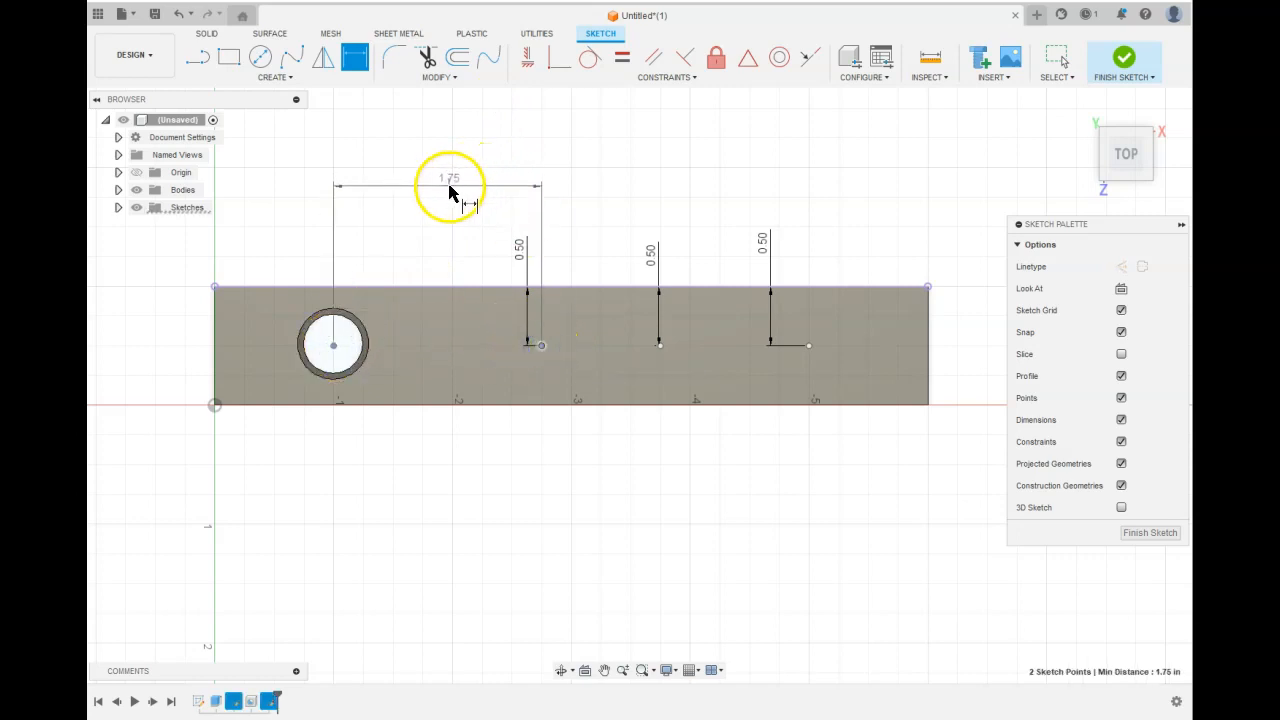
{"action": "left_click", "coordinate": [449, 188]}
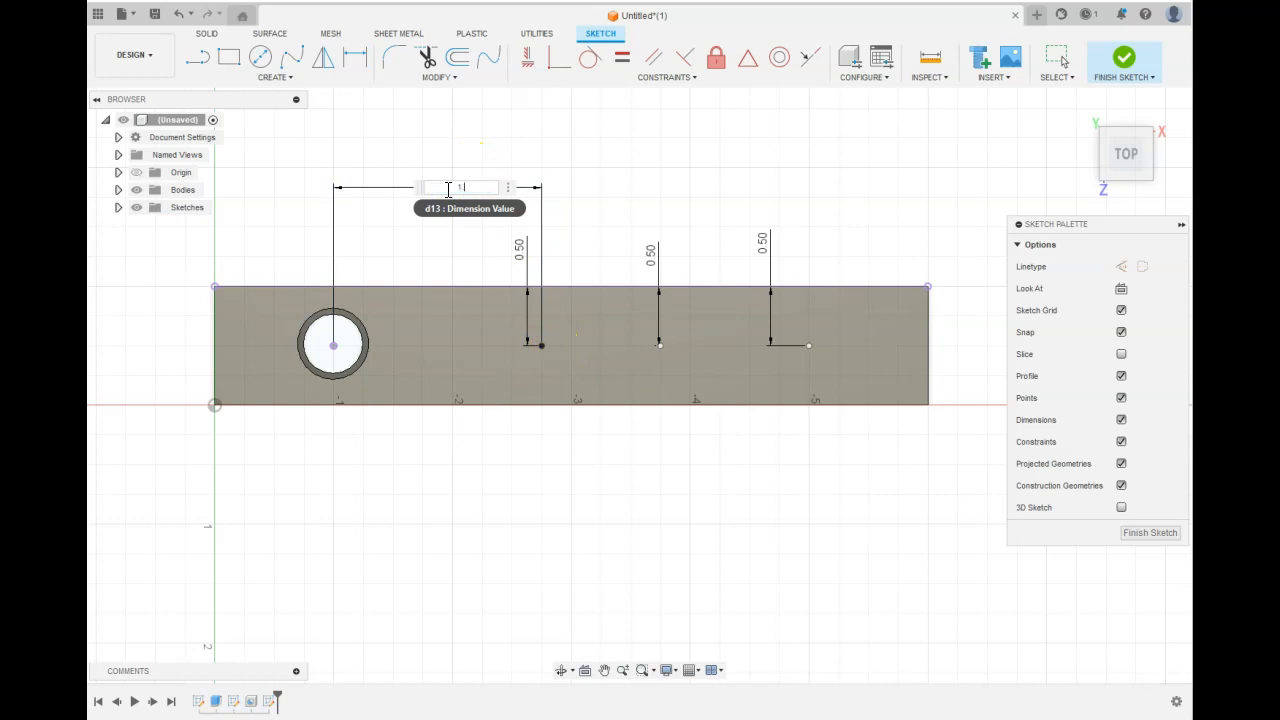
{"action": "type", "text": "1.25"}
{"action": "key", "text": "Return"}
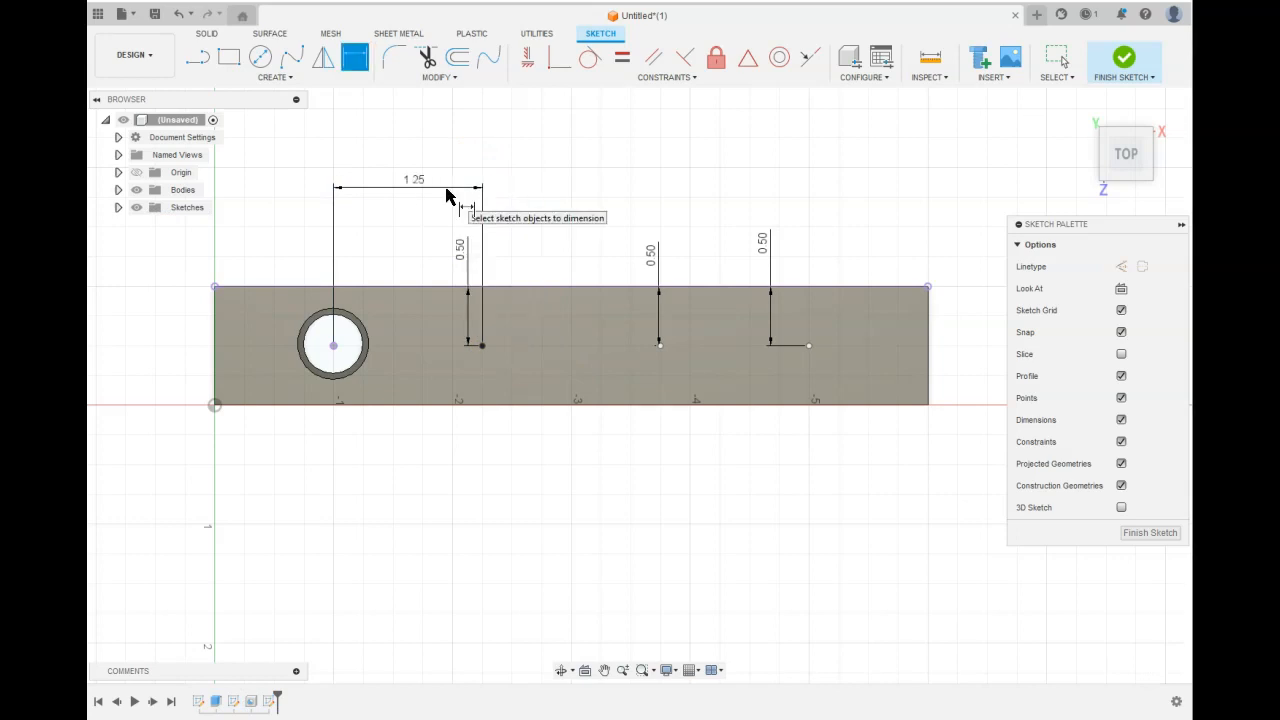
Set 1.25 in horizontal spacings between the first and second, and the second and third points.
{"action": "left_click", "coordinate": [660, 346]}
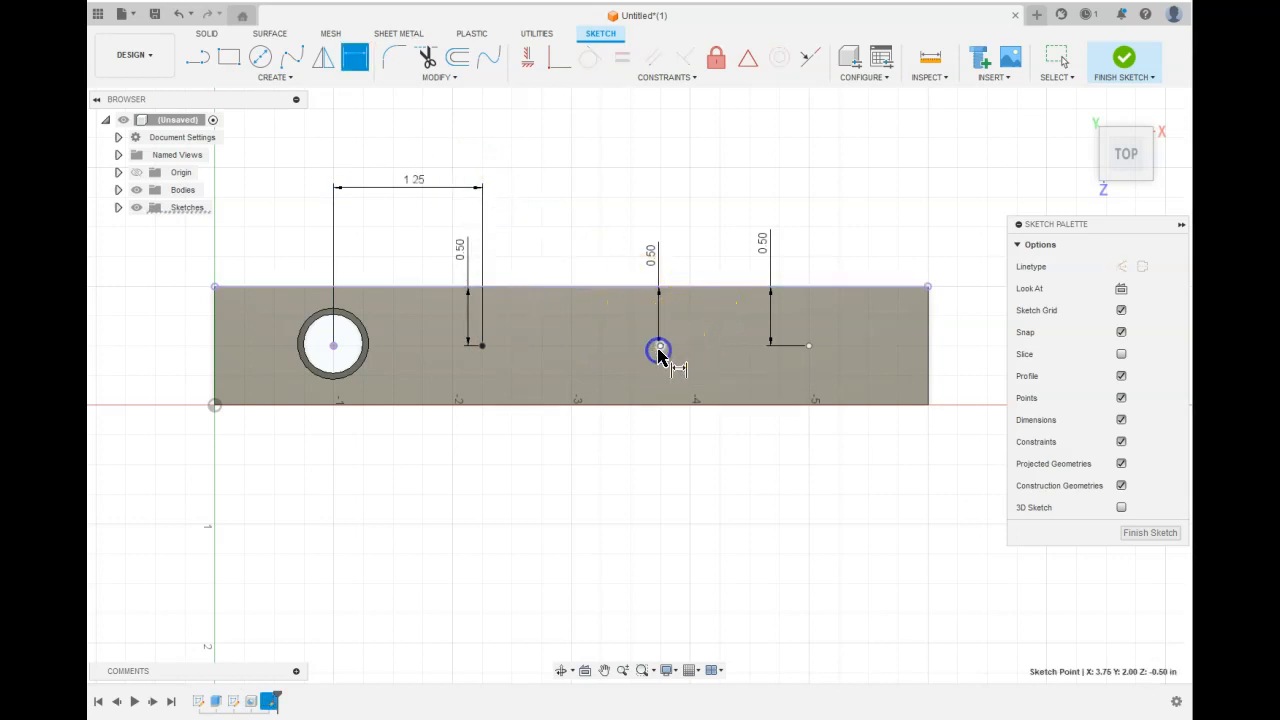
{"action": "left_click", "coordinate": [483, 346]}
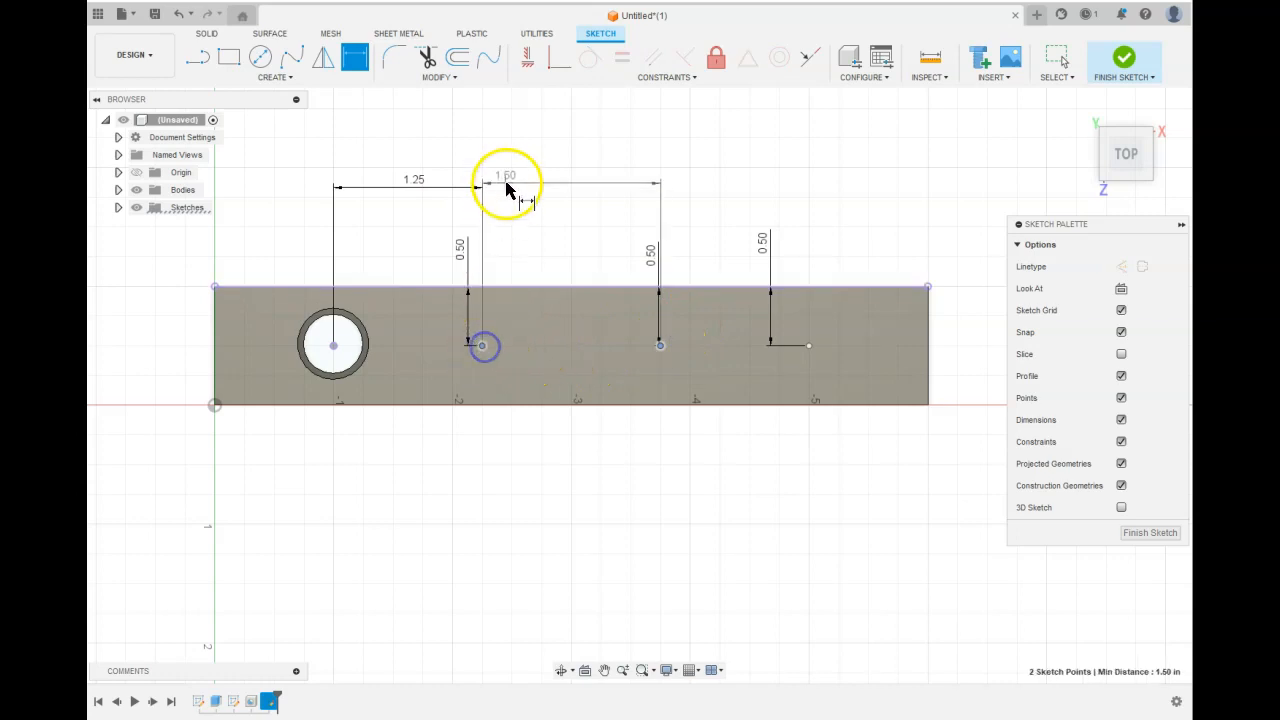
{"action": "left_click", "coordinate": [555, 190]}
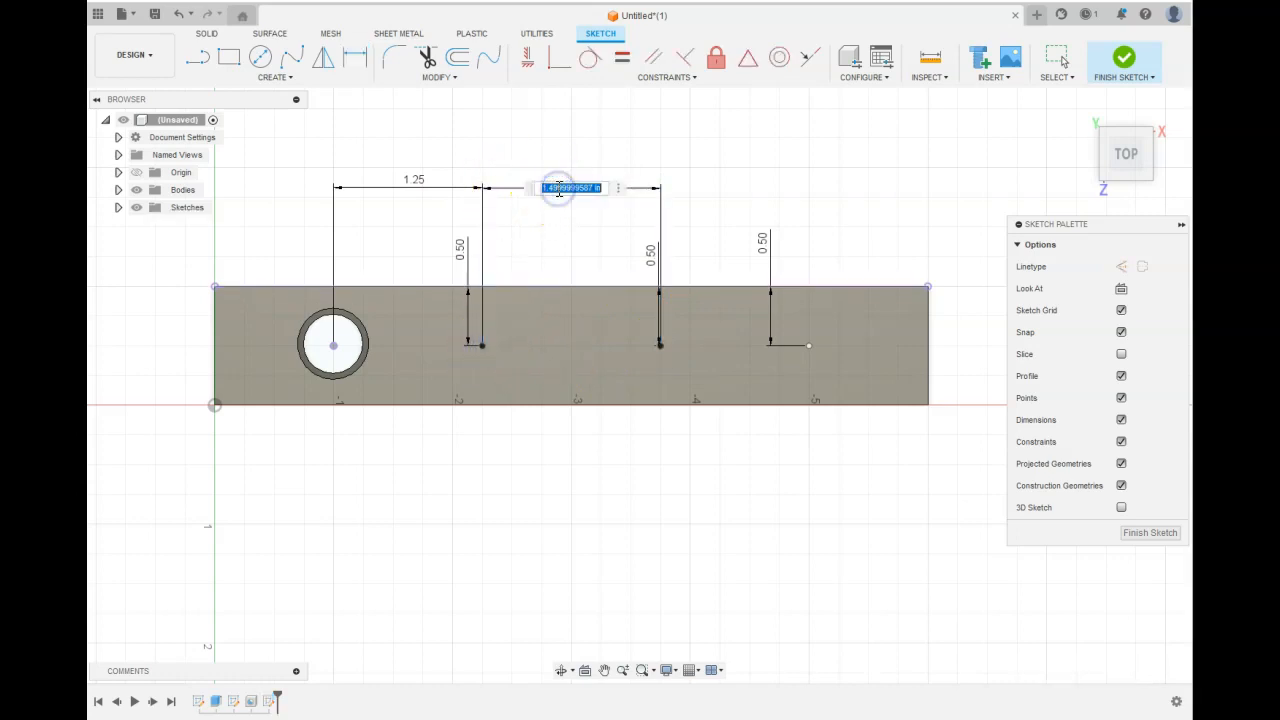
{"action": "type", "text": "1.25"}
{"action": "key", "text": "Return"}
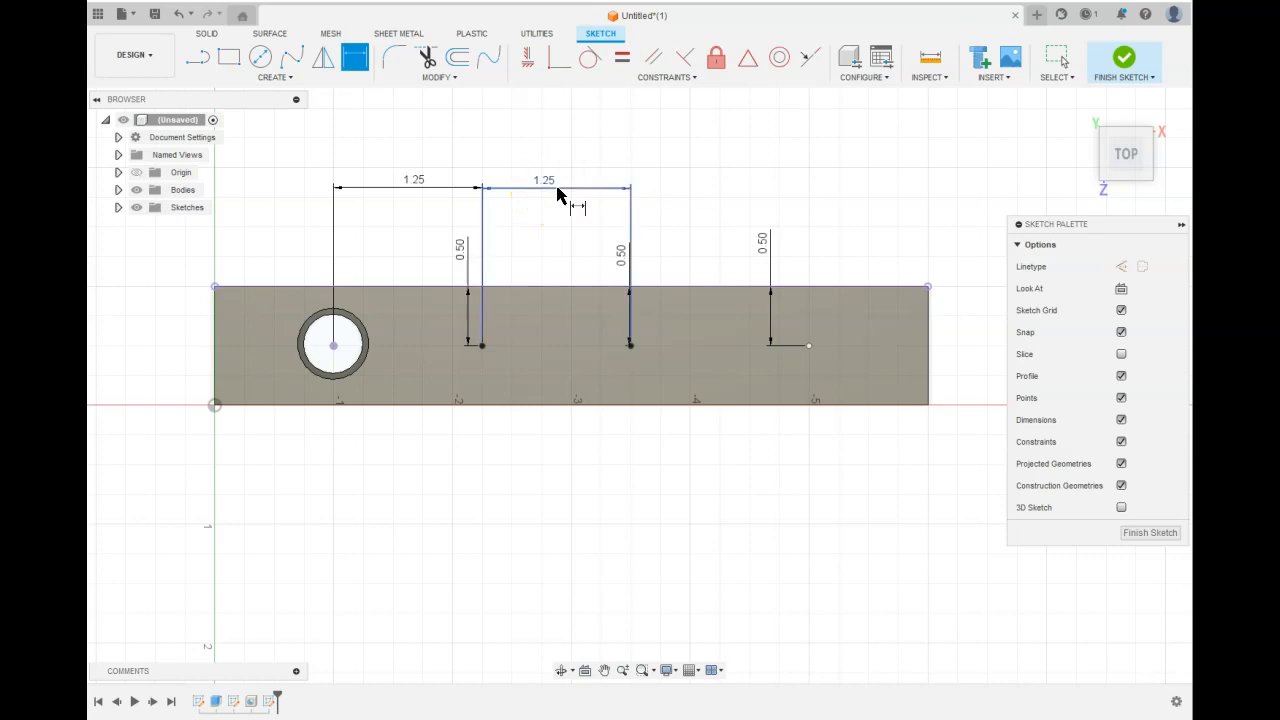
{"action": "left_click", "coordinate": [808, 346]}
{"action": "left_click", "coordinate": [631, 346]}
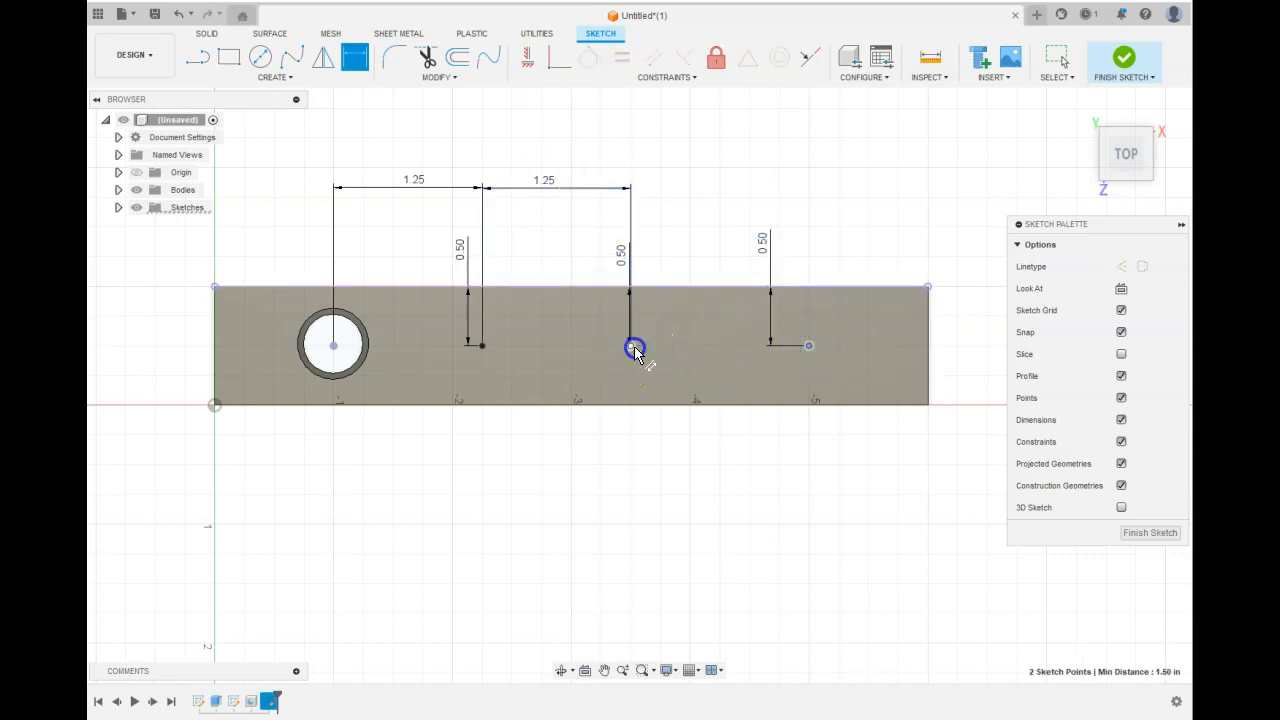
{"action": "left_click", "coordinate": [686, 190]}
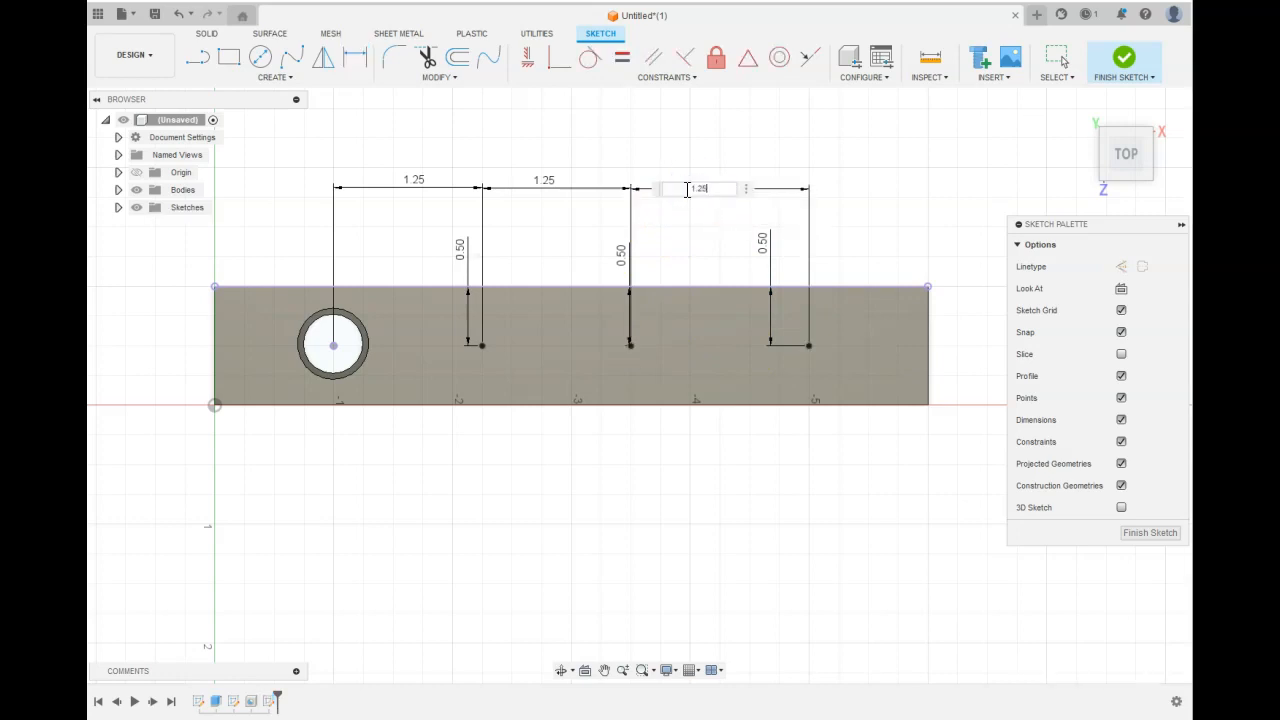
{"action": "key", "text": "Return"}
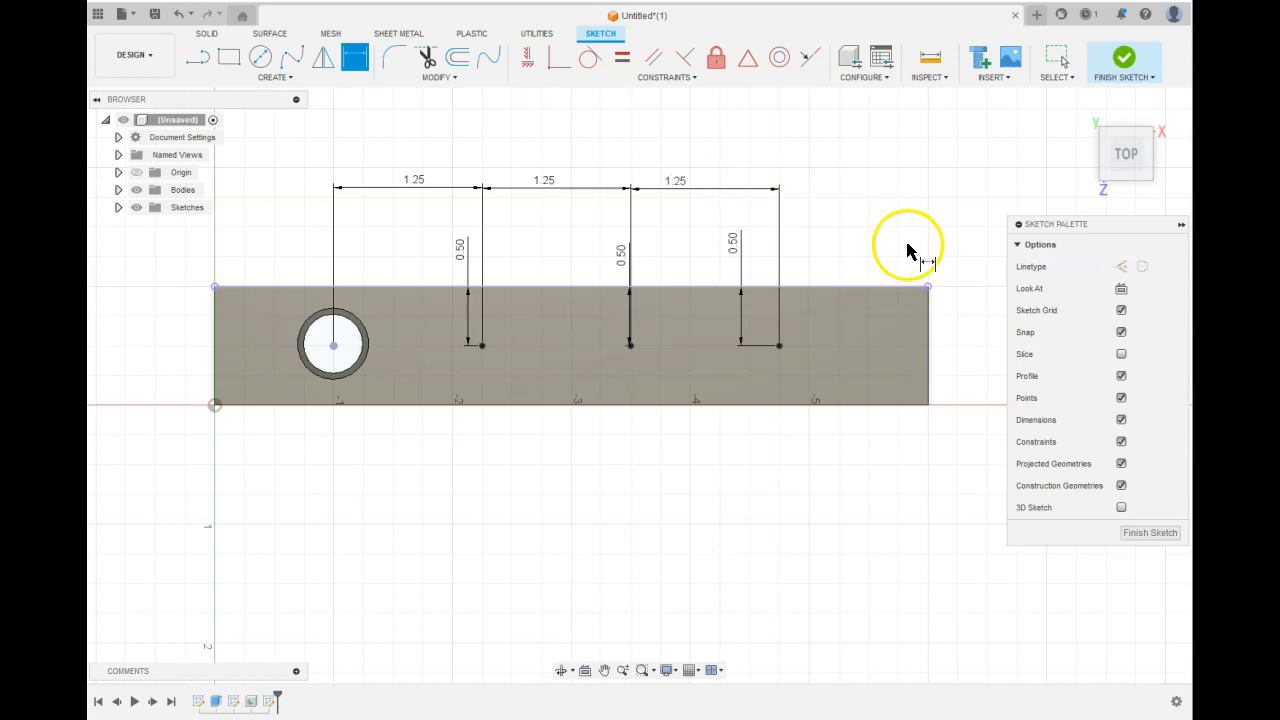
Finish the sketch and drill a simple 2 in deep, 0.50 in diameter hole at the second point.
{"action": "left_click", "coordinate": [1123, 58]}
{"action": "left_click", "coordinate": [915, 163]}
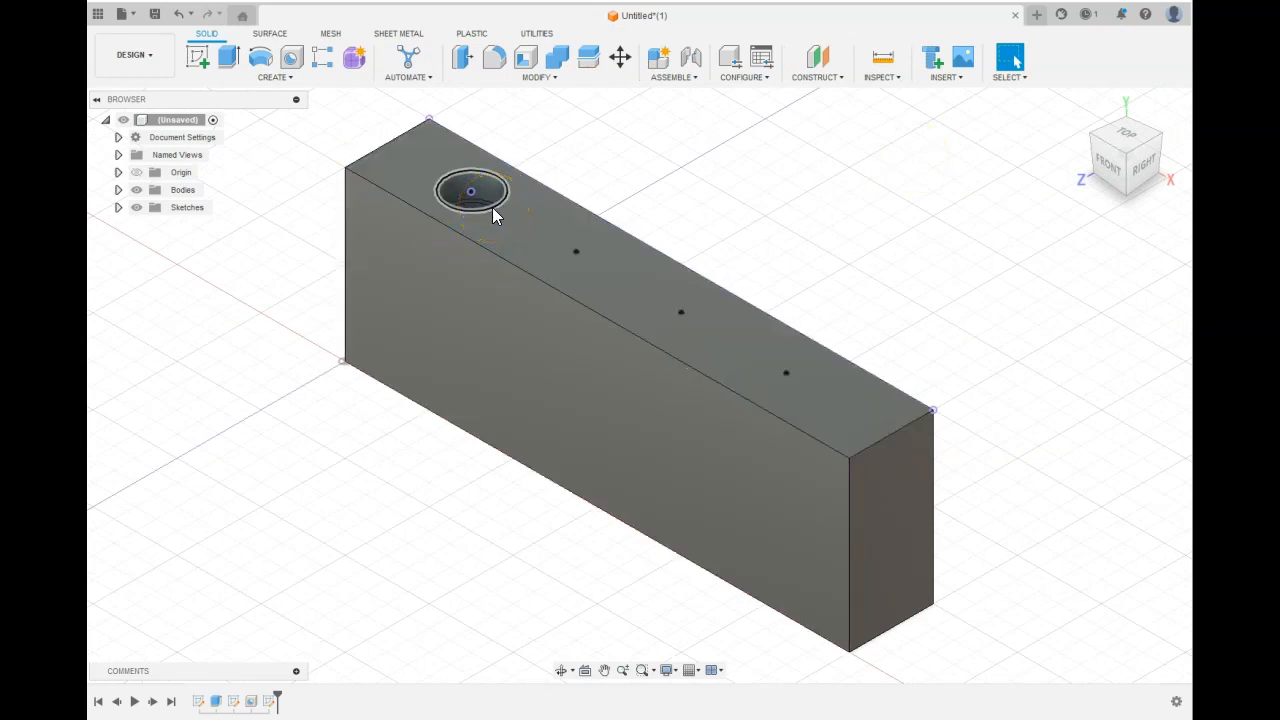
{"action": "left_click", "coordinate": [536, 232]}
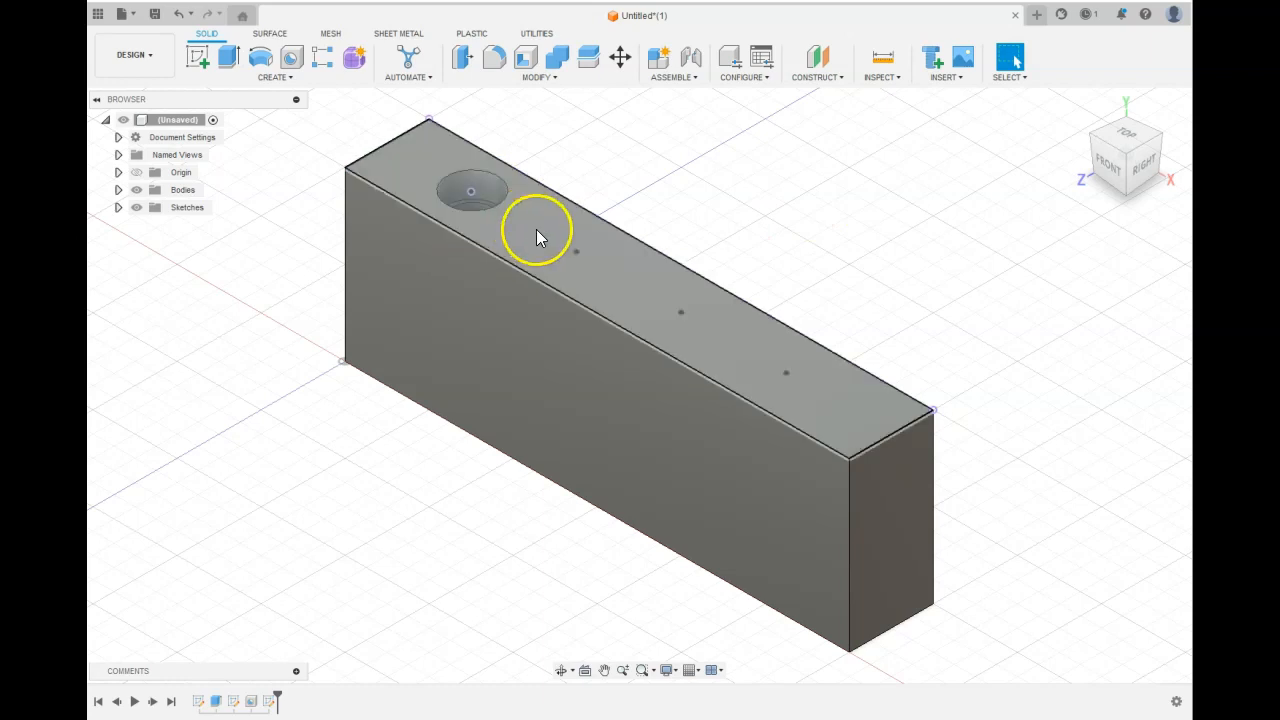
{"action": "left_click", "coordinate": [293, 56]}
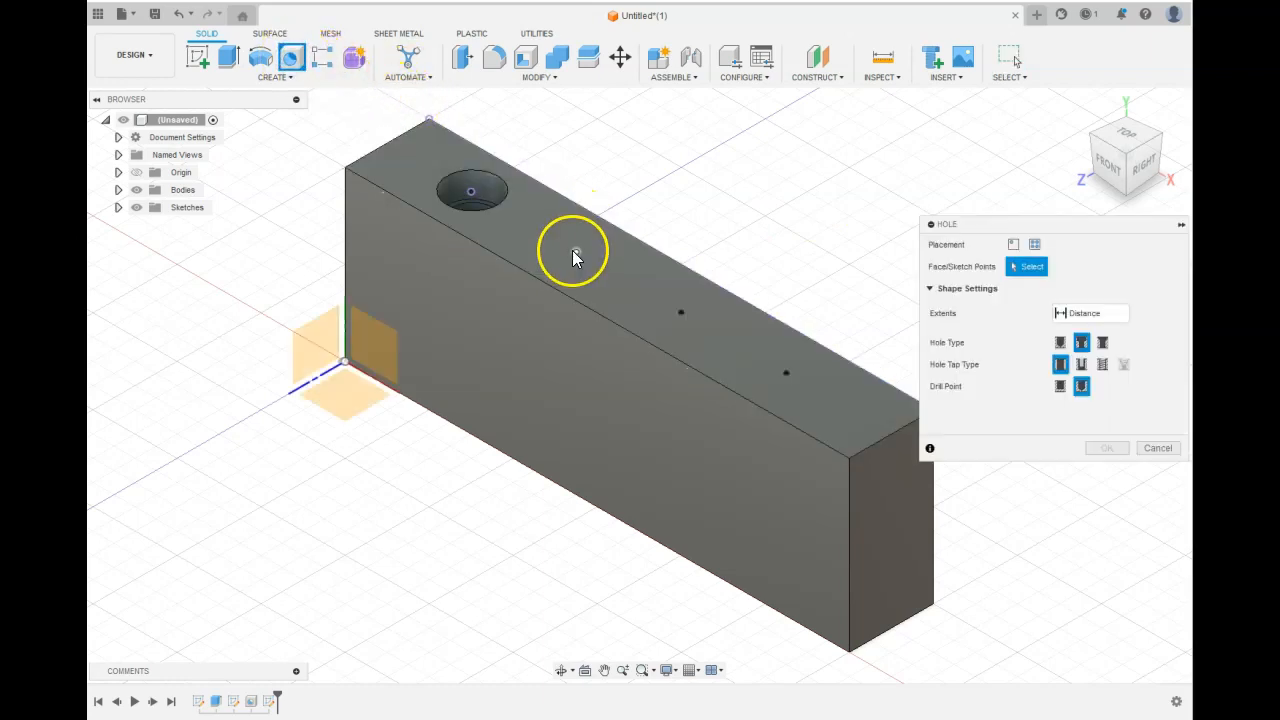
{"action": "left_click", "coordinate": [576, 252]}
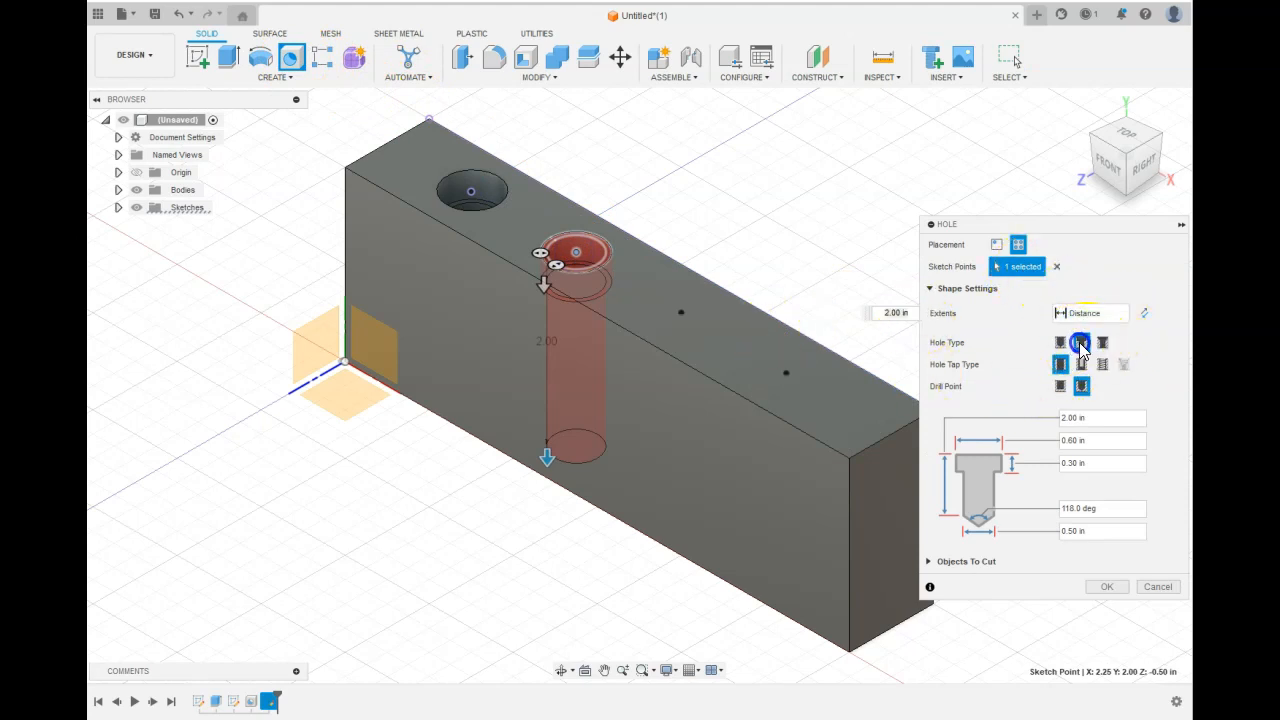
{"action": "left_click", "coordinate": [1061, 342]}
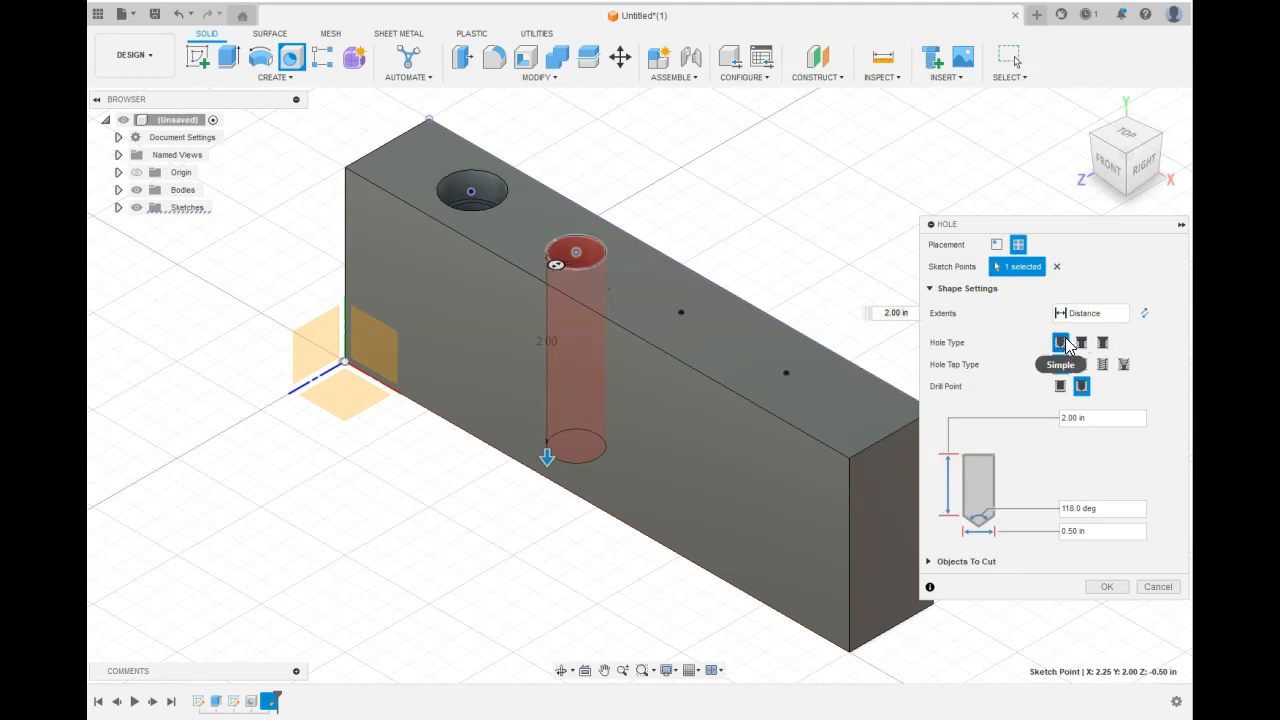
{"action": "left_click", "coordinate": [1107, 586]}
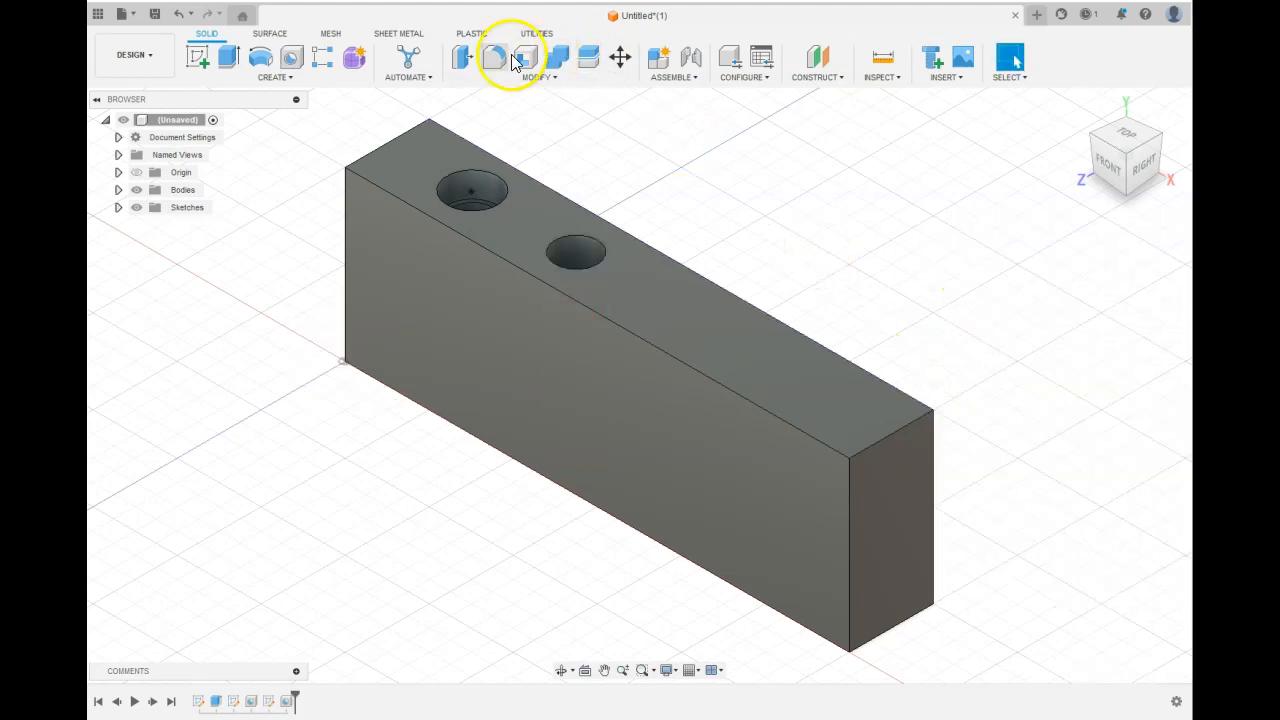
Expand the sketches in the browser and make the points sketch visible again.
{"action": "left_click", "coordinate": [118, 207]}
{"action": "left_click", "coordinate": [155, 261]}
{"action": "left_click", "coordinate": [150, 260]}
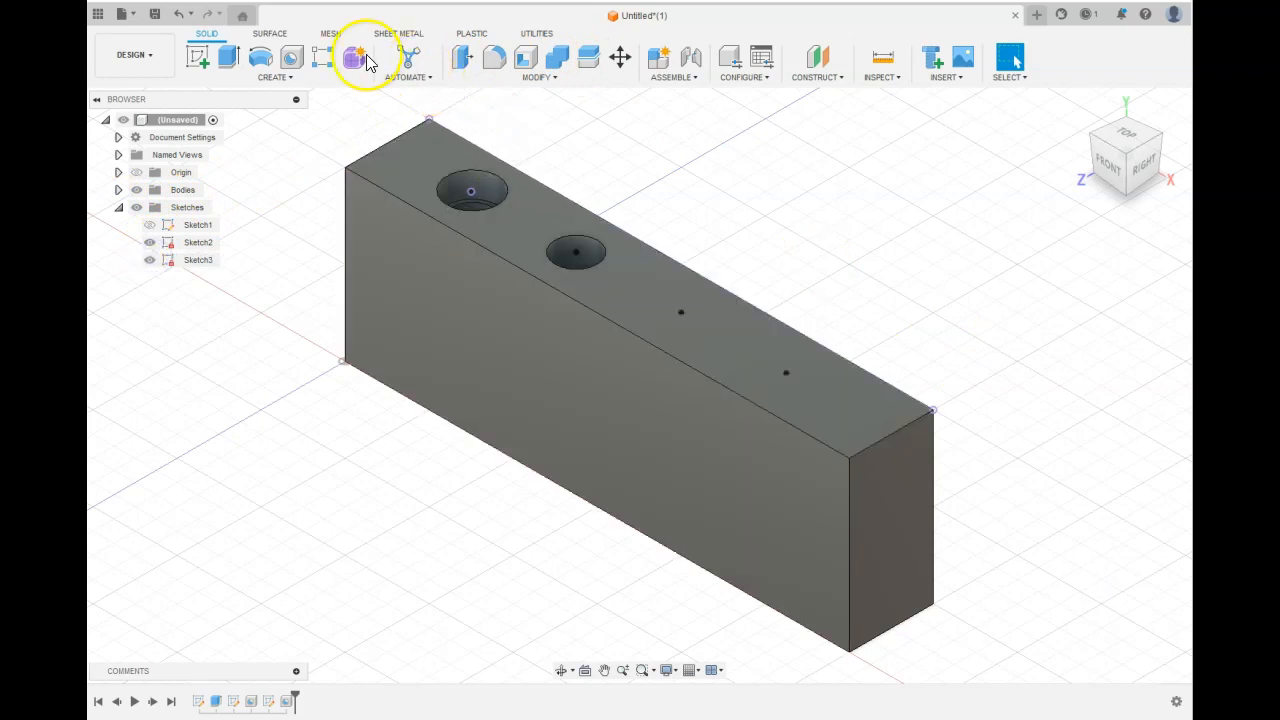
Drill a countersunk hole at the third point, 1 in deep with a 0.4 in diameter.
{"action": "left_click", "coordinate": [289, 62]}
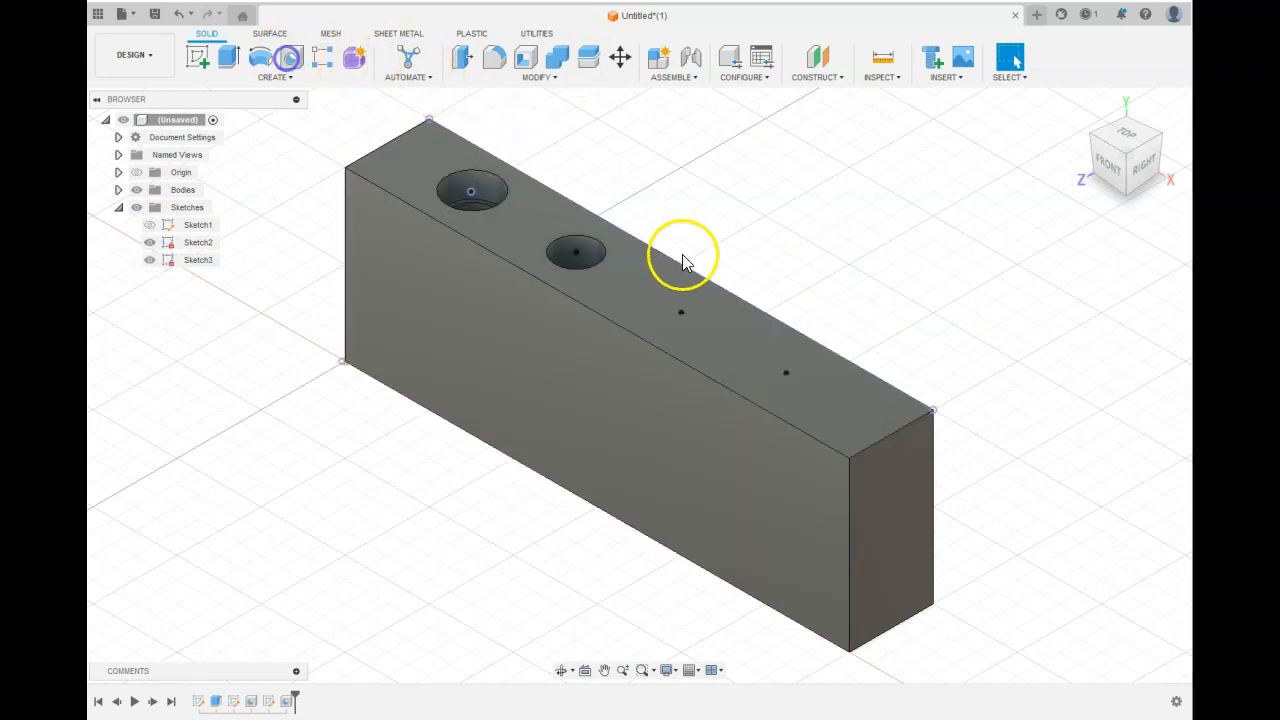
{"action": "left_click", "coordinate": [683, 312]}
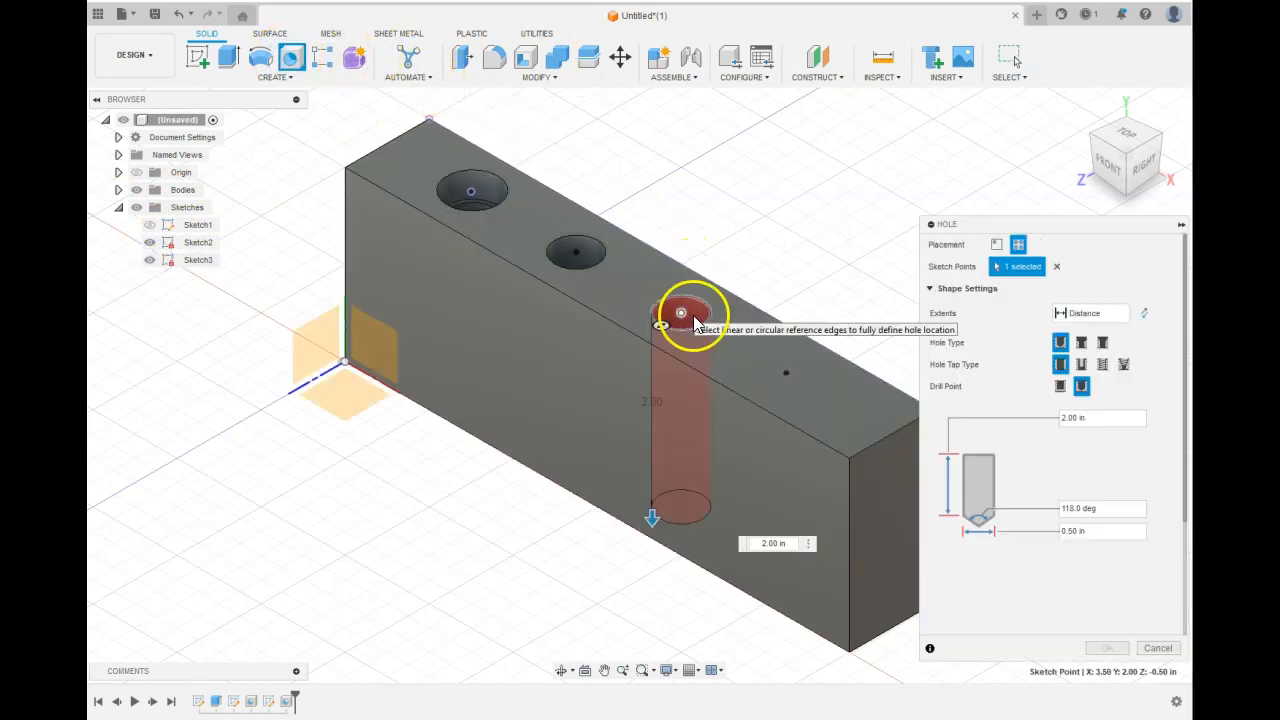
{"action": "left_click", "coordinate": [1102, 343]}
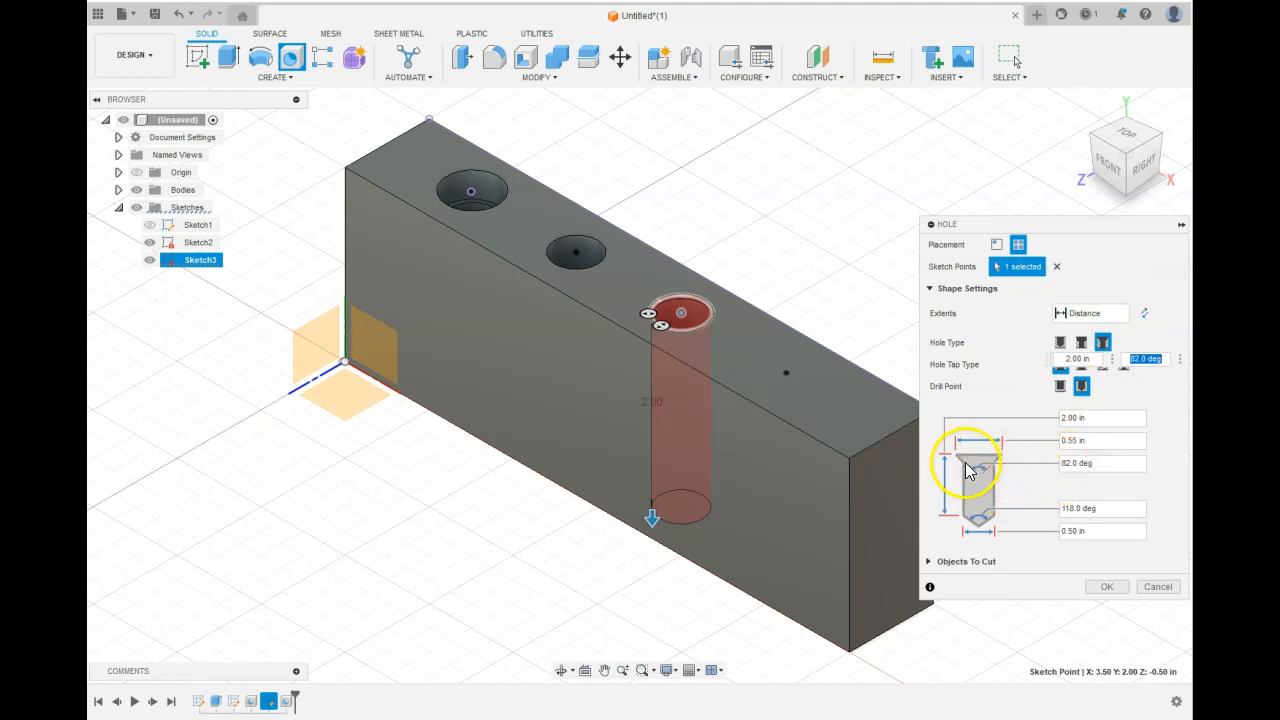
{"action": "left_click", "coordinate": [1079, 419]}
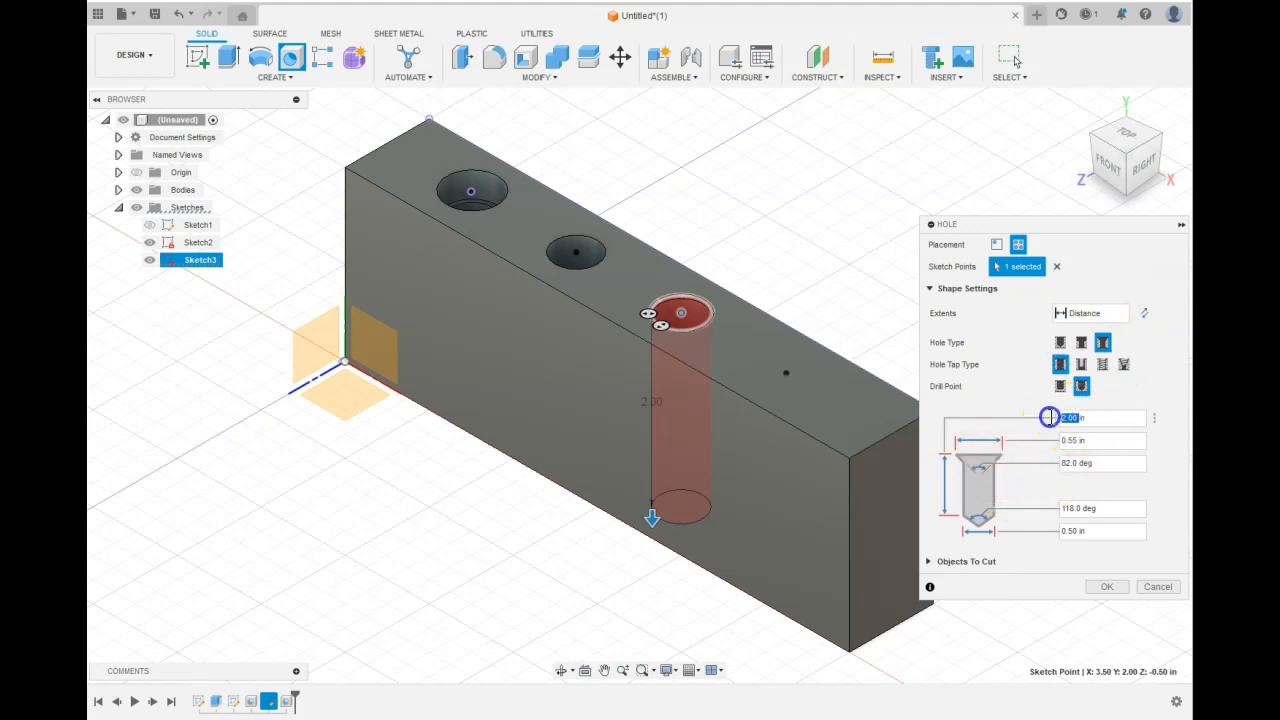
{"action": "type", "text": "1"}
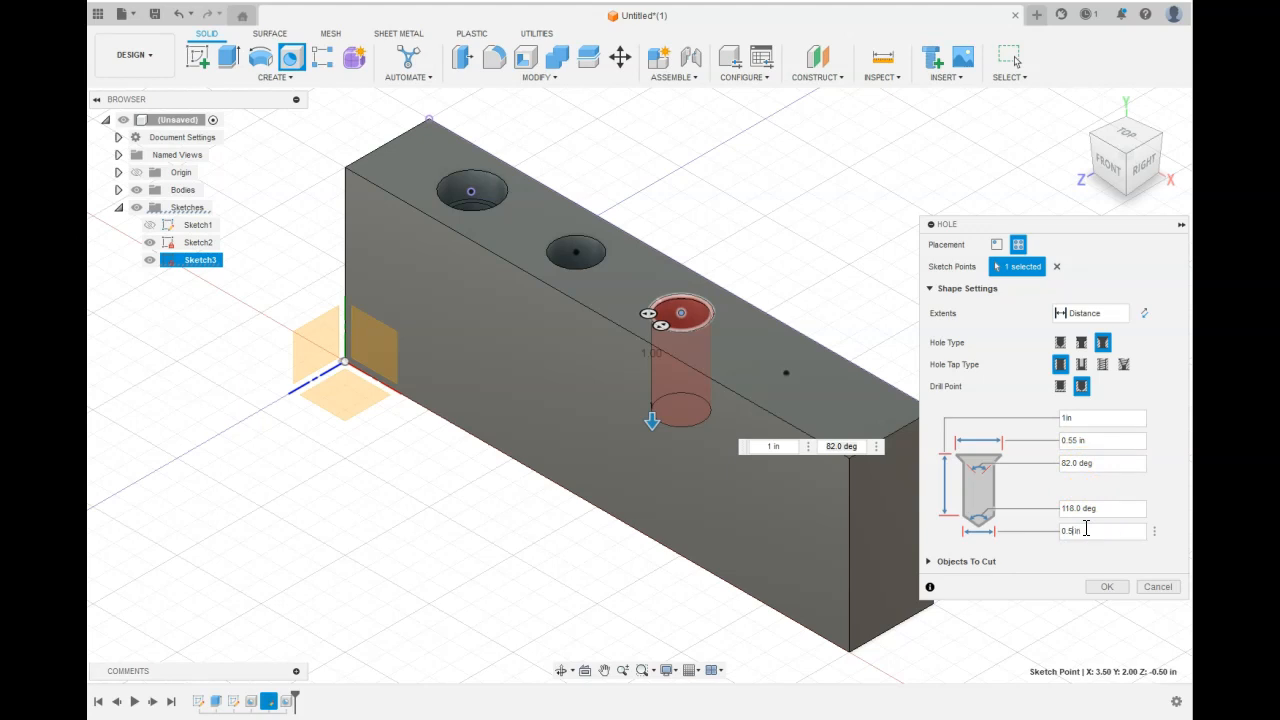
{"action": "key", "text": "BackSpace"}
{"action": "key", "text": "BackSpace"}
{"action": "type", "text": ".4"}
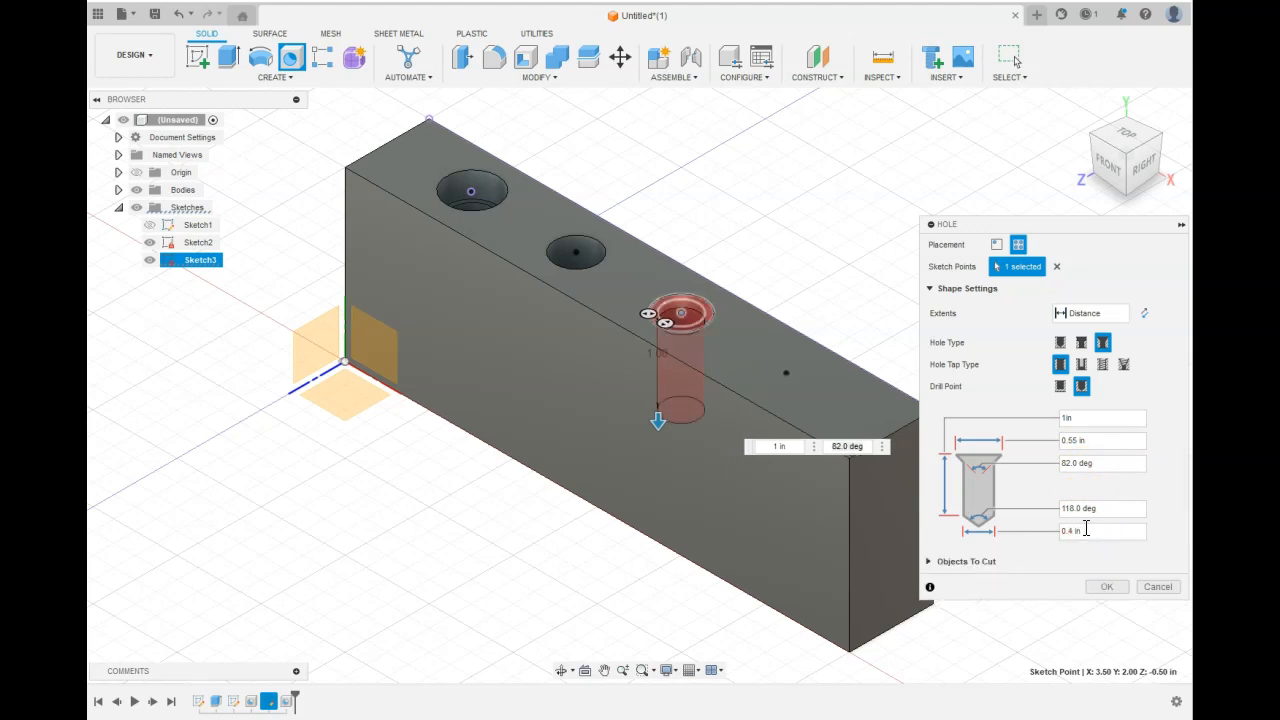
{"action": "left_click", "coordinate": [1104, 587]}
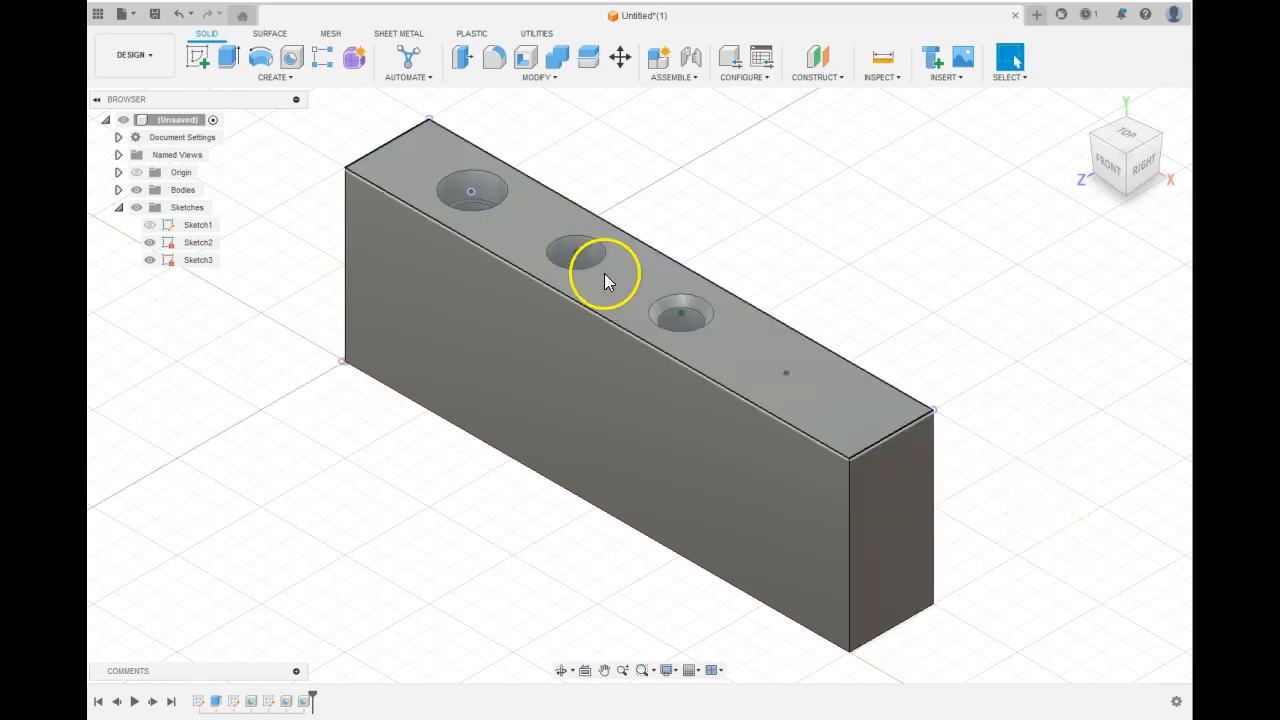
Drill a counterbored hole through all at the fourth point.
{"action": "left_click_drag", "start_coordinate": [1100, 148], "coordinate": [1032, 175]}
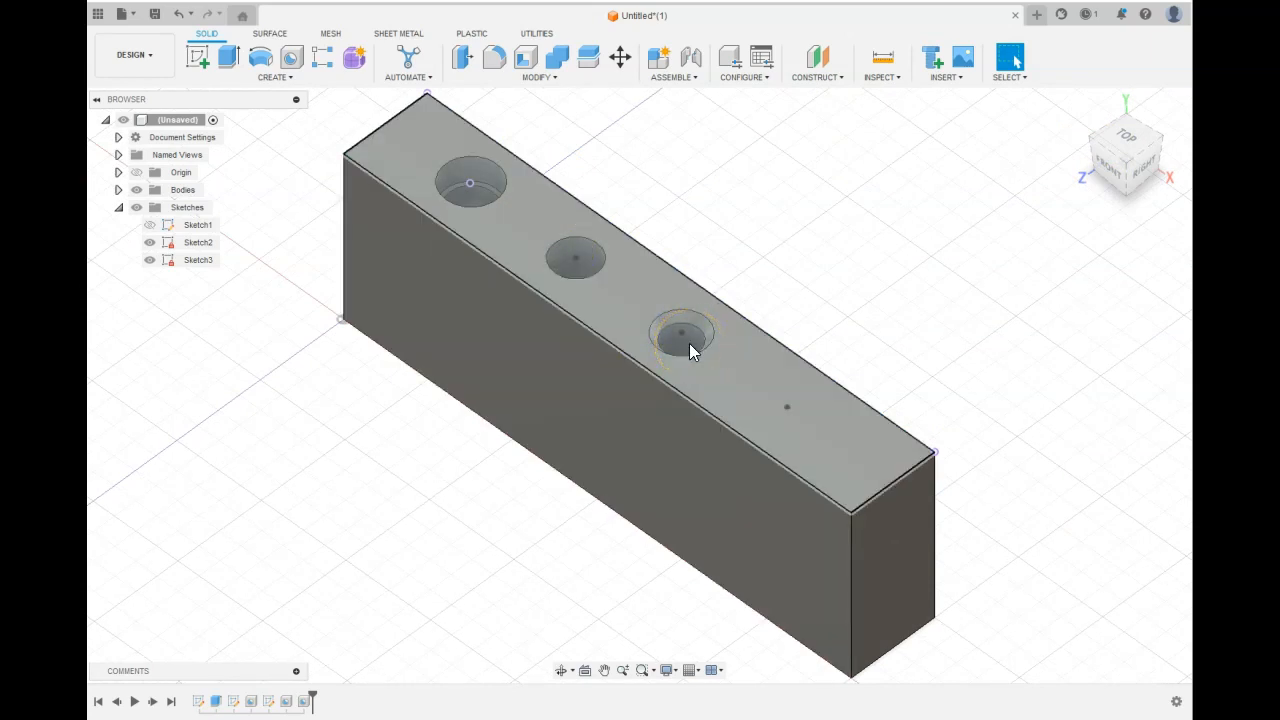
{"action": "left_click", "coordinate": [689, 343]}
{"action": "left_click", "coordinate": [763, 208]}
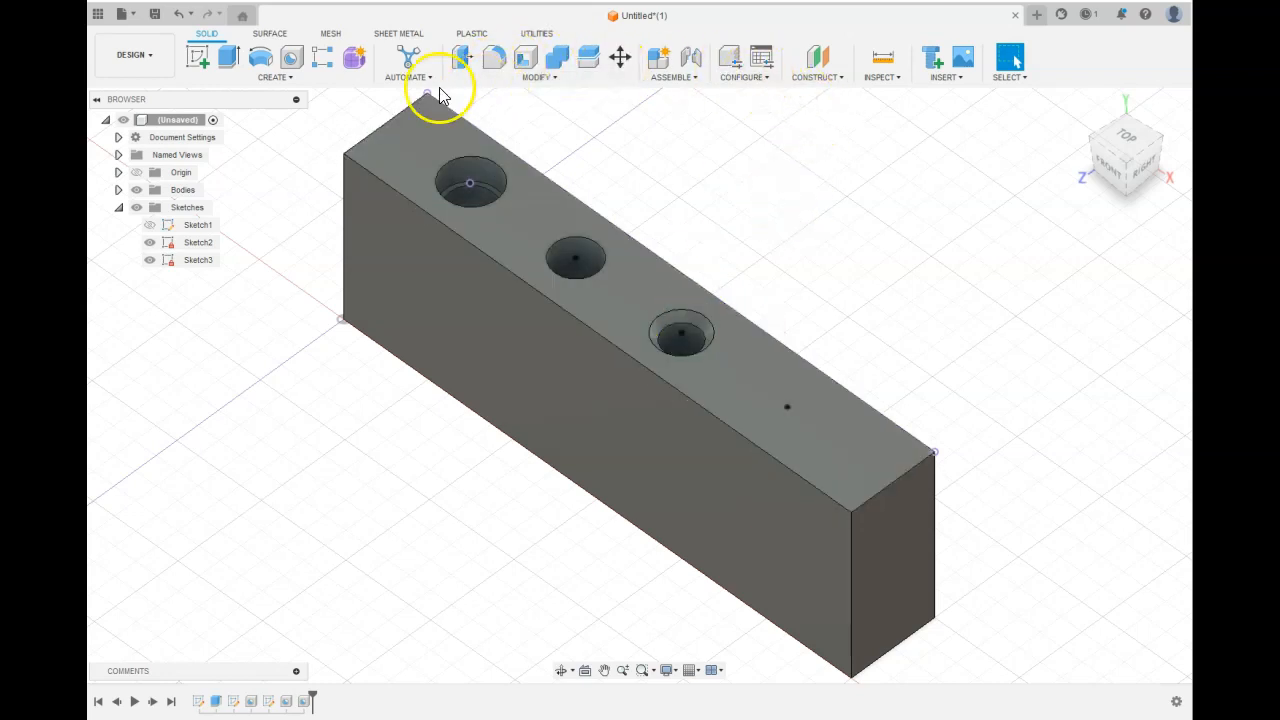
{"action": "left_click", "coordinate": [291, 57]}
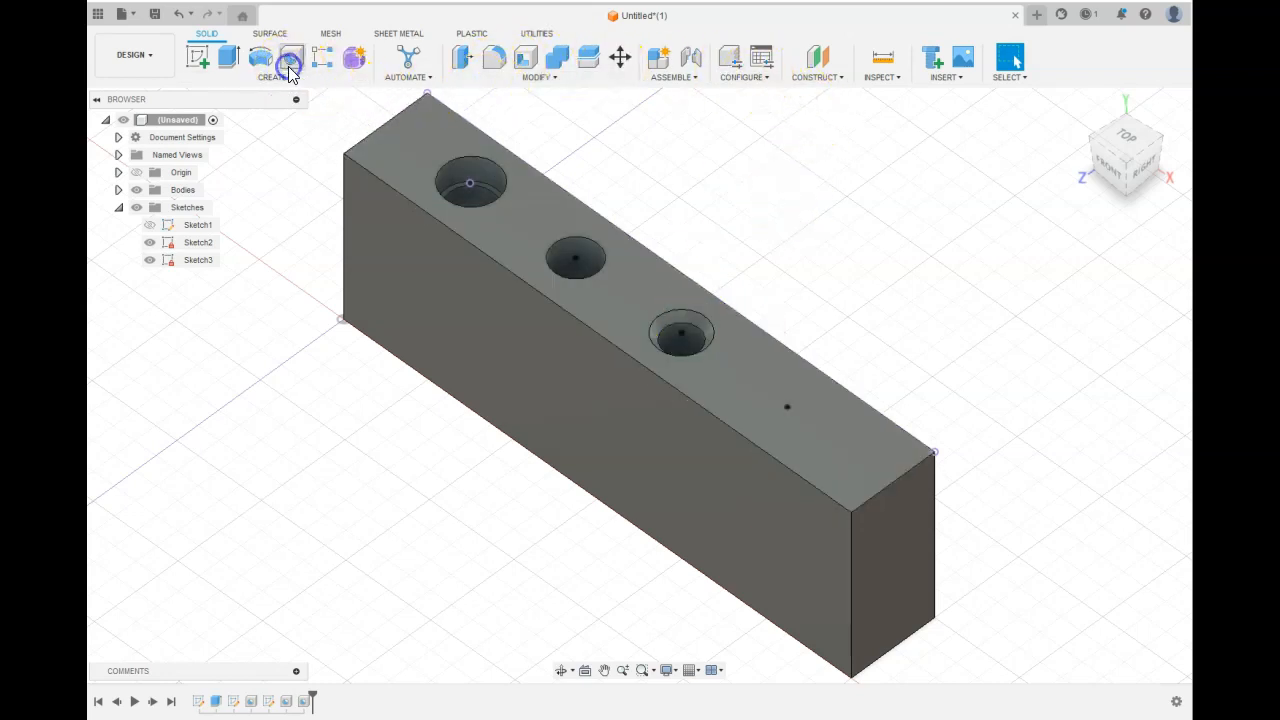
{"action": "left_click", "coordinate": [787, 407]}
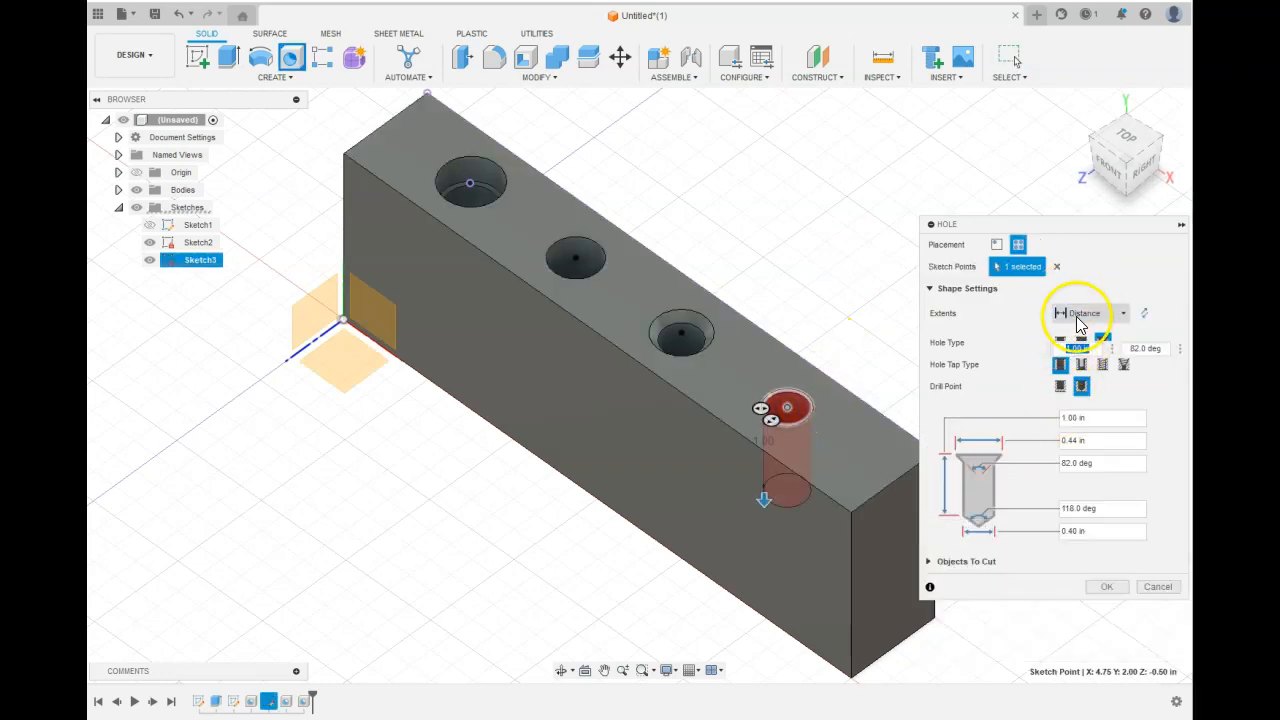
{"action": "left_click", "coordinate": [1116, 290]}
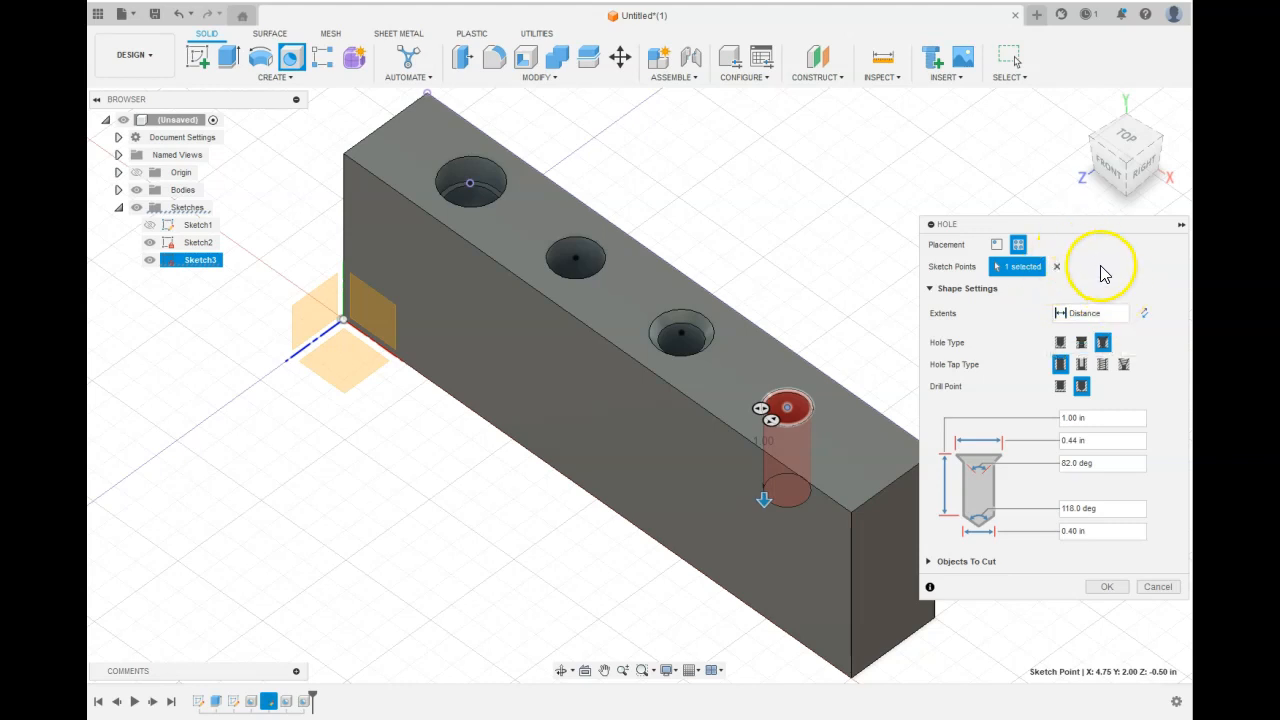
{"action": "left_click", "coordinate": [1082, 343]}
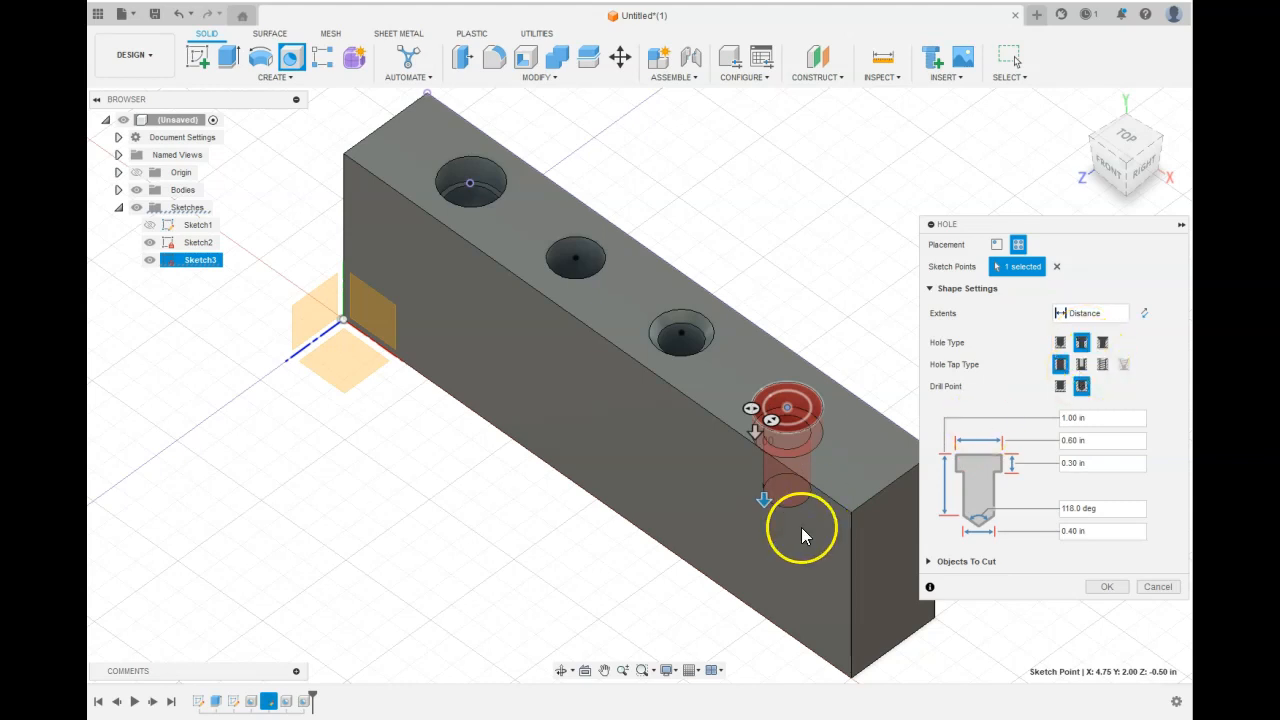
{"action": "left_click", "coordinate": [1090, 313]}
{"action": "left_click", "coordinate": [1090, 362]}
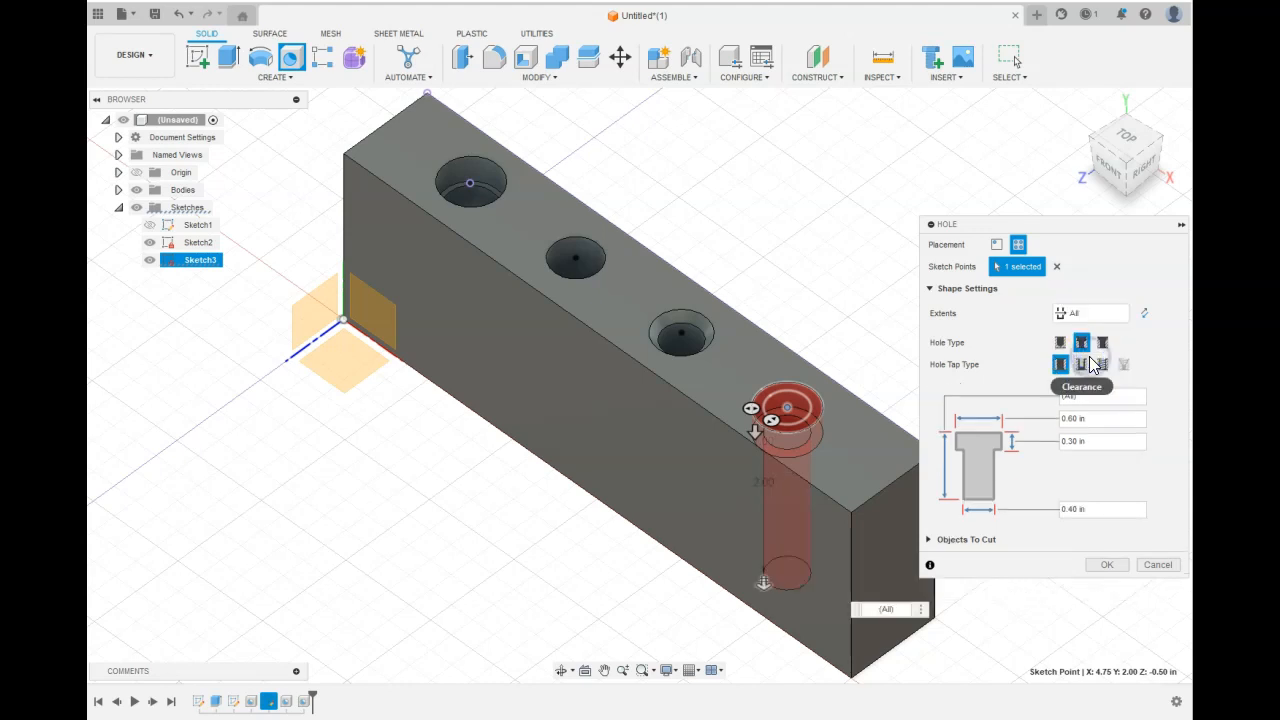
{"action": "left_click", "coordinate": [1099, 566]}
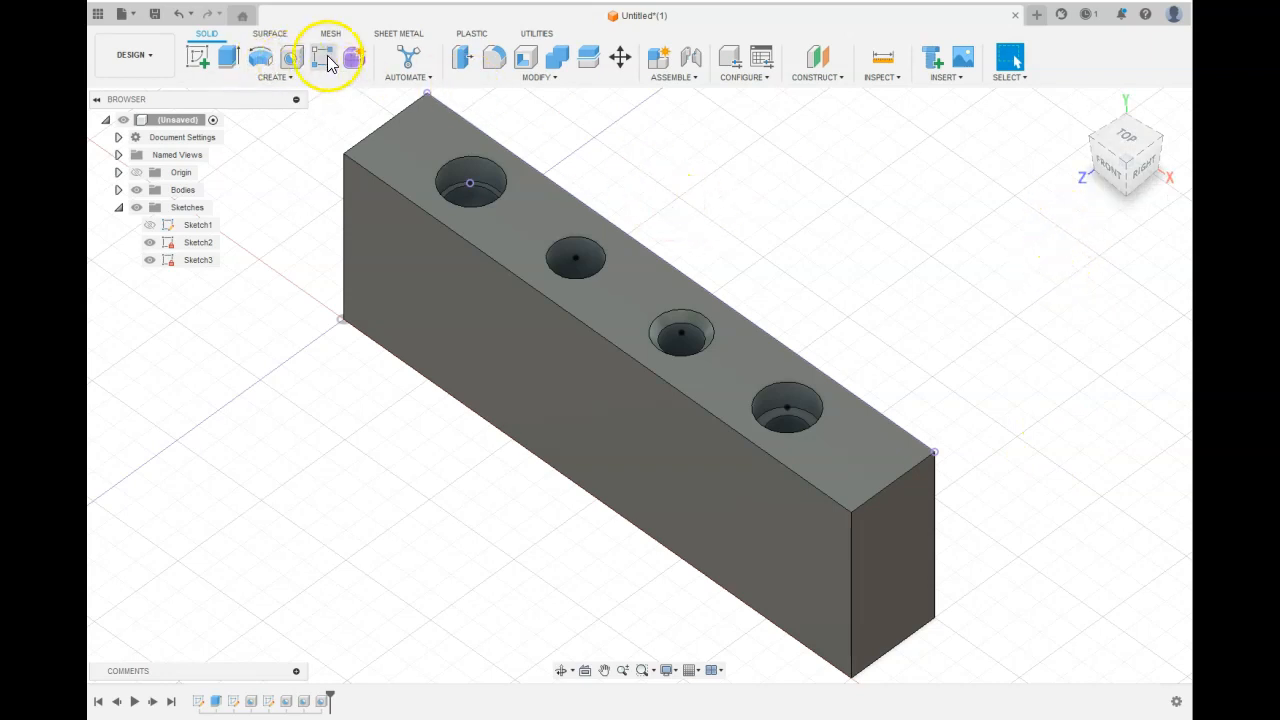
Create a new sketch on the top face with a single point near the block's left end, then finish it.
{"action": "left_click", "coordinate": [274, 78]}
{"action": "left_click", "coordinate": [198, 57]}
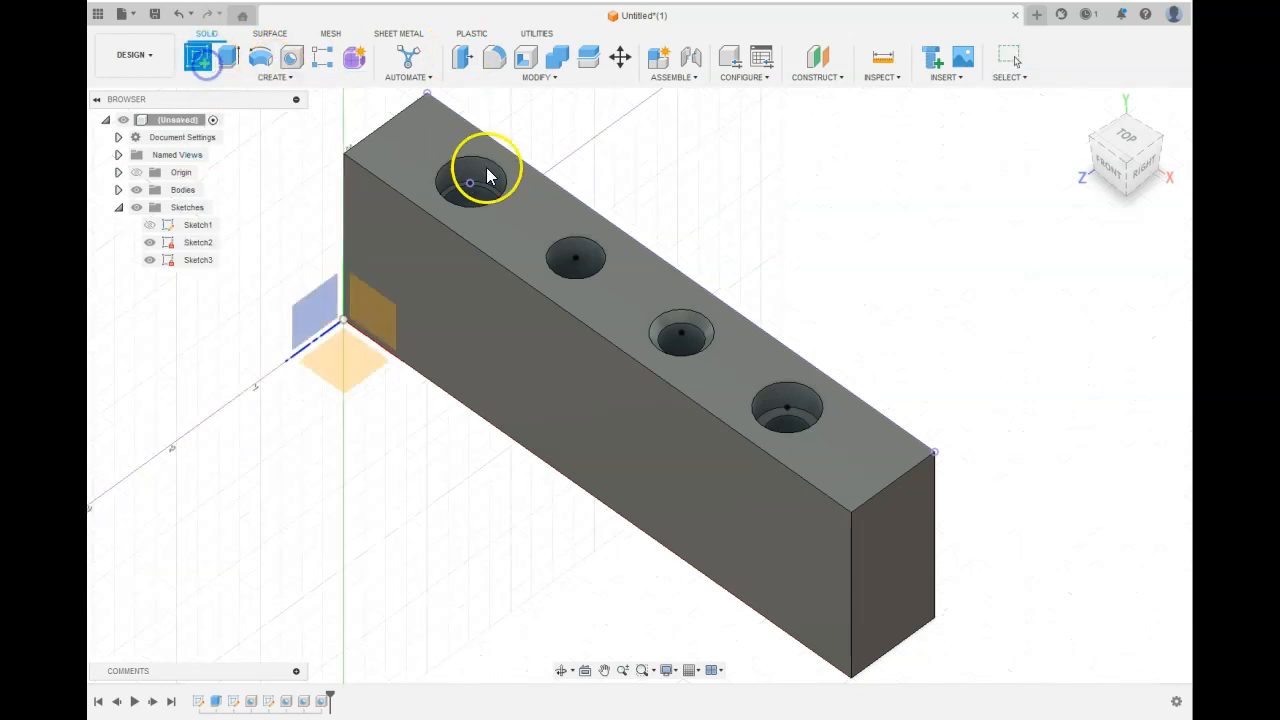
{"action": "left_click", "coordinate": [446, 142]}
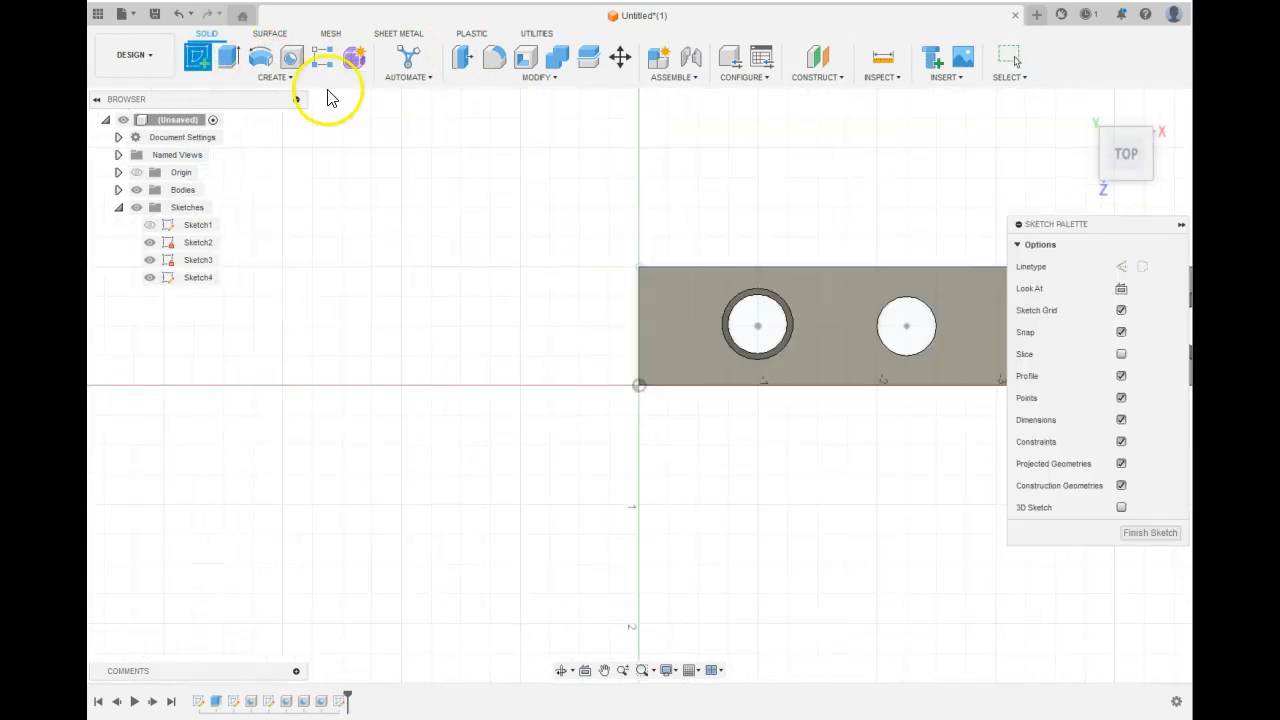
{"action": "left_click", "coordinate": [272, 78]}
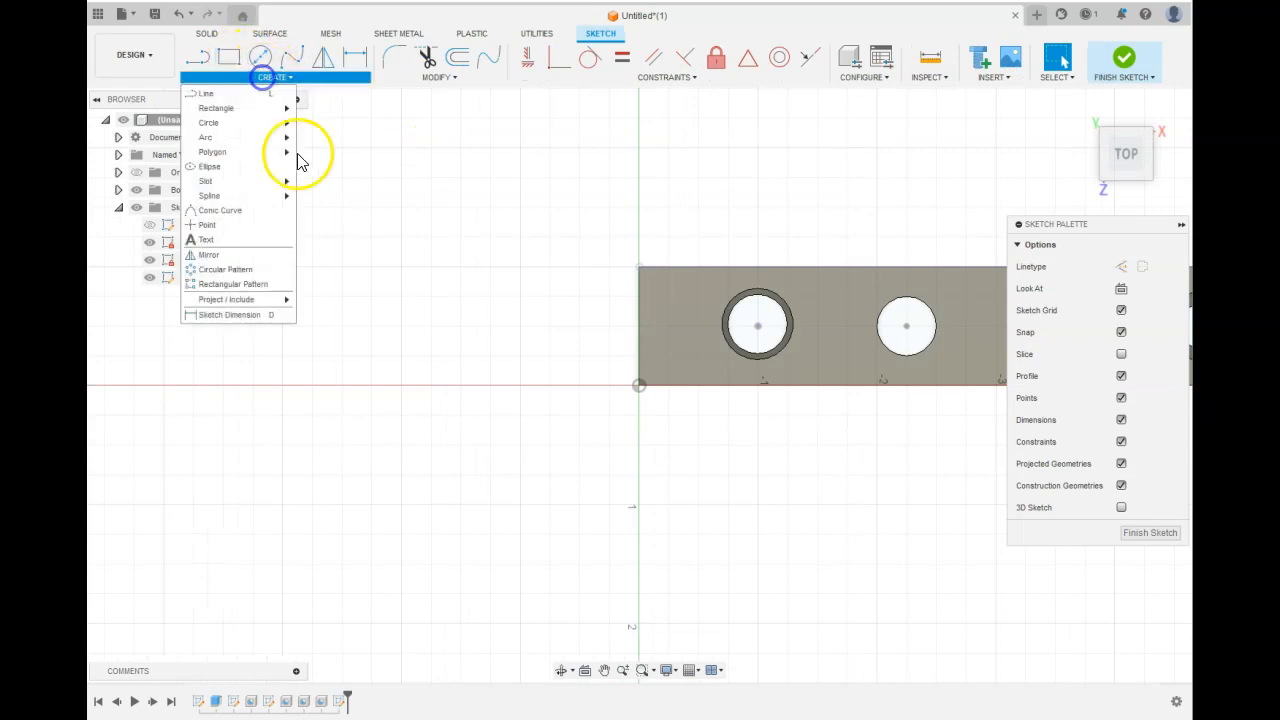
{"action": "left_click", "coordinate": [260, 229]}
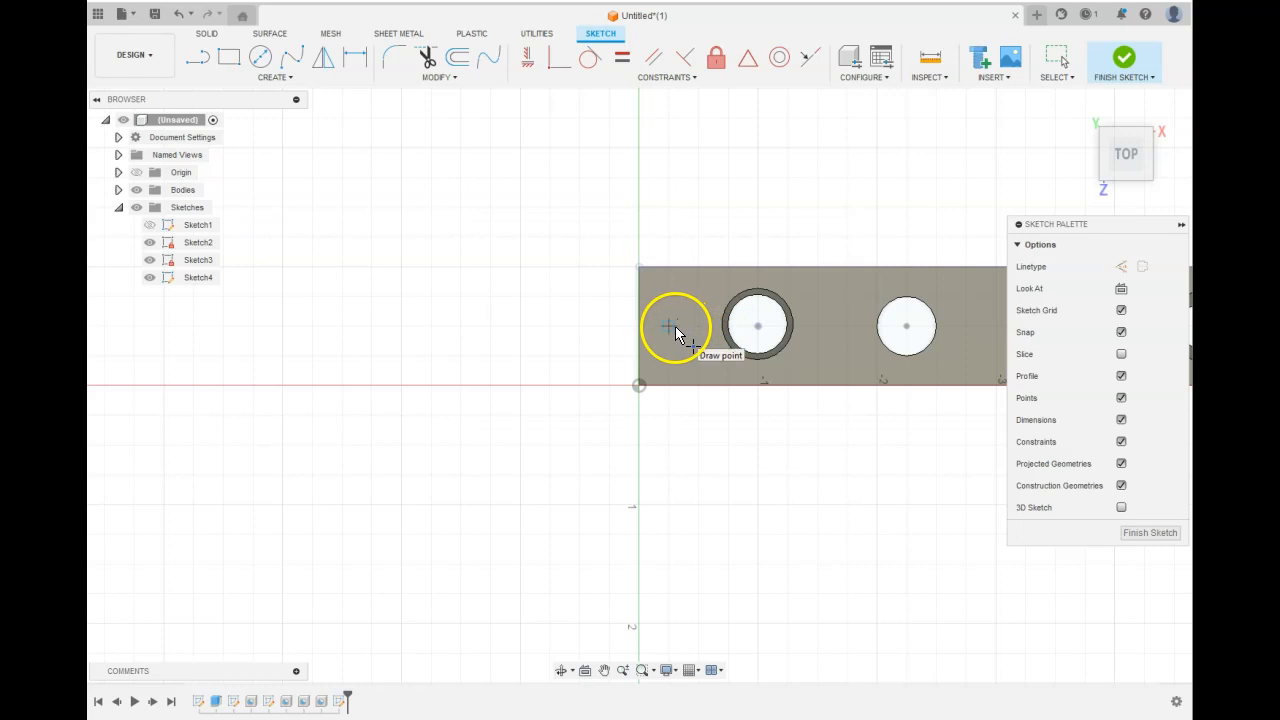
{"action": "left_click", "coordinate": [1027, 479]}
{"action": "left_click", "coordinate": [1131, 533]}
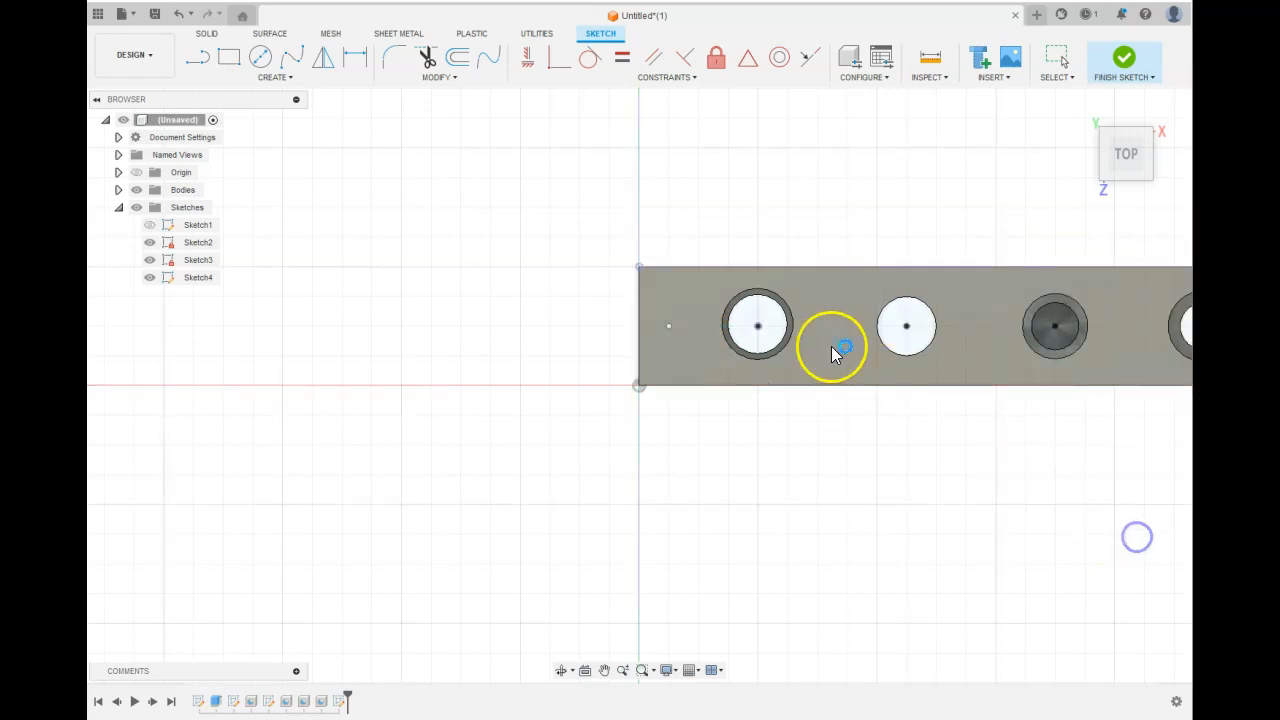
Start a Hole placed directly on the top face, referenced 0.50 in from the end edge.
{"action": "left_click", "coordinate": [291, 57]}
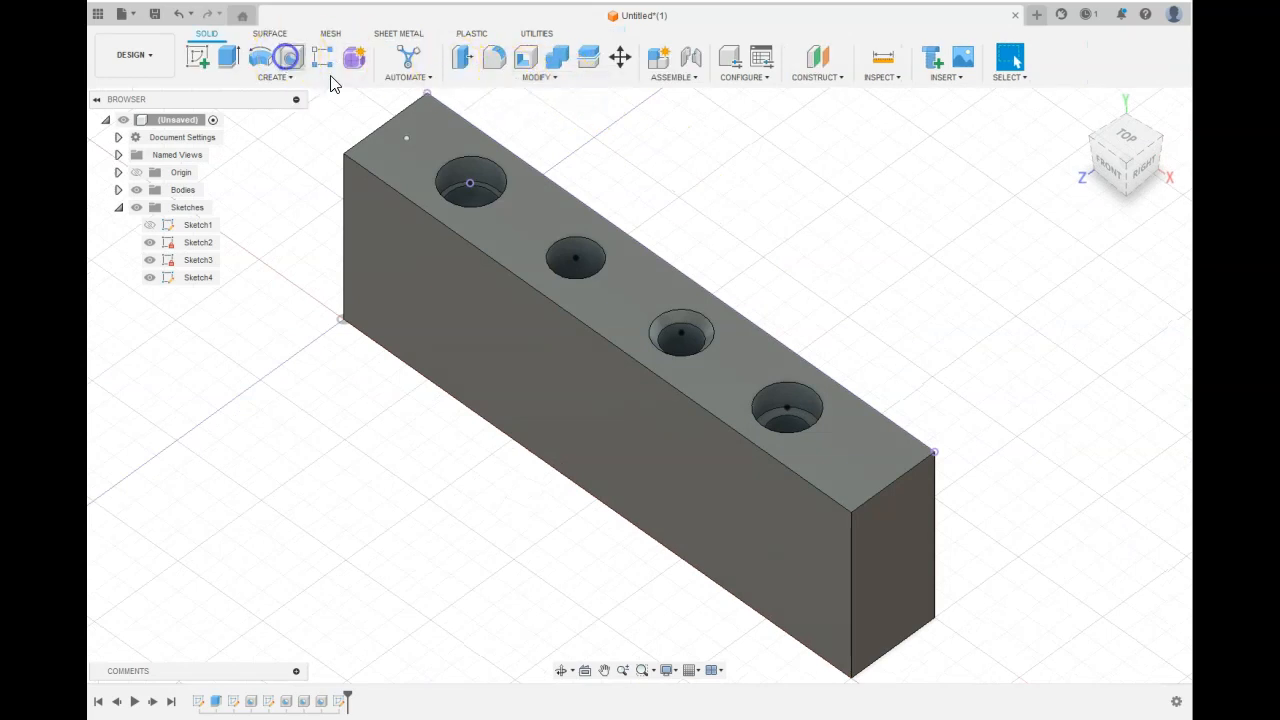
{"action": "left_click", "coordinate": [407, 137]}
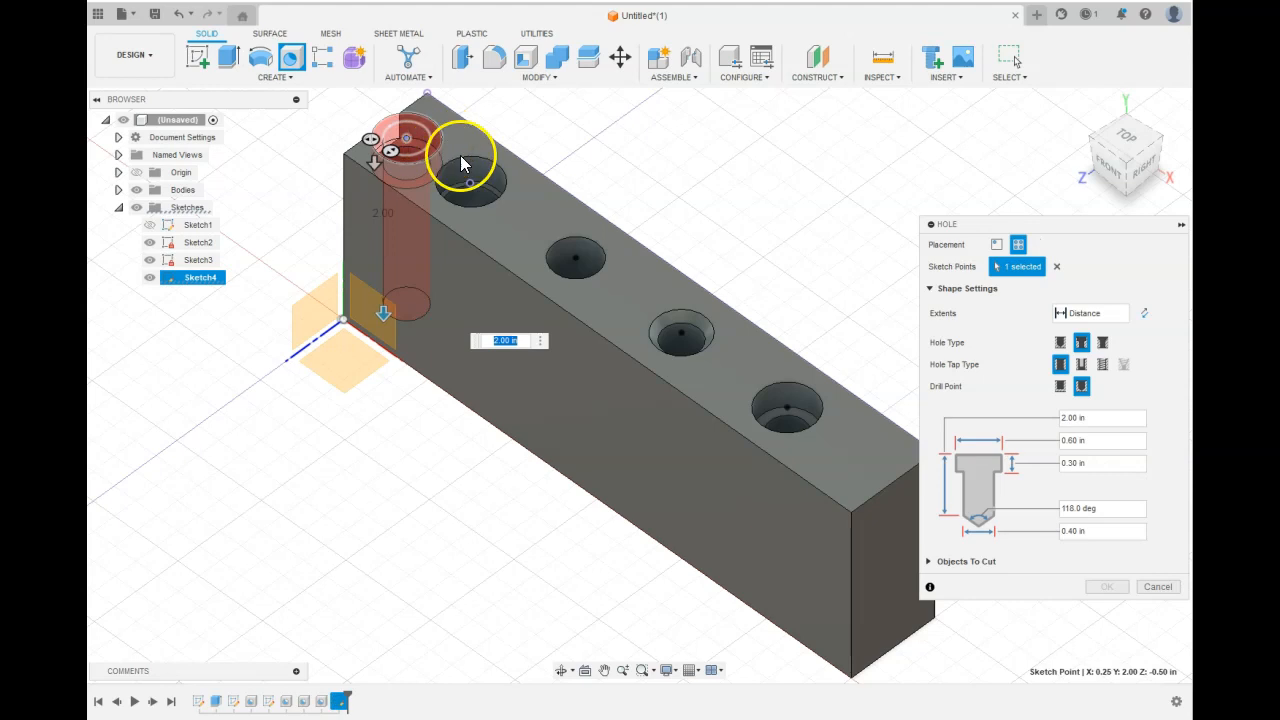
{"action": "left_click", "coordinate": [998, 246]}
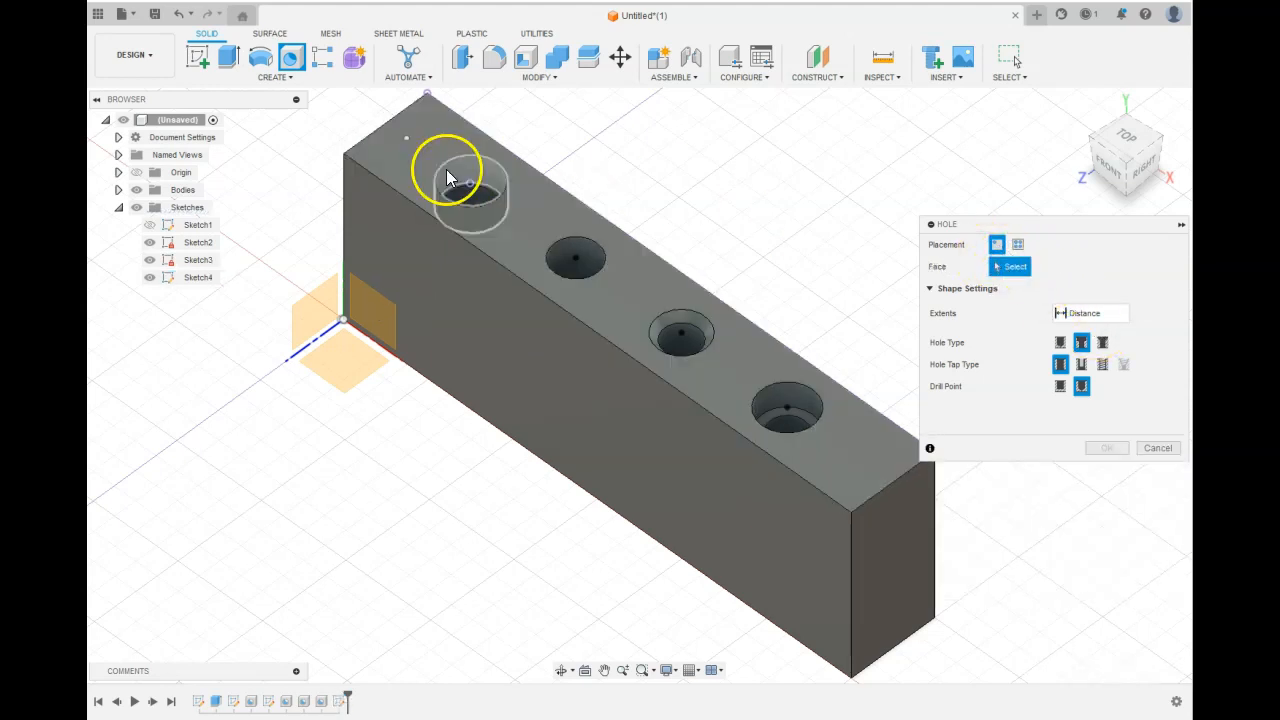
{"action": "left_click", "coordinate": [409, 142]}
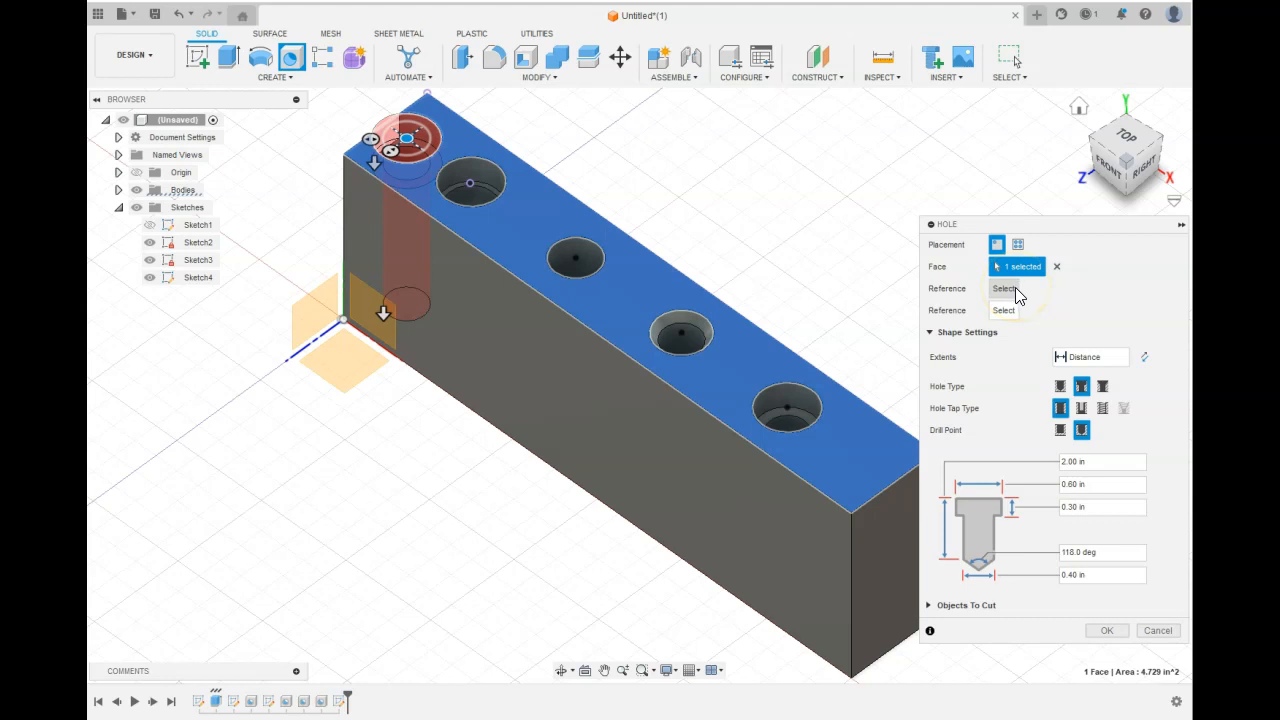
{"action": "left_click", "coordinate": [452, 118]}
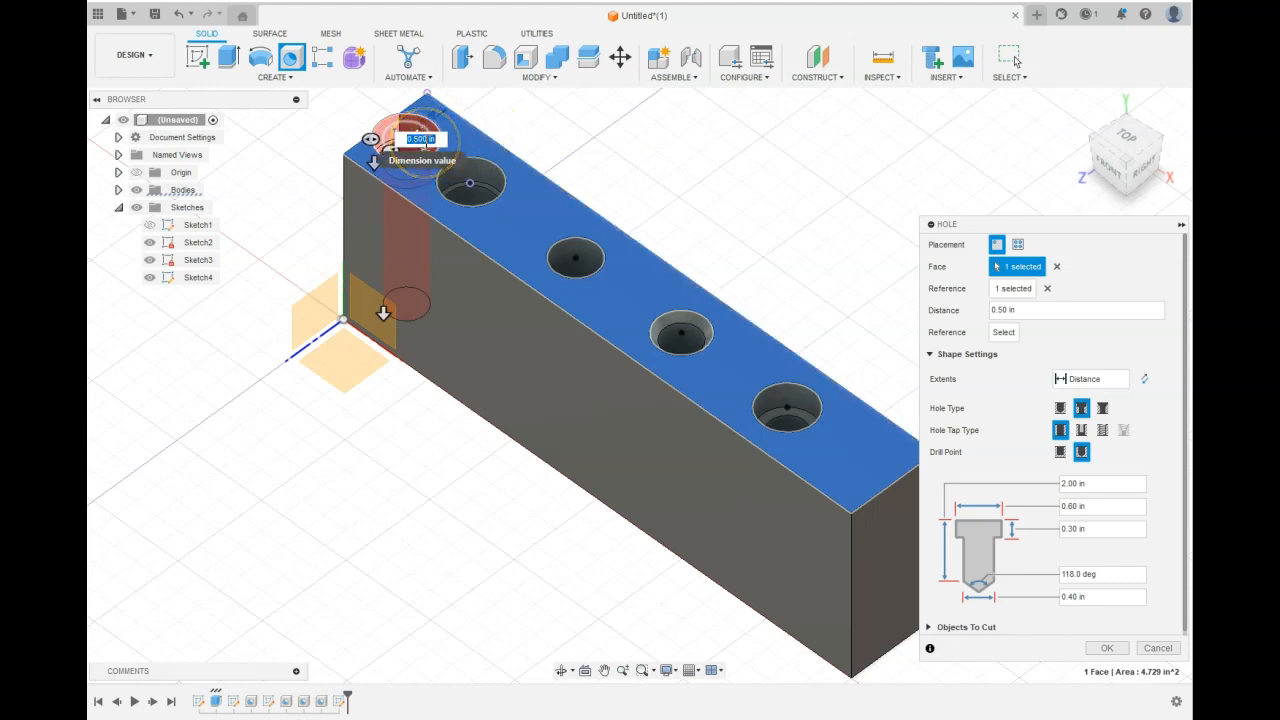
Set the hole's tip diameter to 0.25 in and switch the hole type to a simple hole.
{"action": "left_click", "coordinate": [450, 118]}
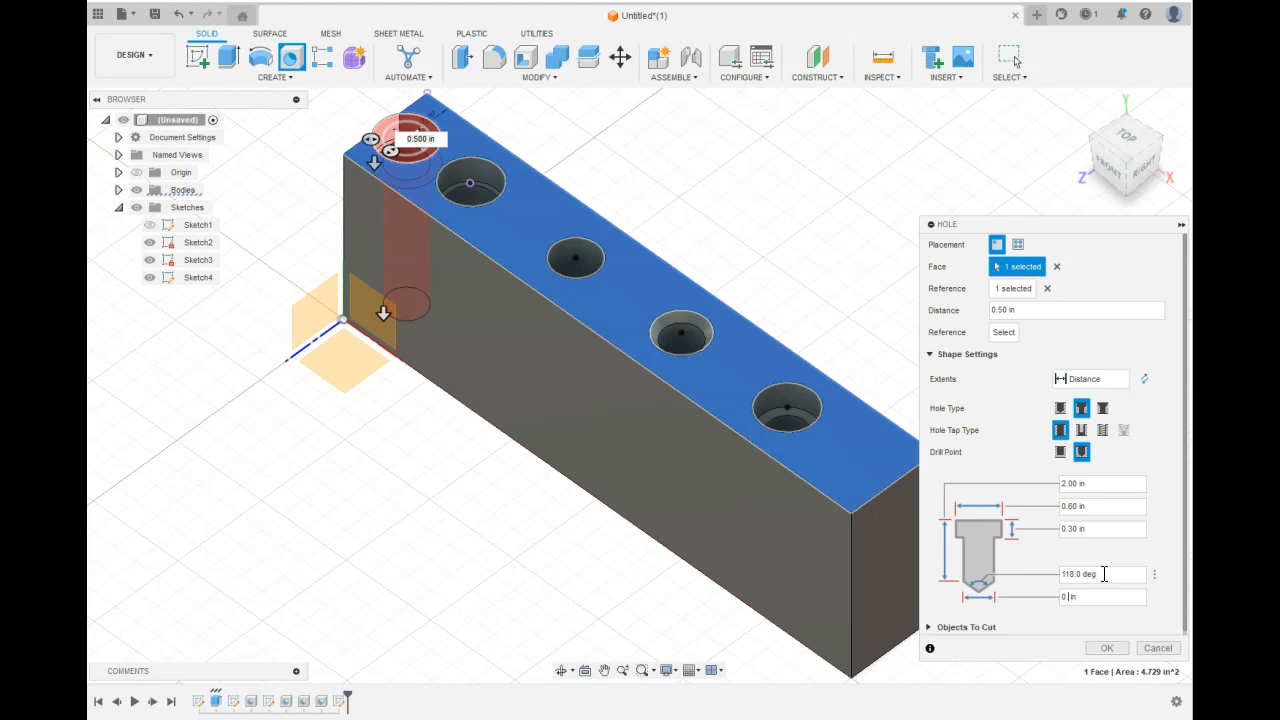
{"action": "type", "text": ".25"}
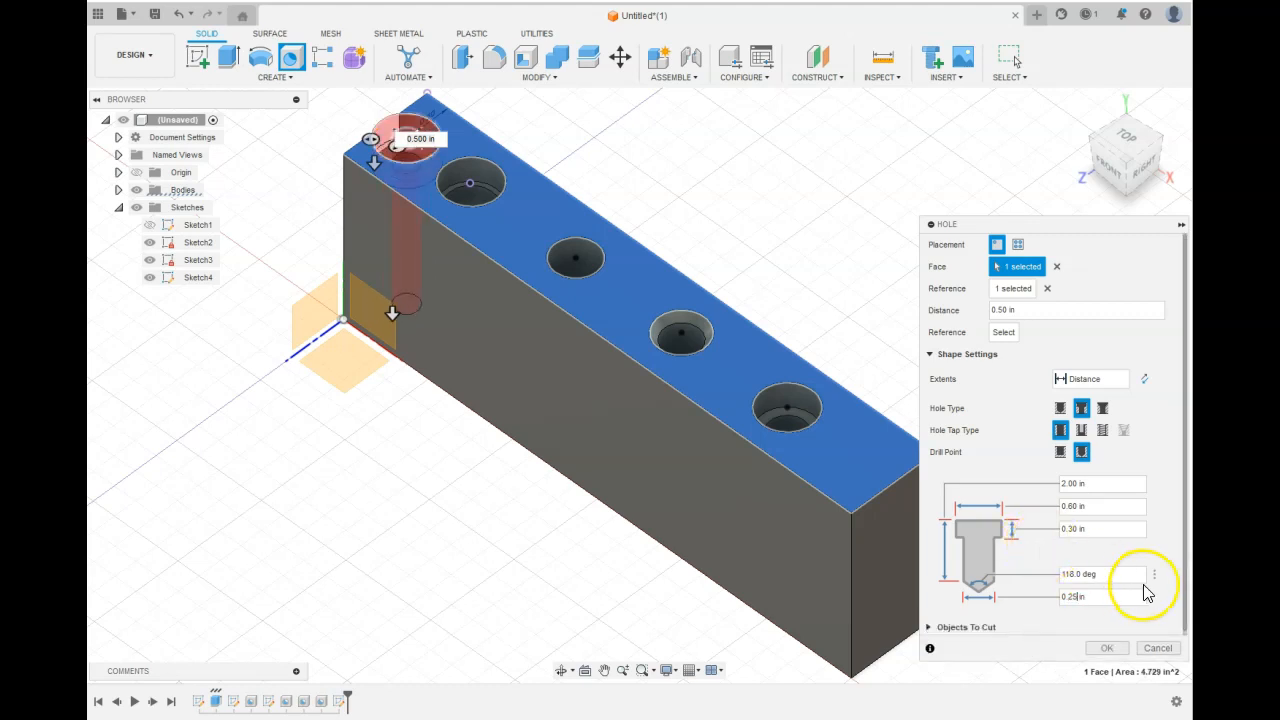
{"action": "left_click", "coordinate": [1060, 408]}
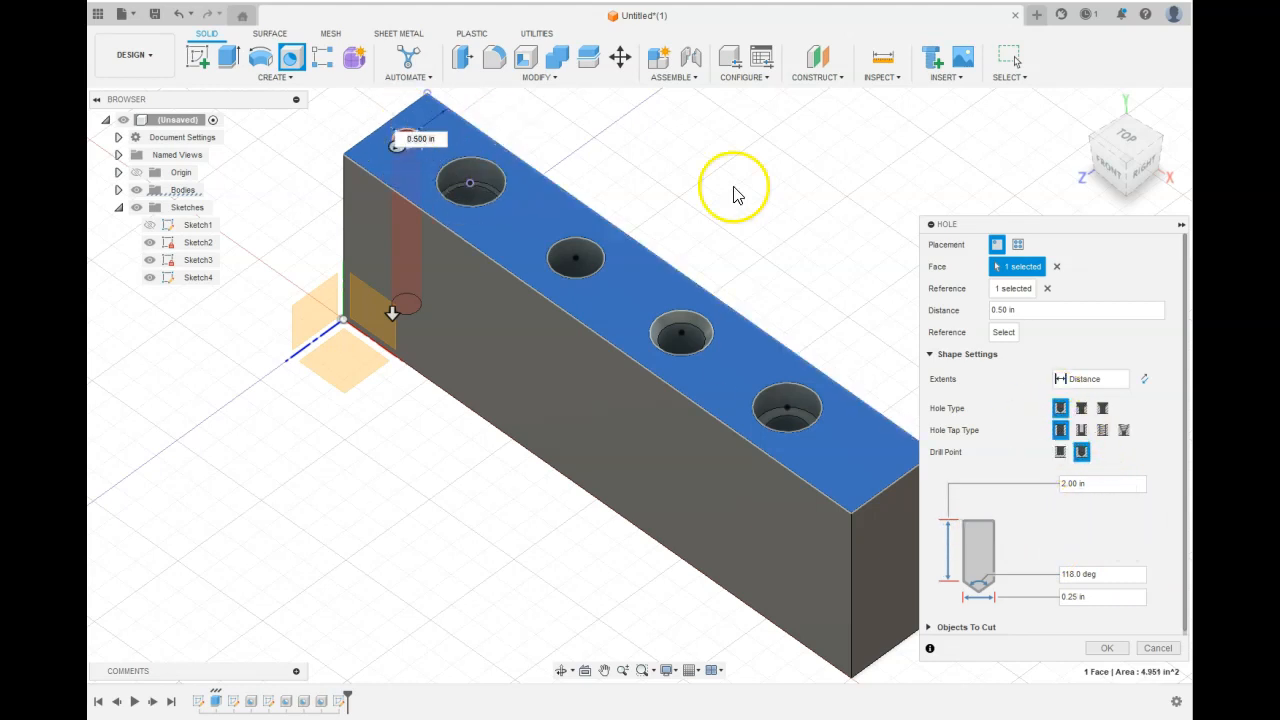
Add the side edge as a second reference, position the hole about 0.48 in and 0.38 in from the edges, and finish it.
{"action": "middle_click_drag", "start_coordinate": [640, 191], "coordinate": [723, 310]}
{"action": "scroll", "coordinate": [516, 285], "scroll_direction": "up", "scroll_amount": 5}
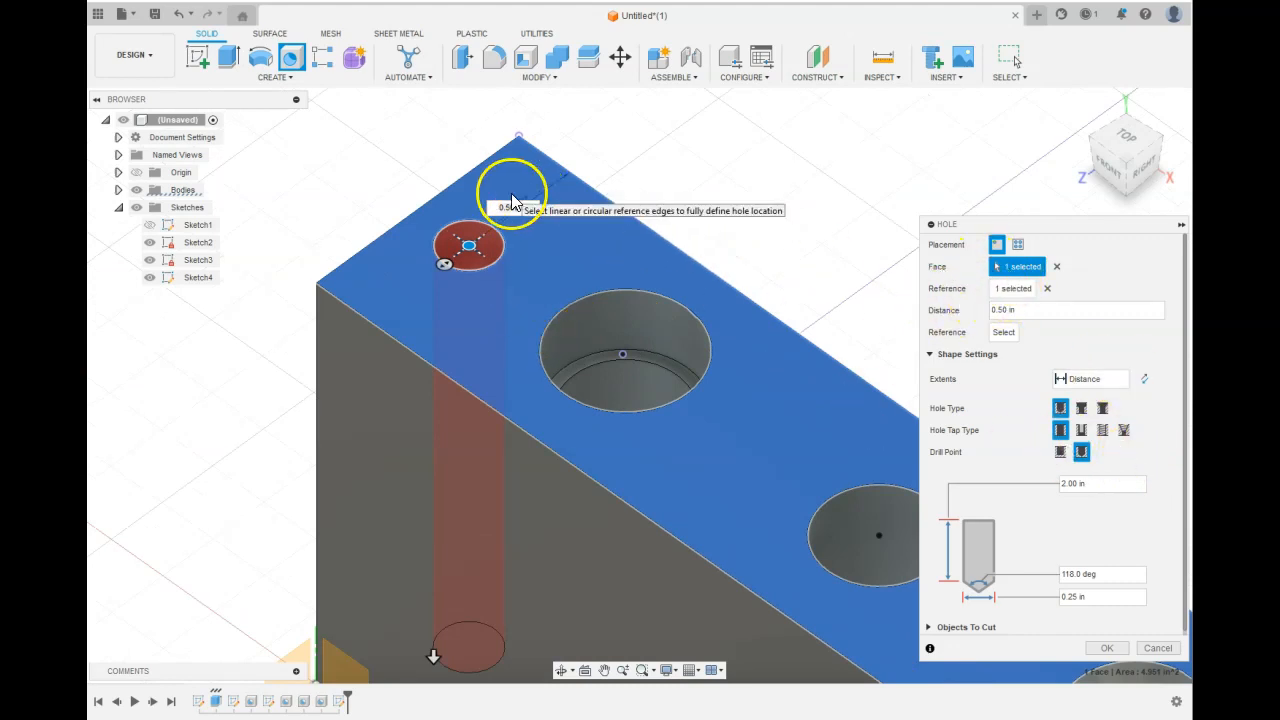
{"action": "left_click", "coordinate": [1004, 333]}
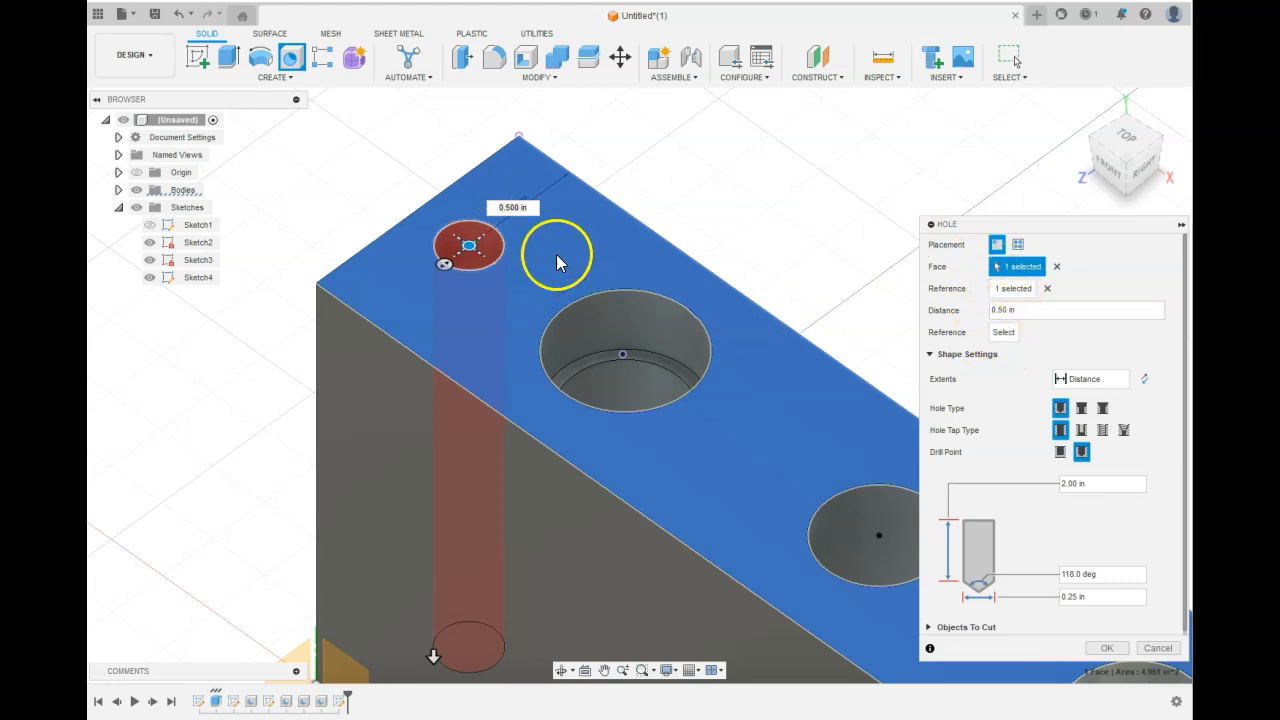
{"action": "left_click", "coordinate": [422, 207]}
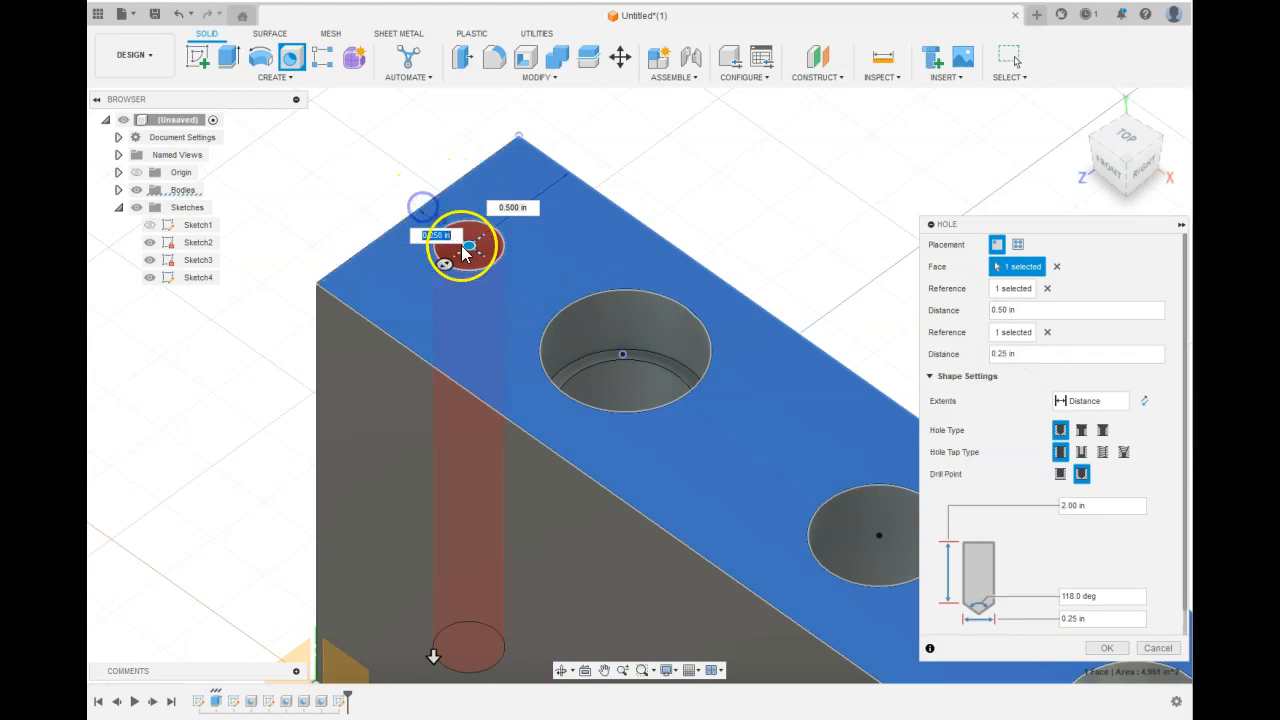
{"action": "left_click_drag", "start_coordinate": [467, 246], "coordinate": [508, 259]}
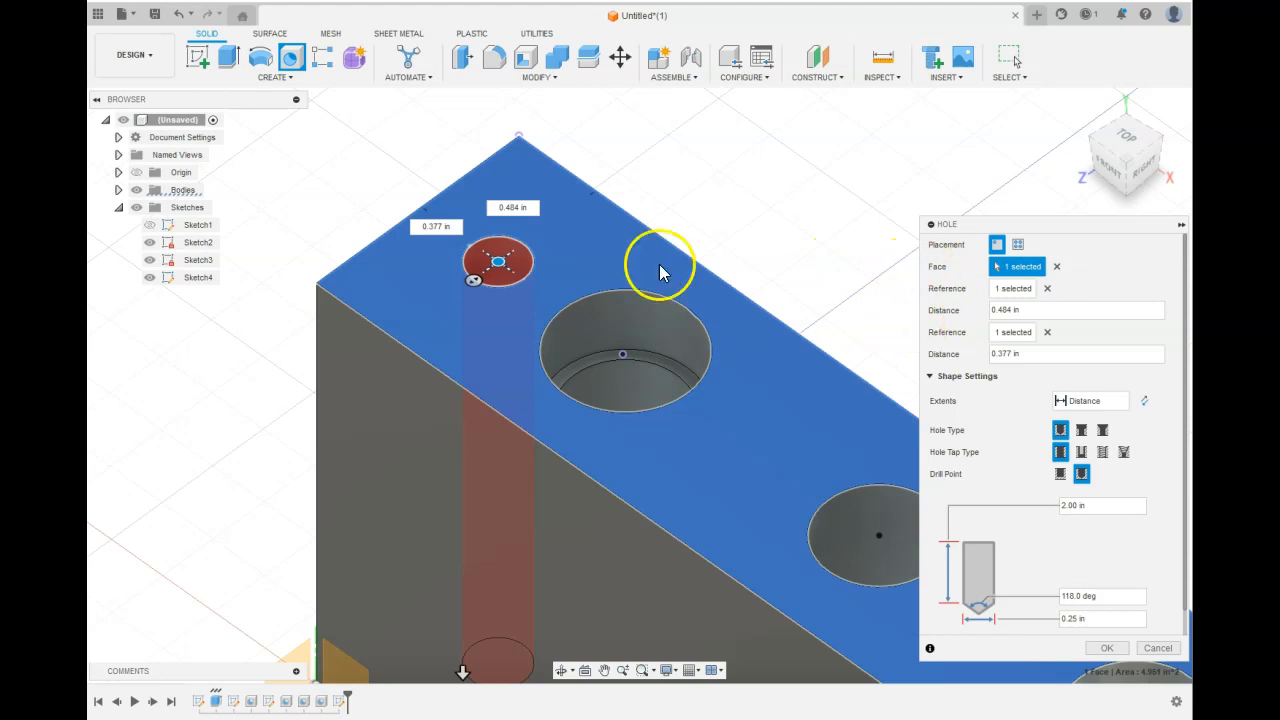
{"action": "left_click", "coordinate": [431, 208]}
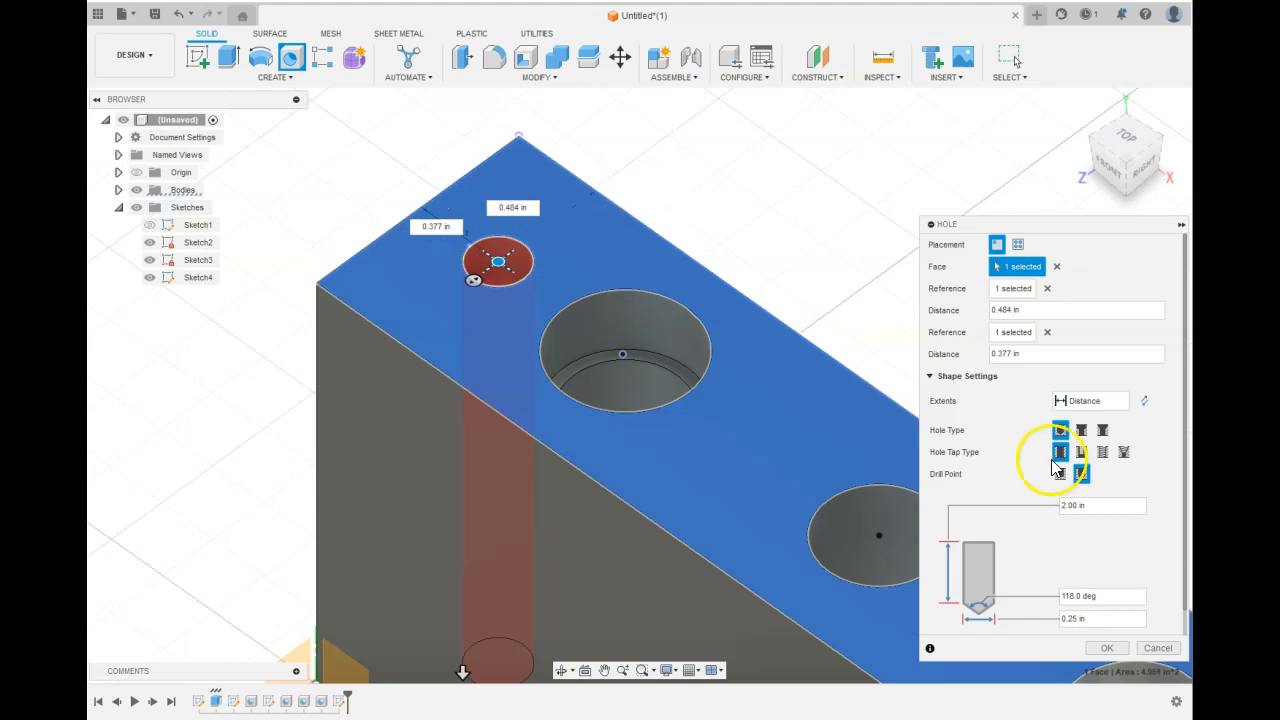
{"action": "left_click", "coordinate": [1106, 648]}
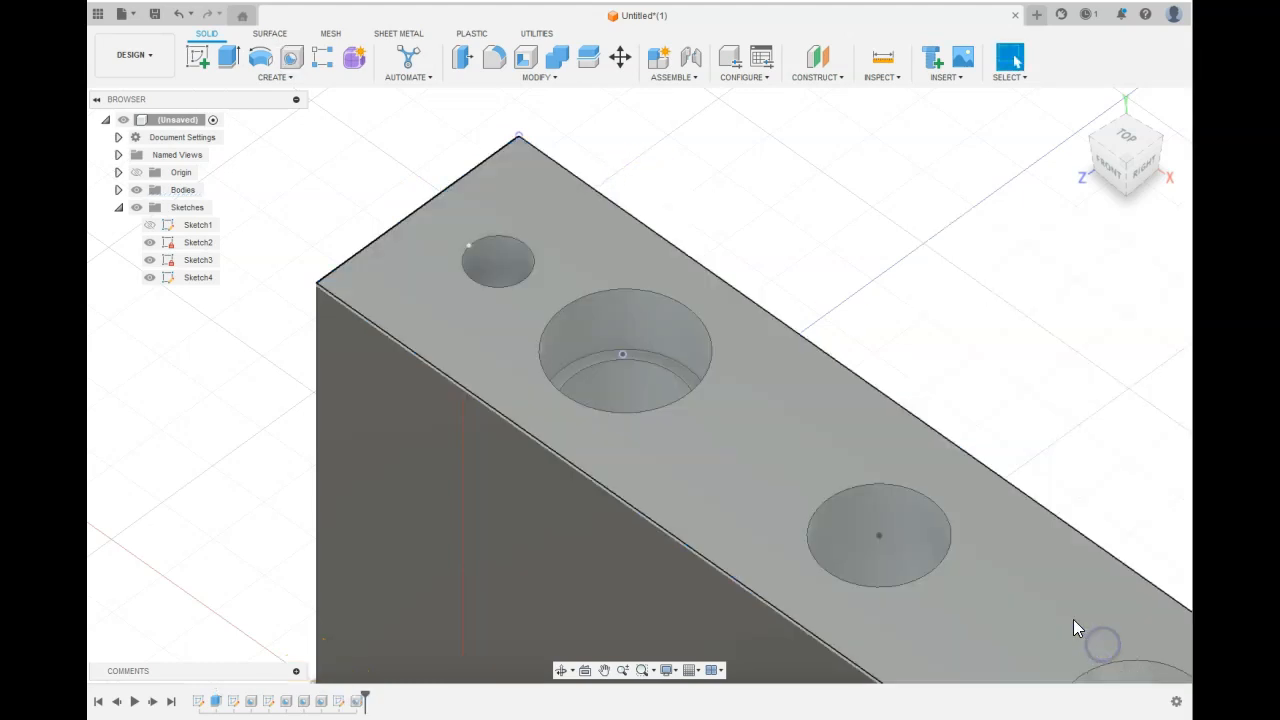
Start a Section Analysis on the block's front face and offset the cut plane -0.50 in into the holes.
{"action": "scroll", "coordinate": [988, 384], "scroll_direction": "down", "scroll_amount": 8}
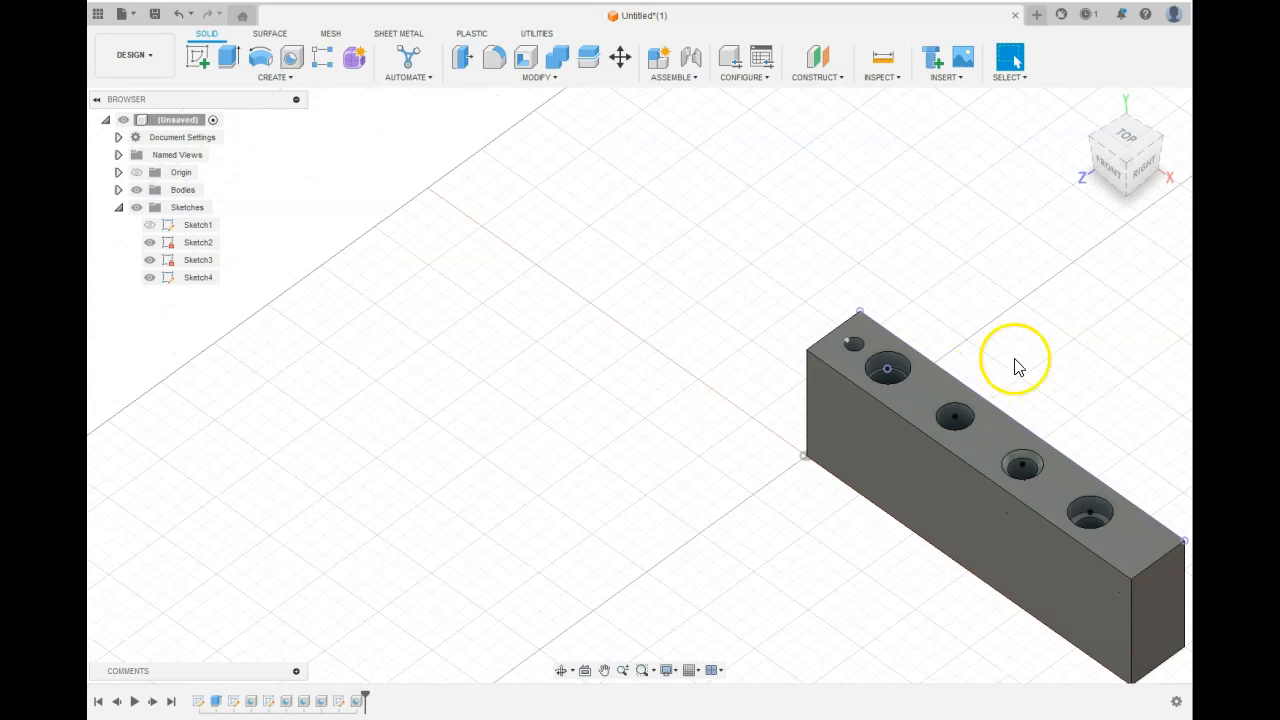
{"action": "left_click", "coordinate": [1079, 106]}
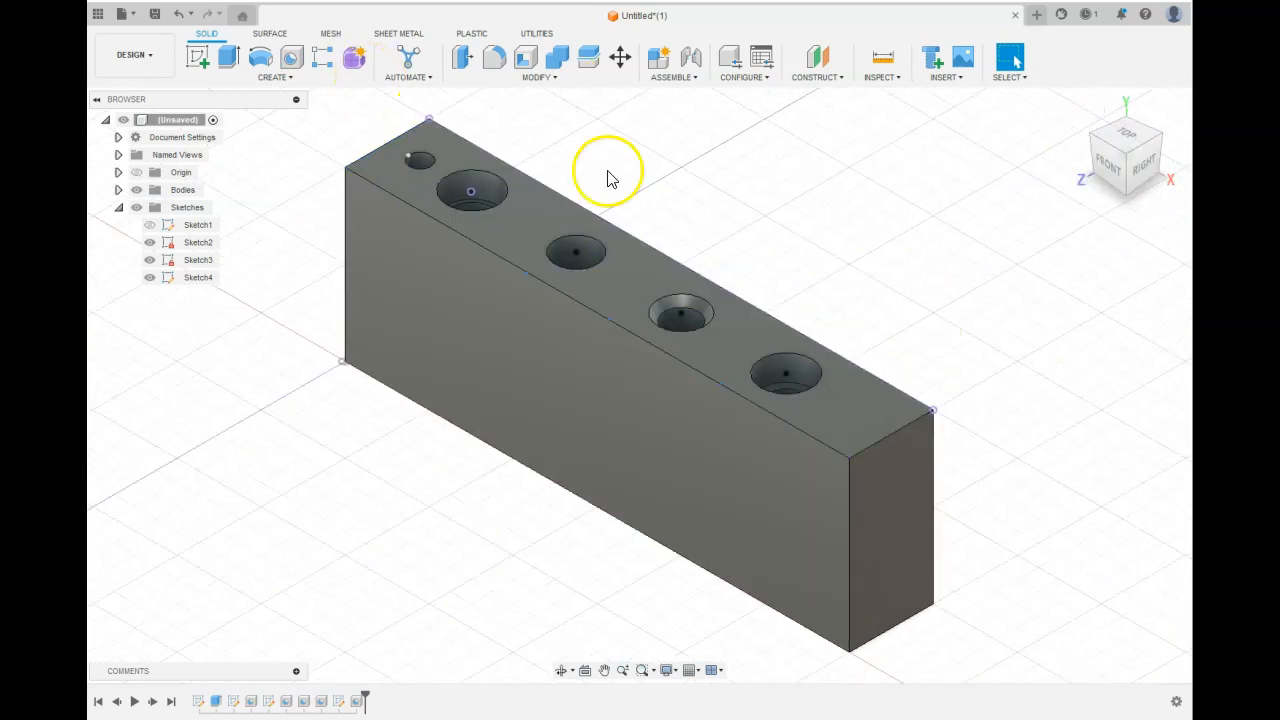
{"action": "left_click", "coordinate": [878, 77]}
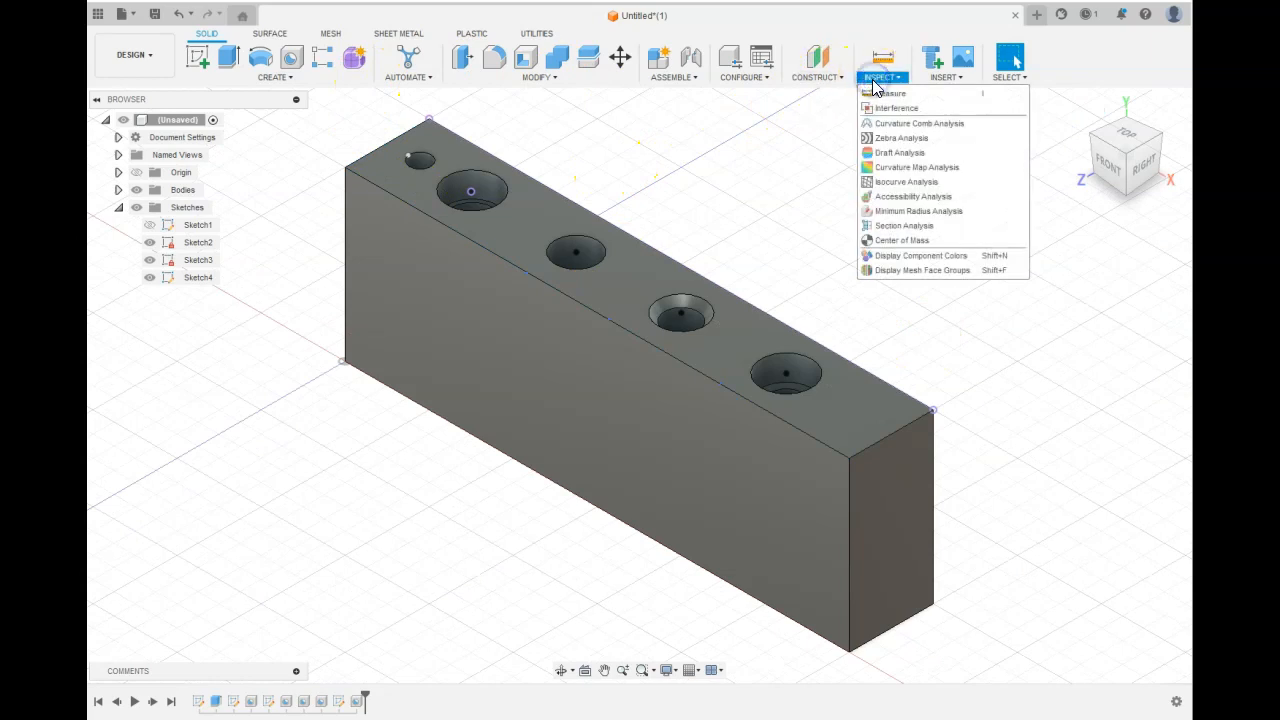
{"action": "left_click", "coordinate": [905, 225]}
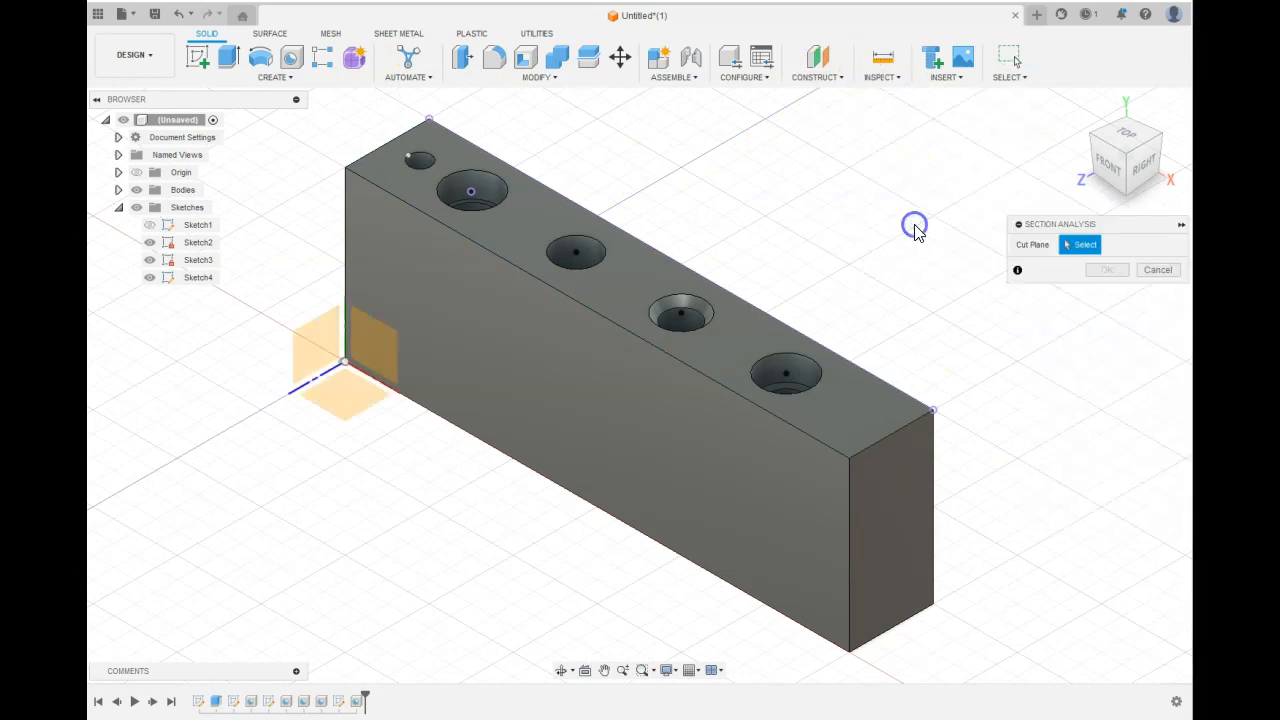
{"action": "left_click", "coordinate": [368, 362]}
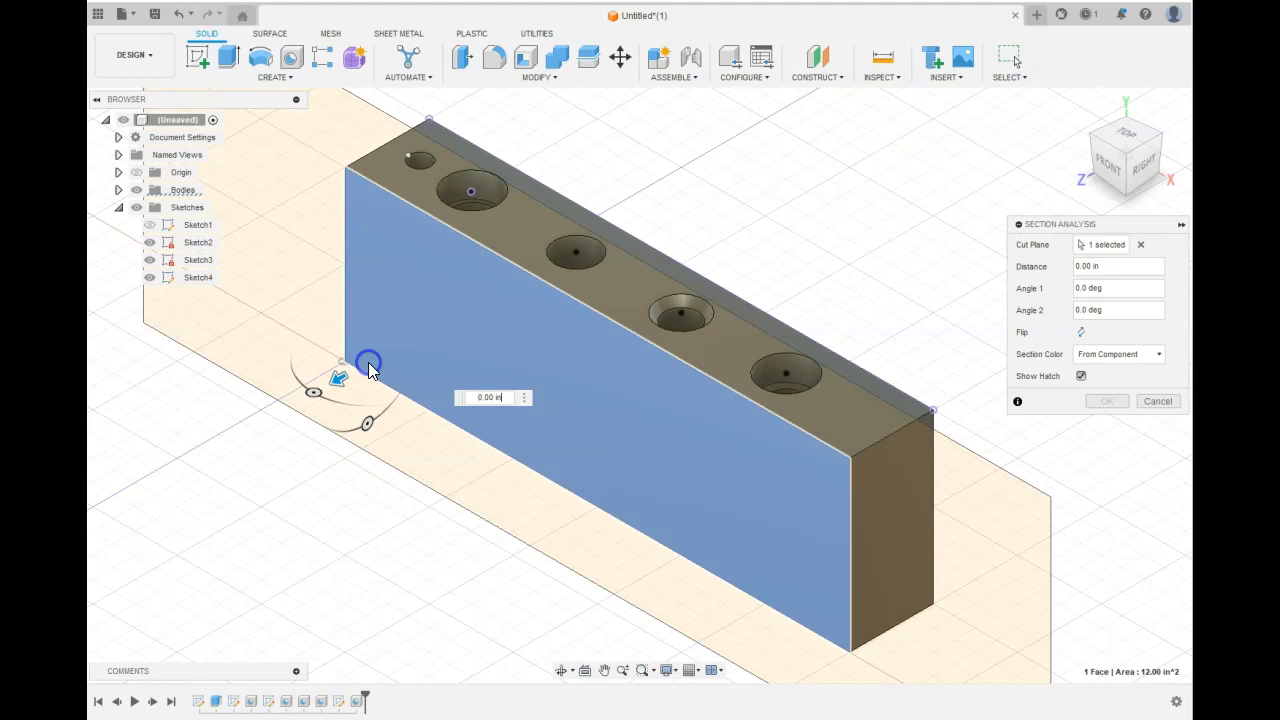
{"action": "left_click_drag", "start_coordinate": [335, 380], "coordinate": [383, 373]}
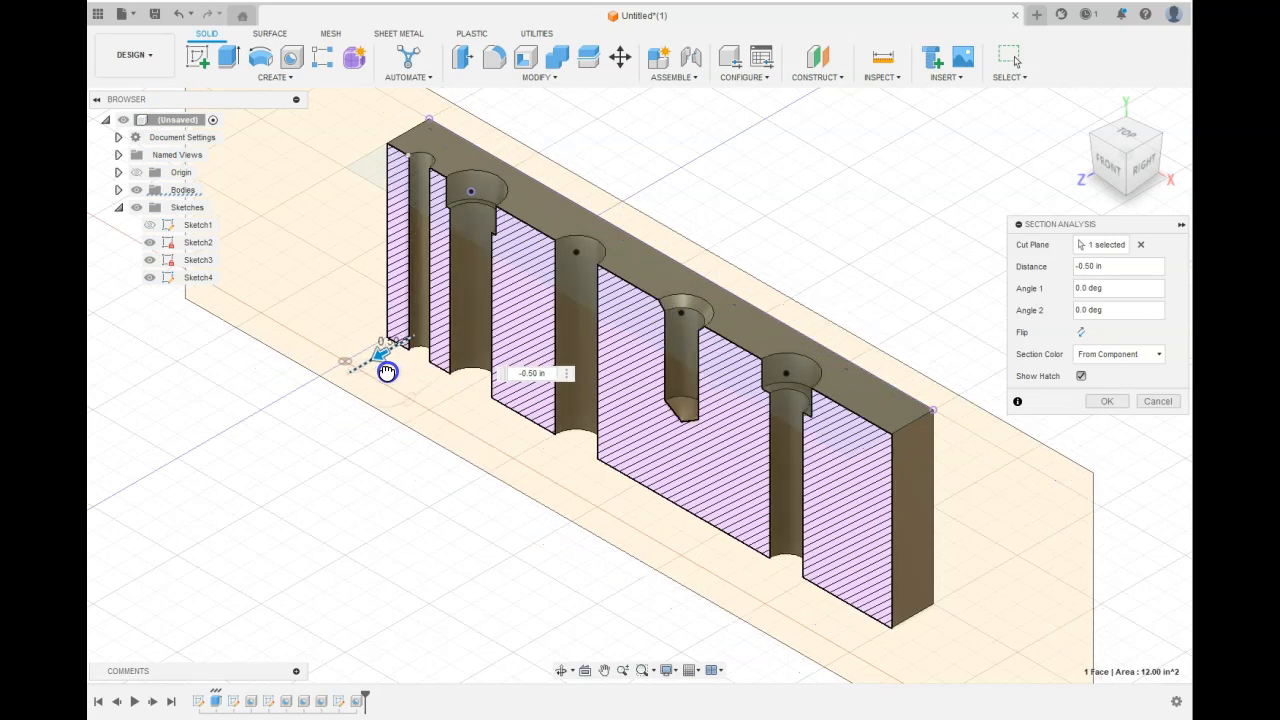
{"action": "left_click_drag", "start_coordinate": [387, 372], "coordinate": [386, 371]}
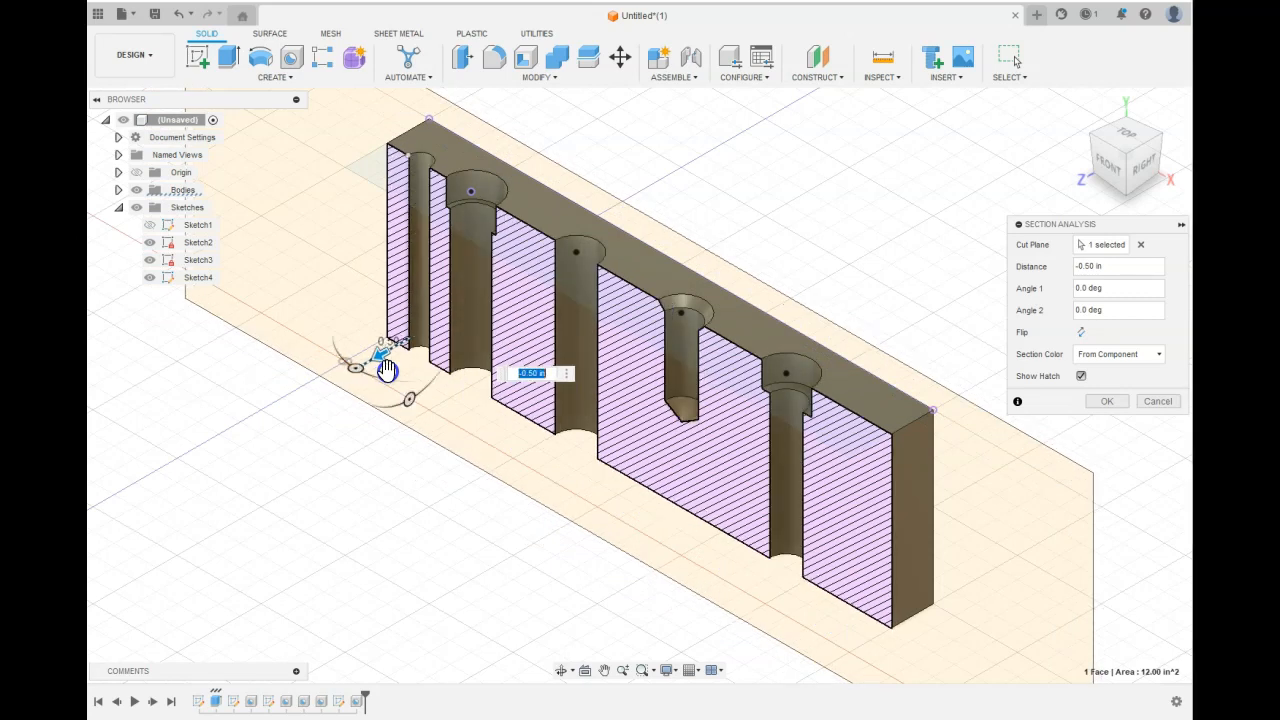